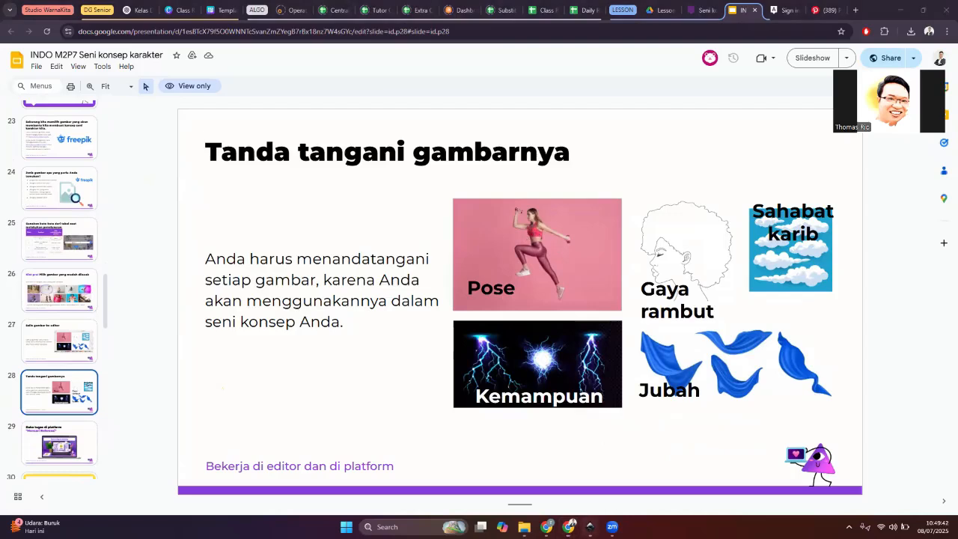
Step: Switch to Inkscape and select the masked fighter sketch, the hood image and the cape image in turn
{"action": "mouse_move", "coordinate": [589, 526]}
{"action": "left_click", "coordinate": [620, 479]}
{"action": "left_click", "coordinate": [349, 190]}
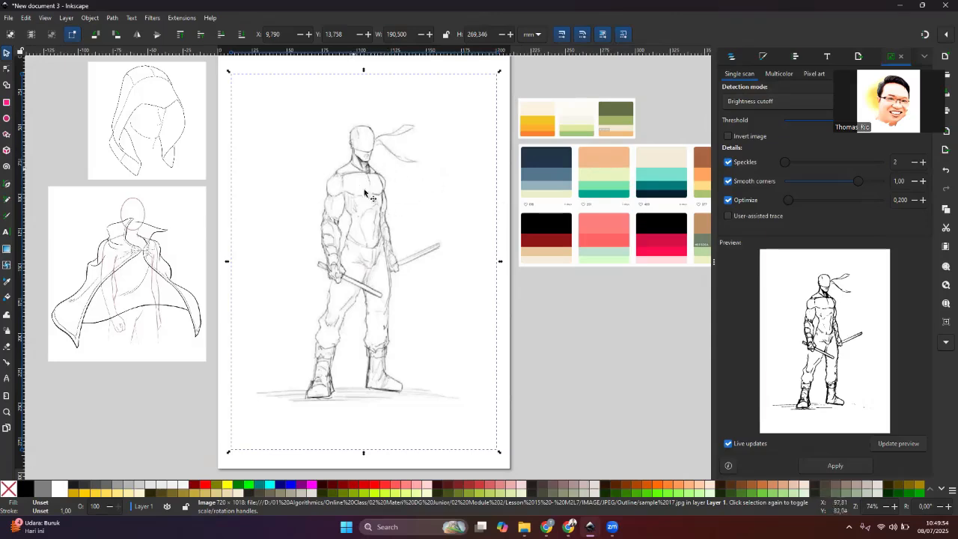
{"action": "left_click", "coordinate": [180, 121]}
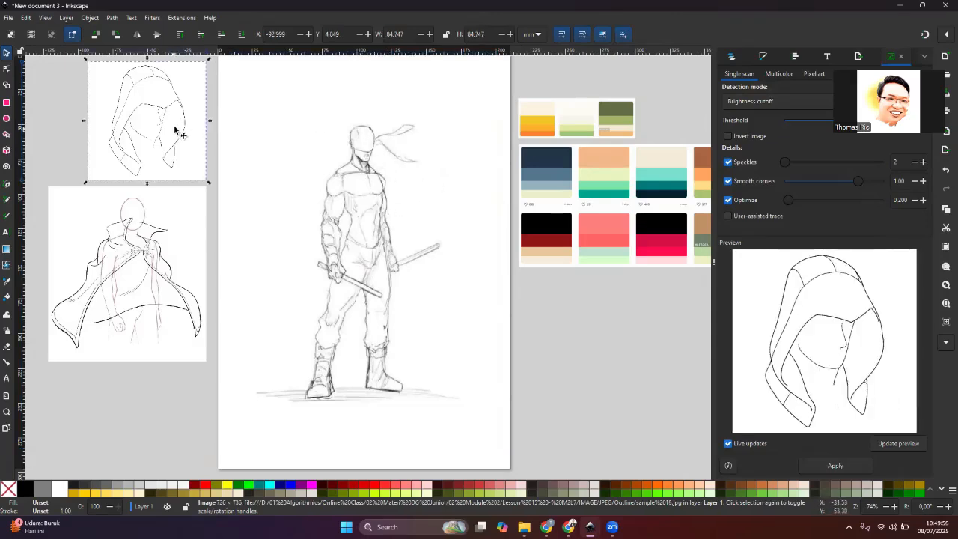
{"action": "left_click", "coordinate": [173, 224]}
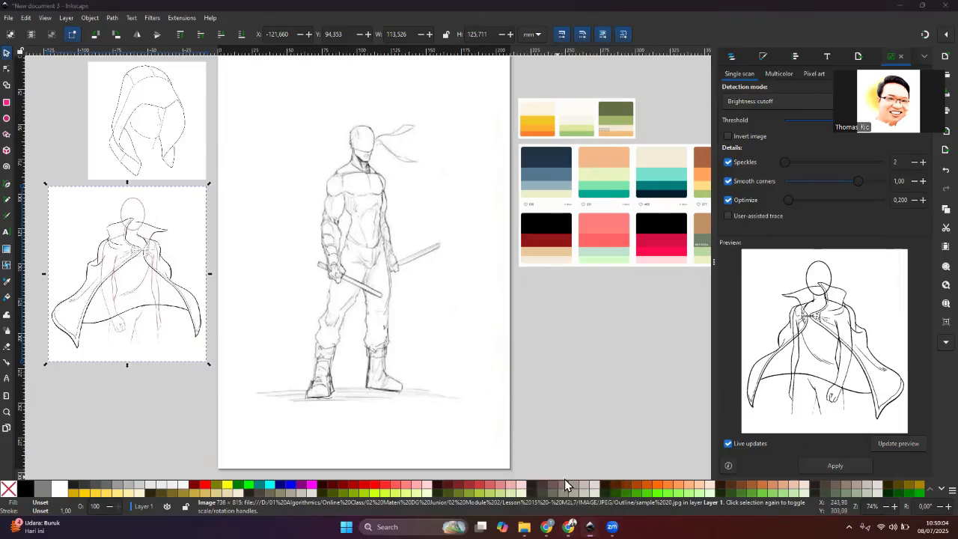
Step: Return to the Google Slides lesson and view slides 32 to 36 on building the character from references
{"action": "left_click", "coordinate": [569, 526]}
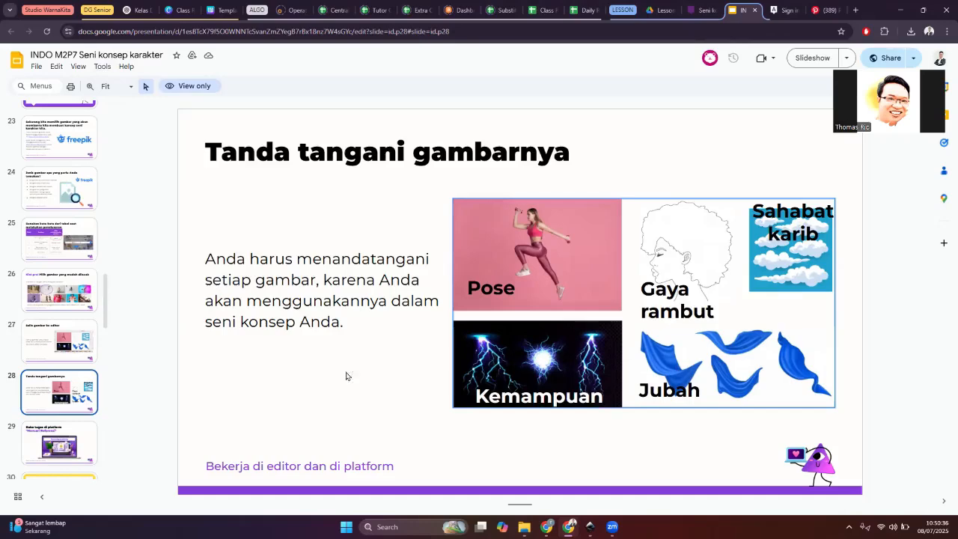
{"action": "scroll", "coordinate": [54, 426], "scroll_direction": "down", "scroll_amount": 5}
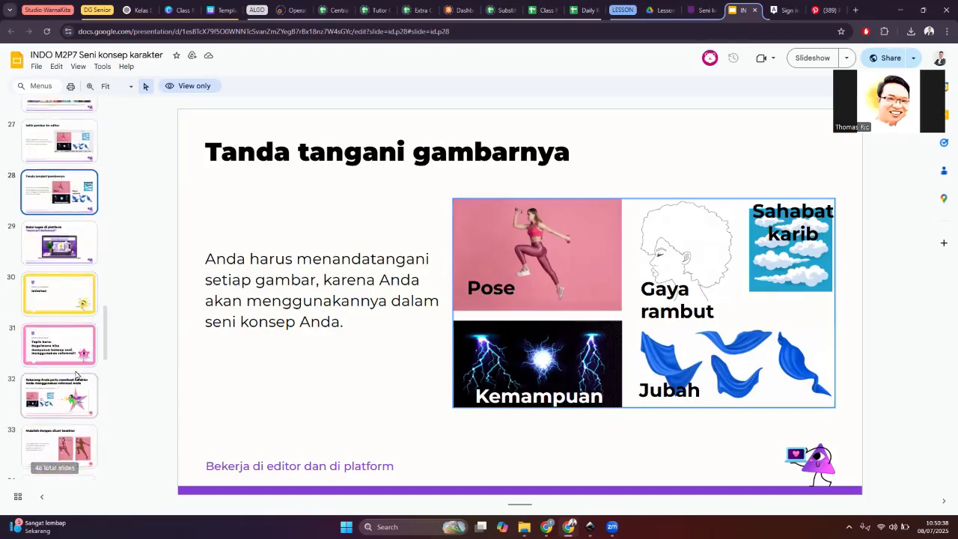
{"action": "left_click", "coordinate": [74, 372]}
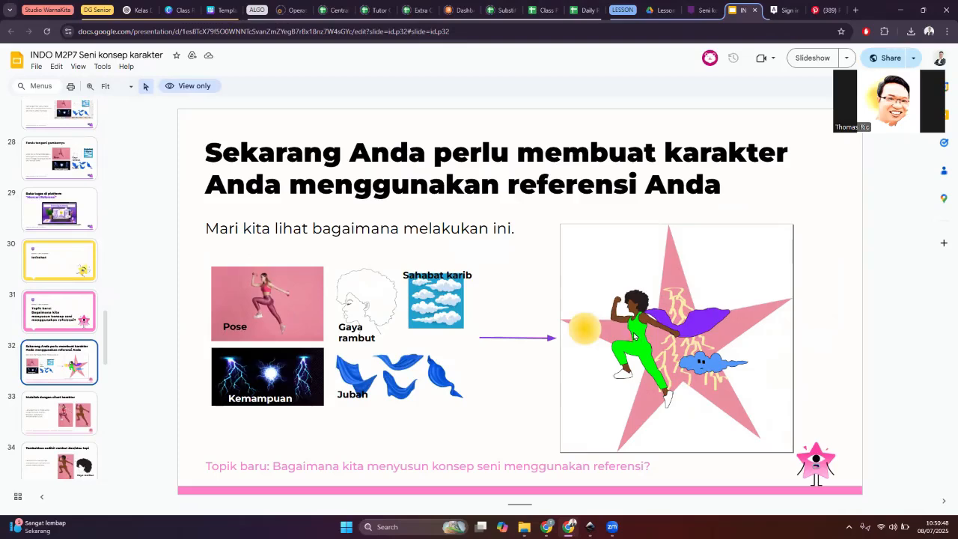
{"action": "left_click", "coordinate": [69, 419]}
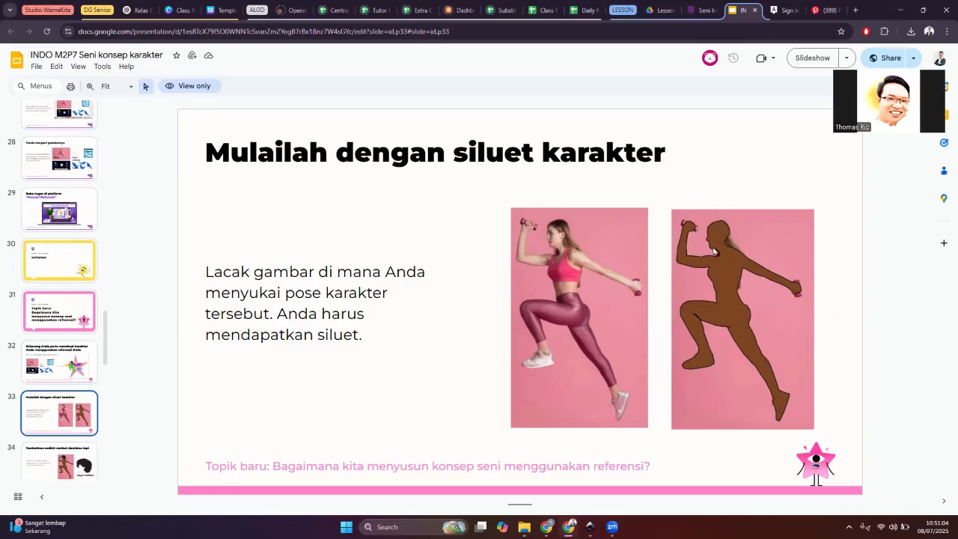
{"action": "left_click", "coordinate": [77, 458]}
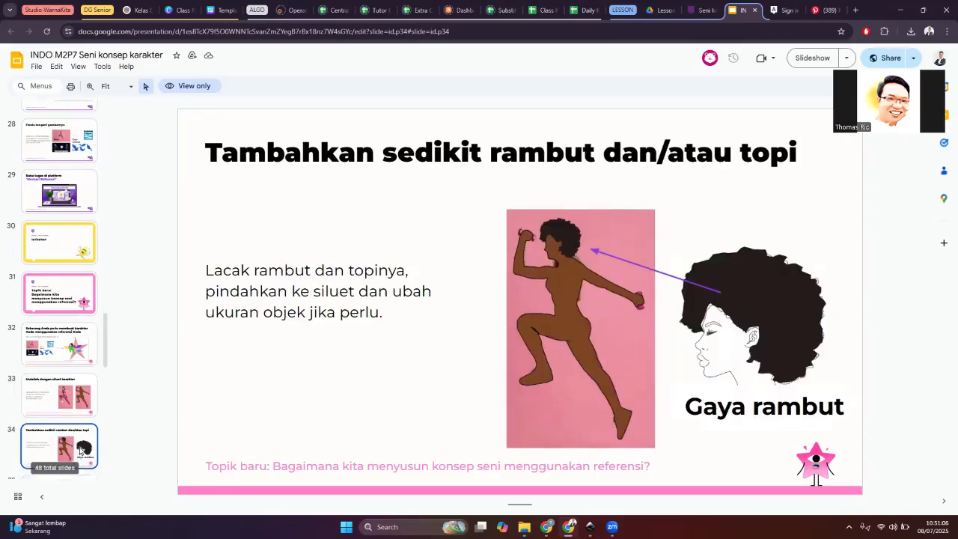
{"action": "scroll", "coordinate": [53, 367], "scroll_direction": "down", "scroll_amount": 2}
{"action": "left_click", "coordinate": [63, 361]}
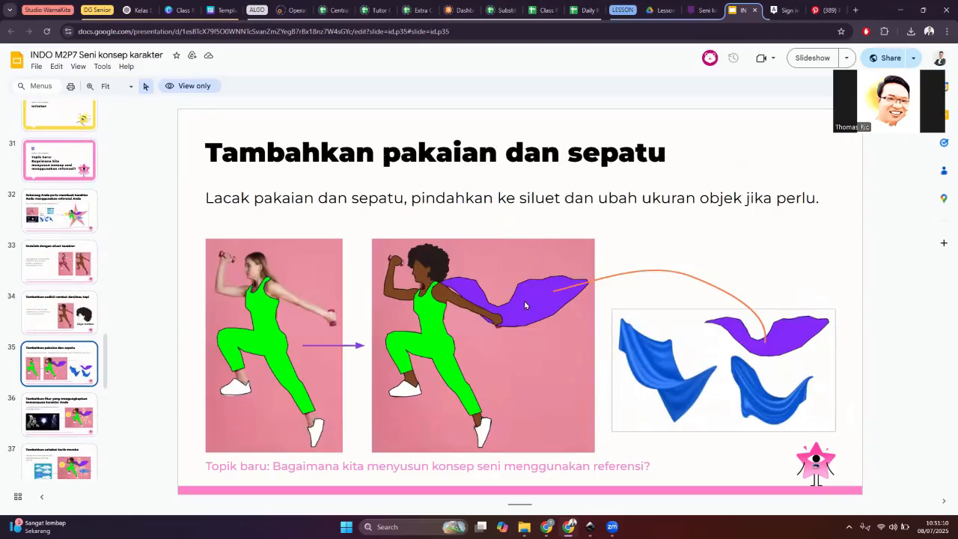
{"action": "left_click", "coordinate": [83, 418]}
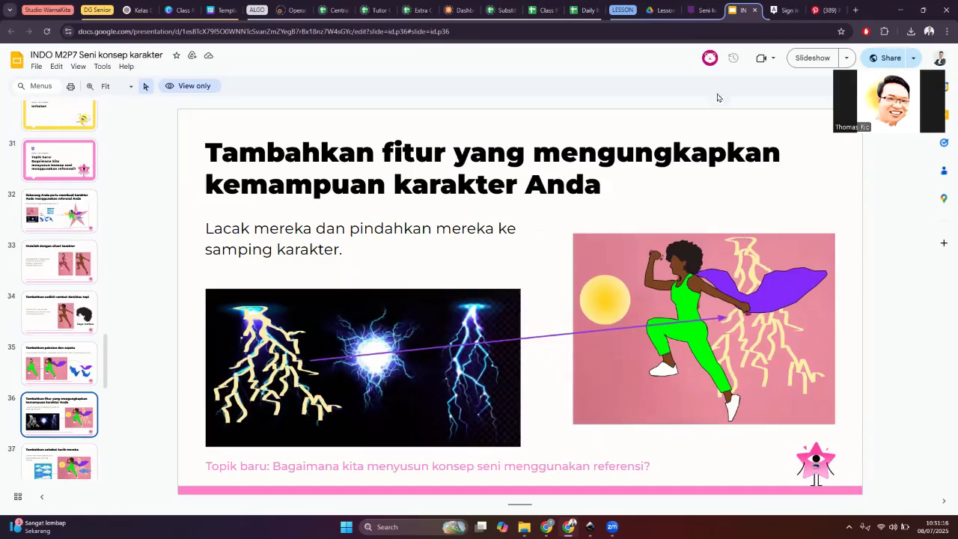
Step: Switch to Pinterest and search for "outline figure superhero roblox"
{"action": "left_click", "coordinate": [827, 11]}
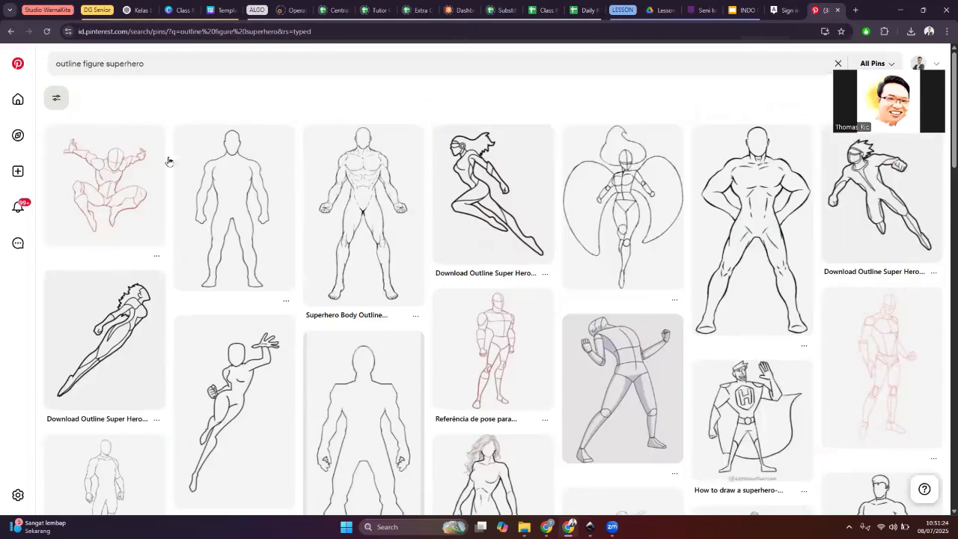
{"action": "mouse_move", "coordinate": [177, 180]}
{"action": "left_click", "coordinate": [89, 63]}
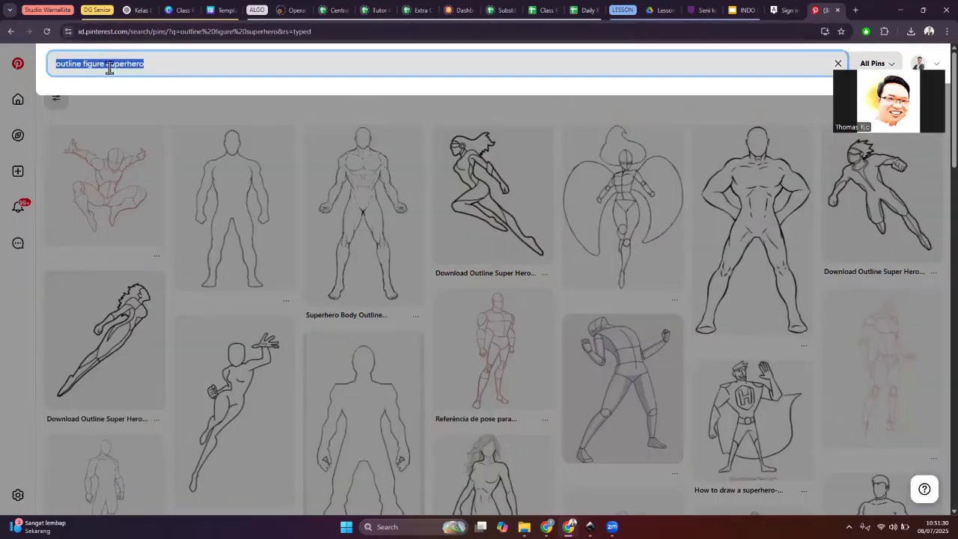
{"action": "left_click", "coordinate": [165, 113]}
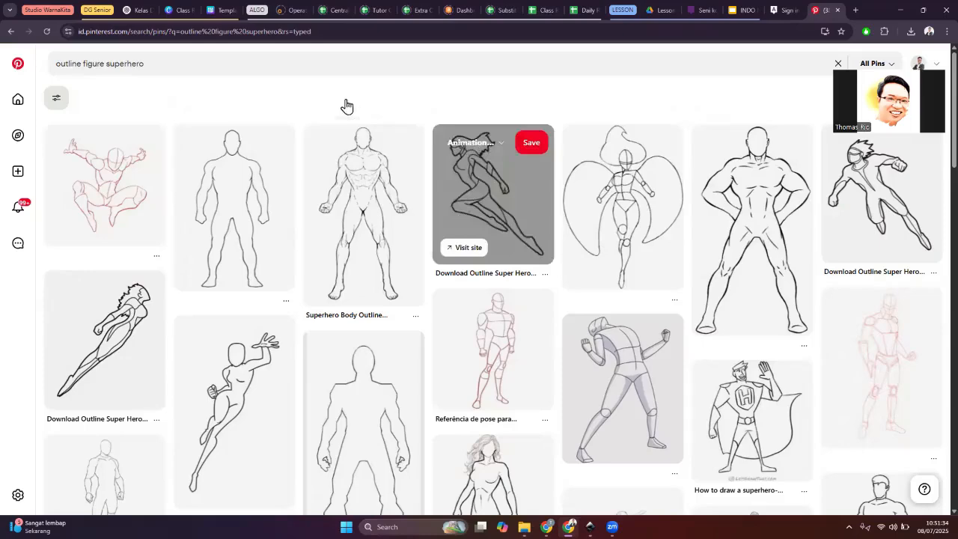
{"action": "left_click", "coordinate": [185, 64]}
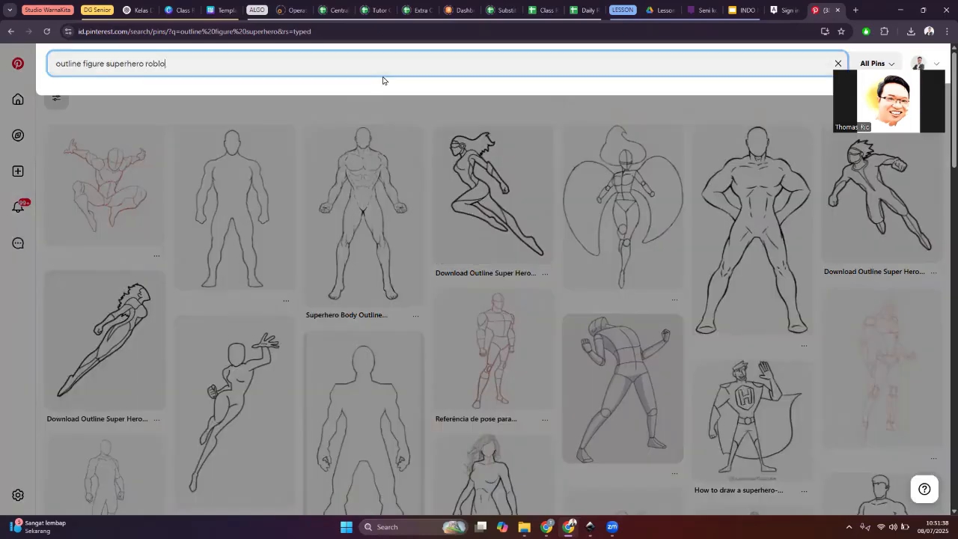
{"action": "key", "text": "Return"}
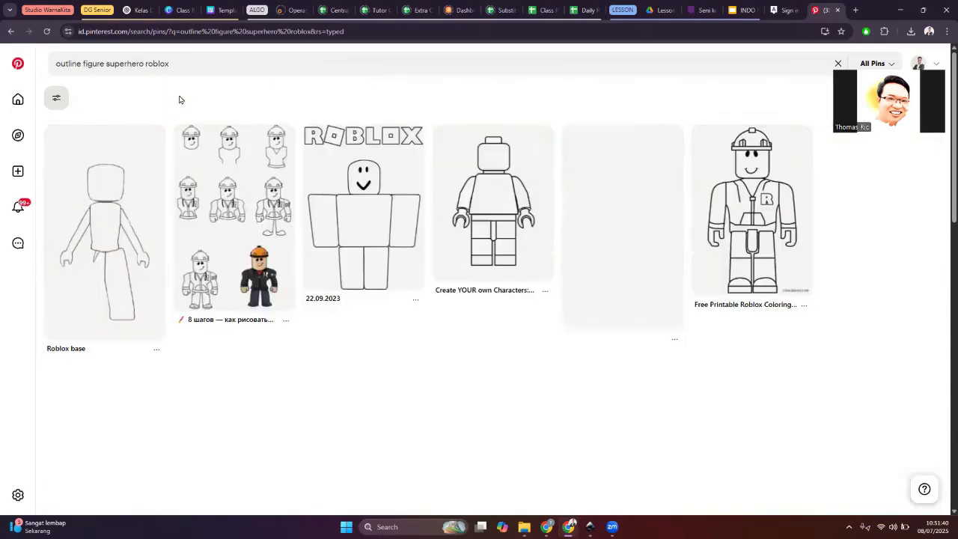
Step: Look through the superhero Roblox outline pins for a usable character pose reference
{"action": "scroll", "coordinate": [632, 303], "scroll_direction": "down", "scroll_amount": 4}
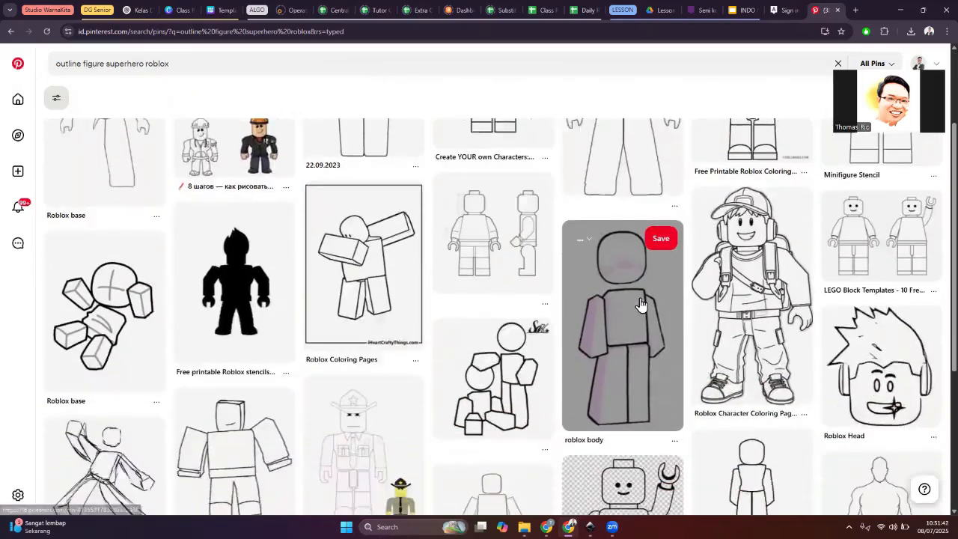
{"action": "scroll", "coordinate": [626, 299], "scroll_direction": "down", "scroll_amount": 3}
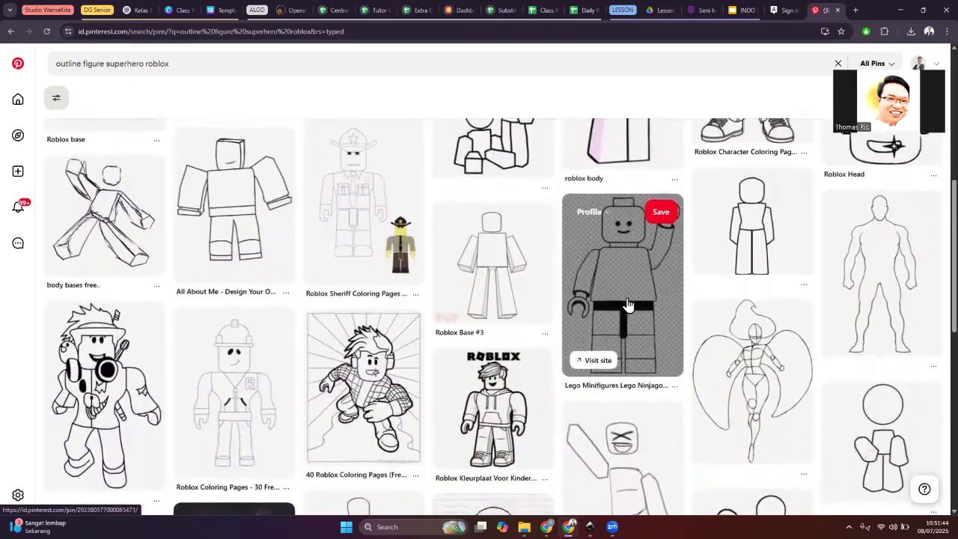
{"action": "scroll", "coordinate": [628, 301], "scroll_direction": "down", "scroll_amount": 3}
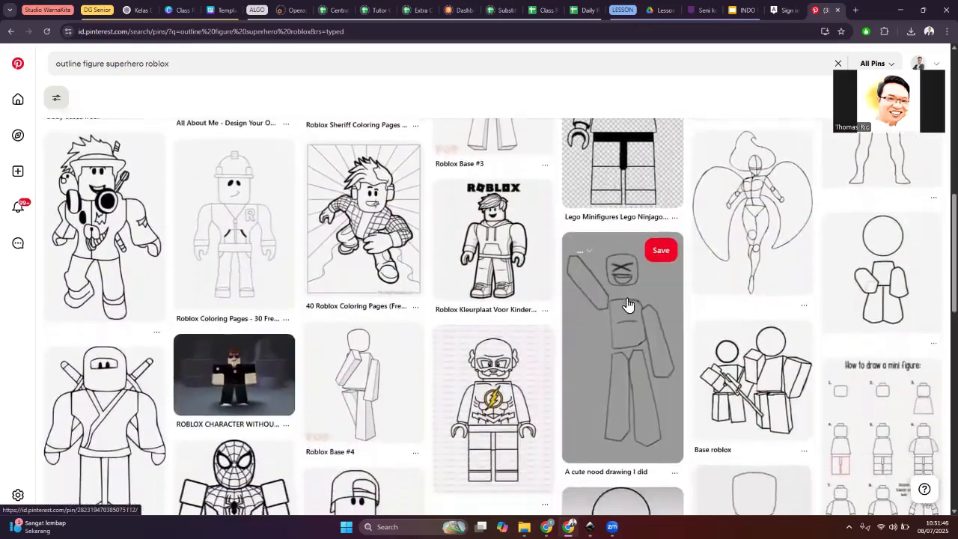
{"action": "scroll", "coordinate": [654, 297], "scroll_direction": "down", "scroll_amount": 5}
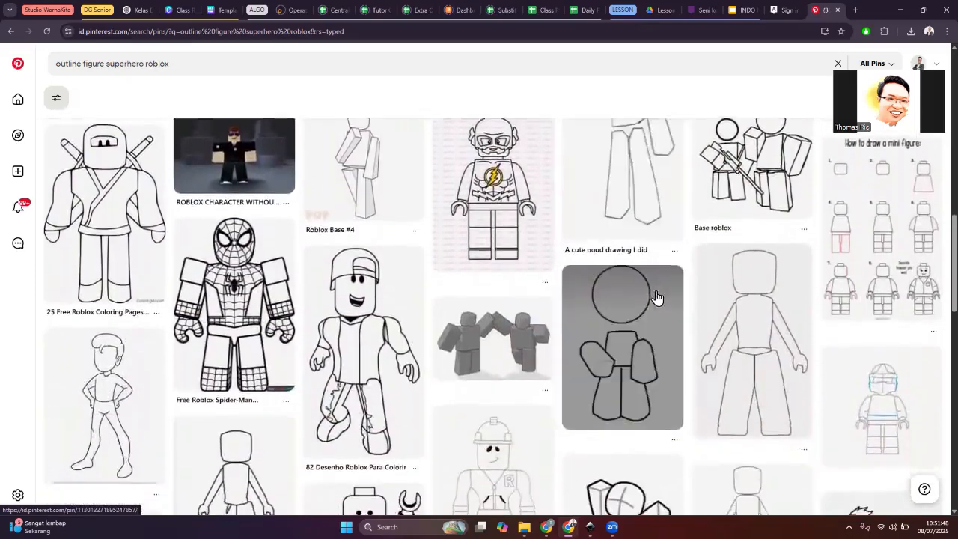
{"action": "scroll", "coordinate": [656, 295], "scroll_direction": "down", "scroll_amount": 2}
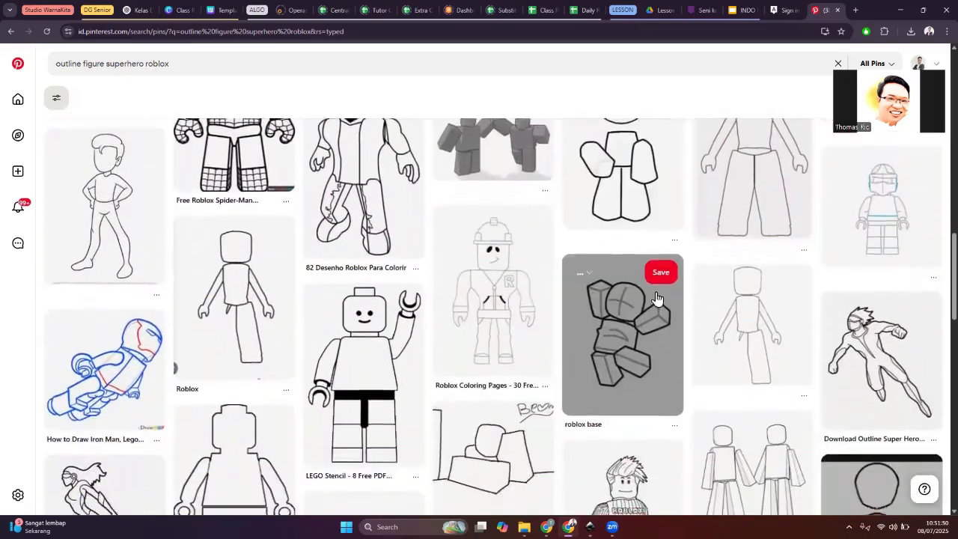
{"action": "scroll", "coordinate": [708, 340], "scroll_direction": "down", "scroll_amount": 1}
{"action": "scroll", "coordinate": [709, 340], "scroll_direction": "down", "scroll_amount": 6}
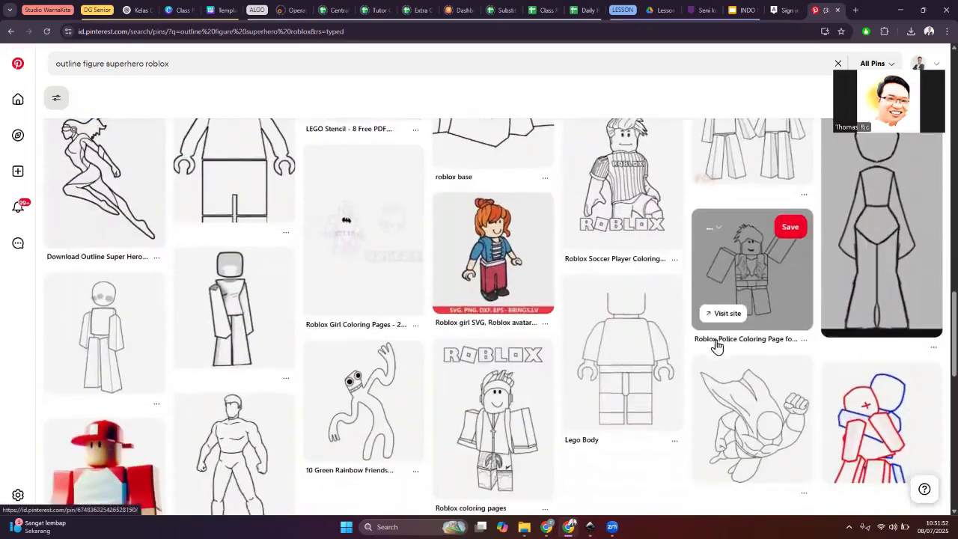
{"action": "scroll", "coordinate": [716, 346], "scroll_direction": "down", "scroll_amount": 6}
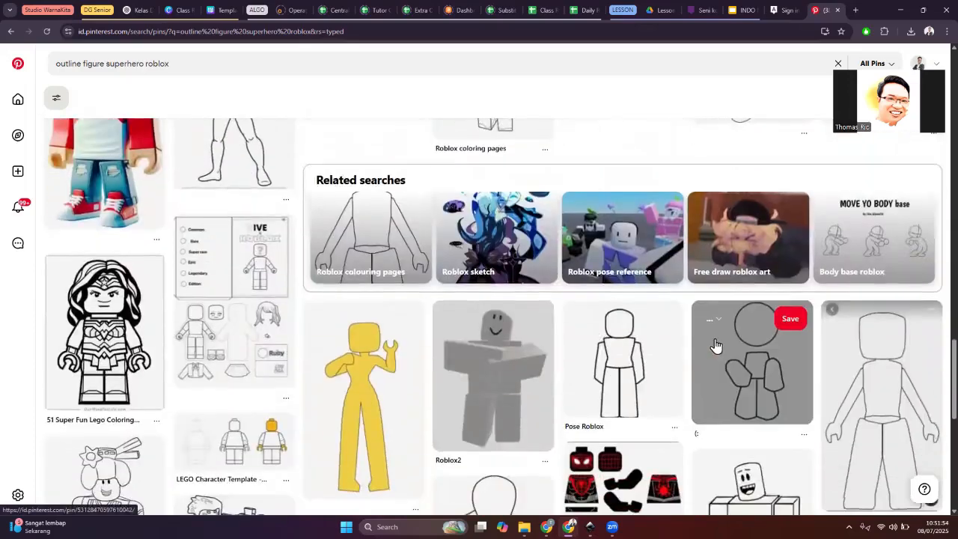
{"action": "scroll", "coordinate": [716, 344], "scroll_direction": "down", "scroll_amount": 3}
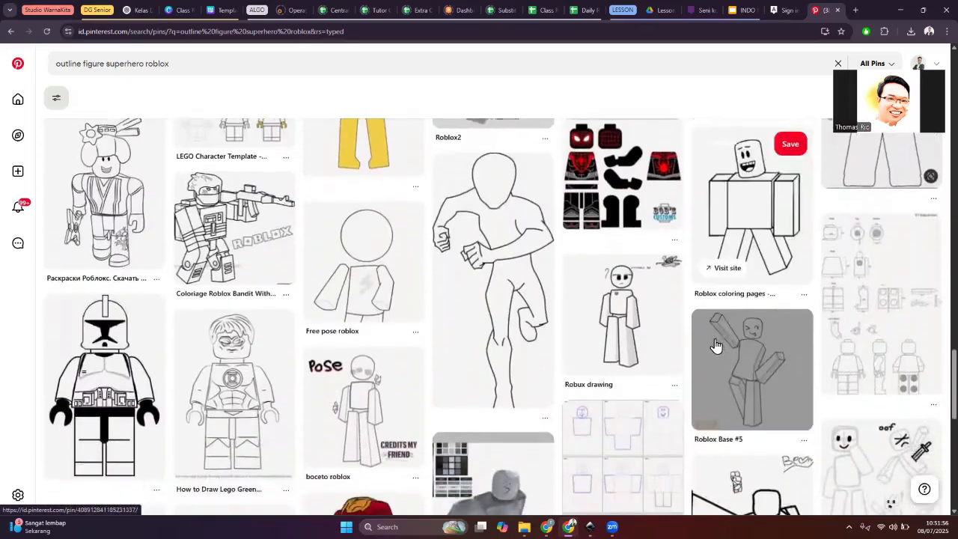
{"action": "scroll", "coordinate": [715, 346], "scroll_direction": "down", "scroll_amount": 4}
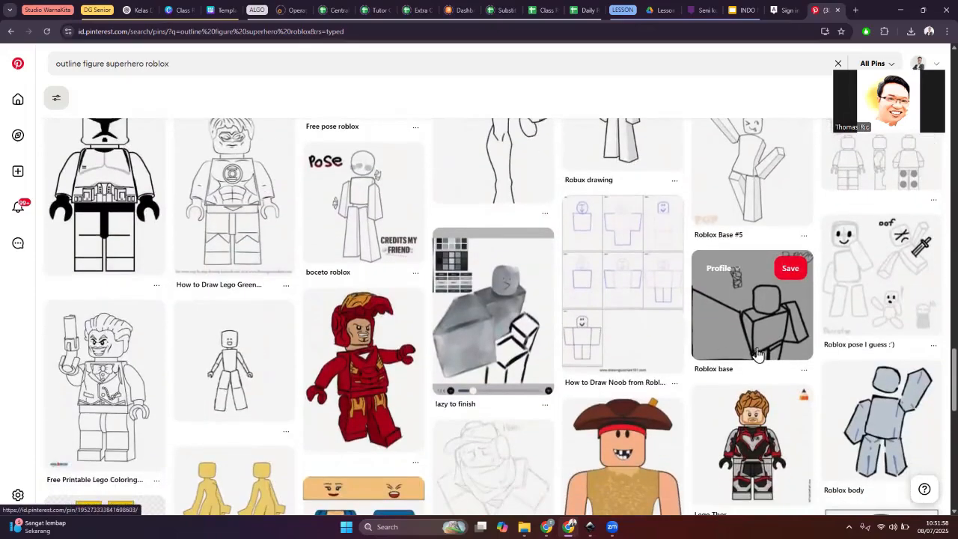
{"action": "scroll", "coordinate": [770, 364], "scroll_direction": "down", "scroll_amount": 1}
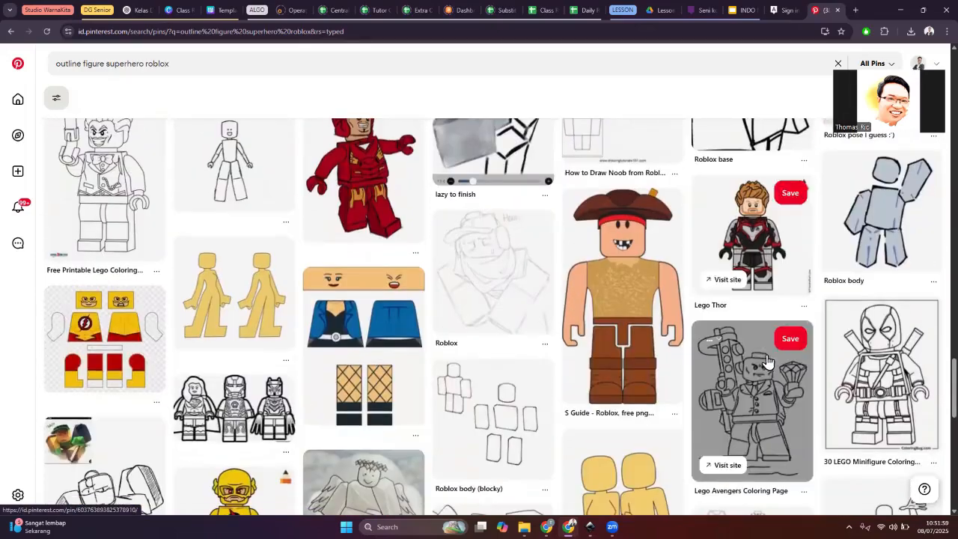
Step: Shorten the Pinterest search to "outline roblox" and run it
{"action": "double_click", "coordinate": [90, 63]}
{"action": "key", "text": "BackSpace"}
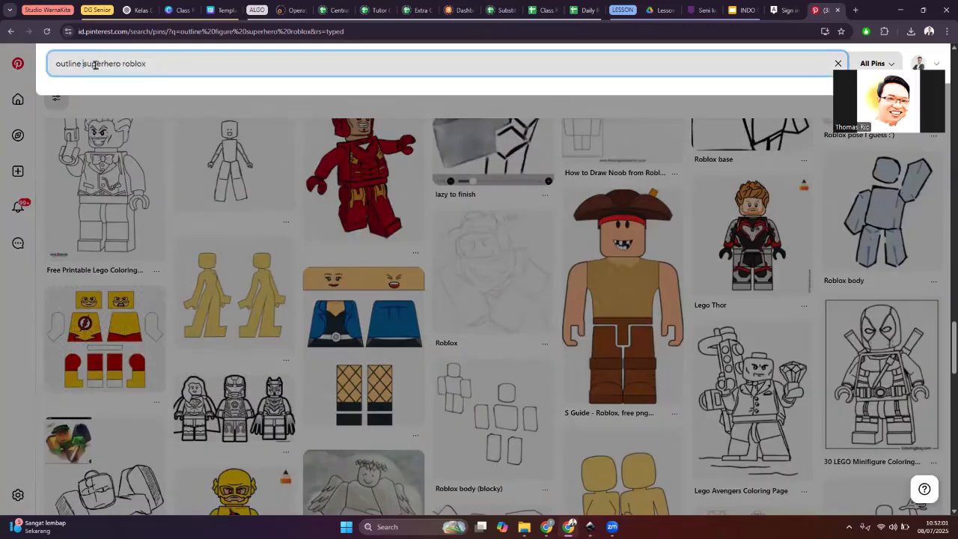
{"action": "double_click", "coordinate": [105, 71]}
{"action": "key", "text": "BackSpace"}
{"action": "key", "text": "Return"}
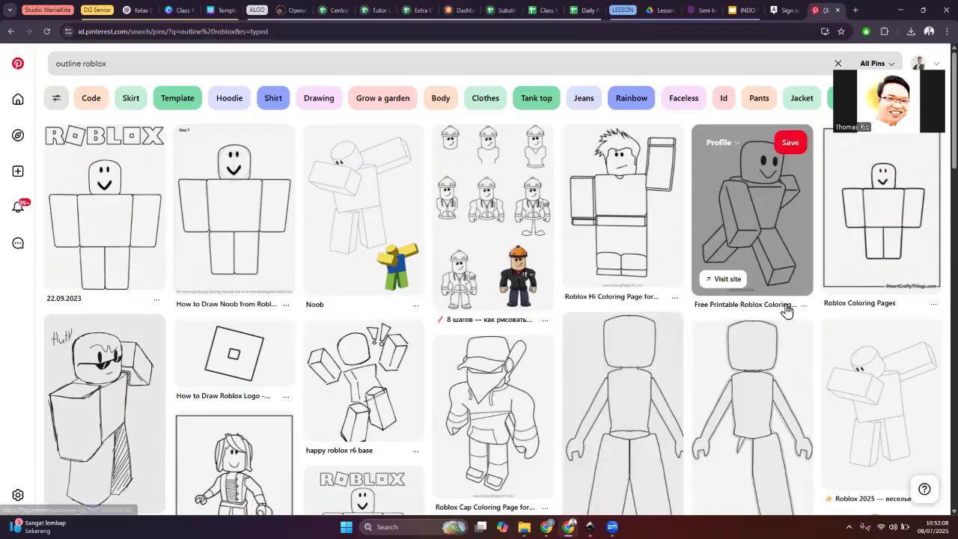
Step: Open the "Roblox 2025" pin of the dabbing figure outline and return to the search results
{"action": "scroll", "coordinate": [793, 310], "scroll_direction": "down", "scroll_amount": 2}
{"action": "scroll", "coordinate": [886, 352], "scroll_direction": "down", "scroll_amount": 3}
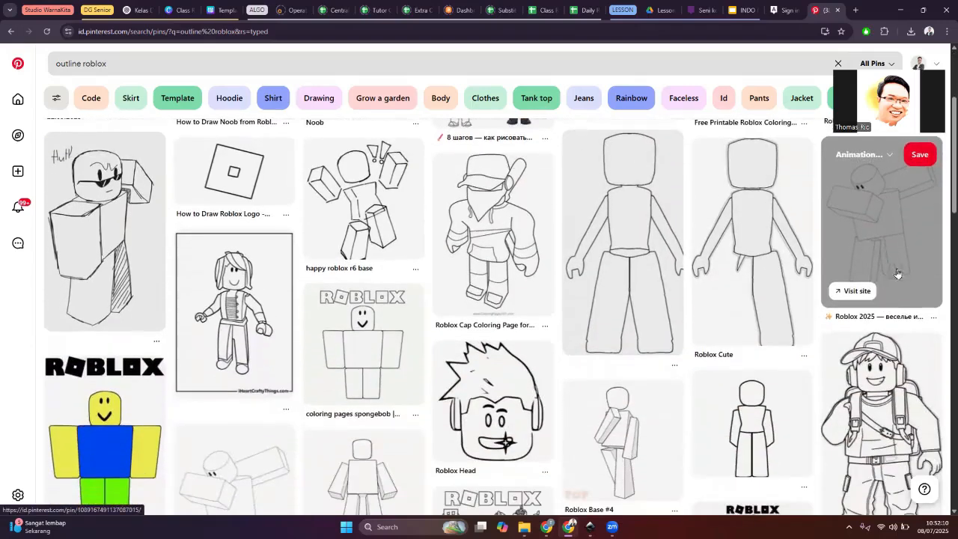
{"action": "left_click", "coordinate": [888, 245]}
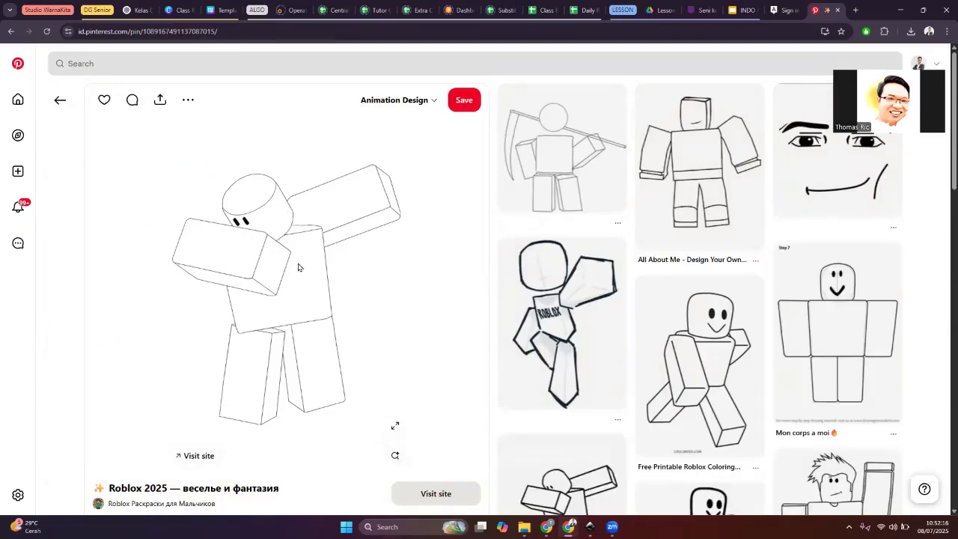
{"action": "left_click", "coordinate": [60, 99]}
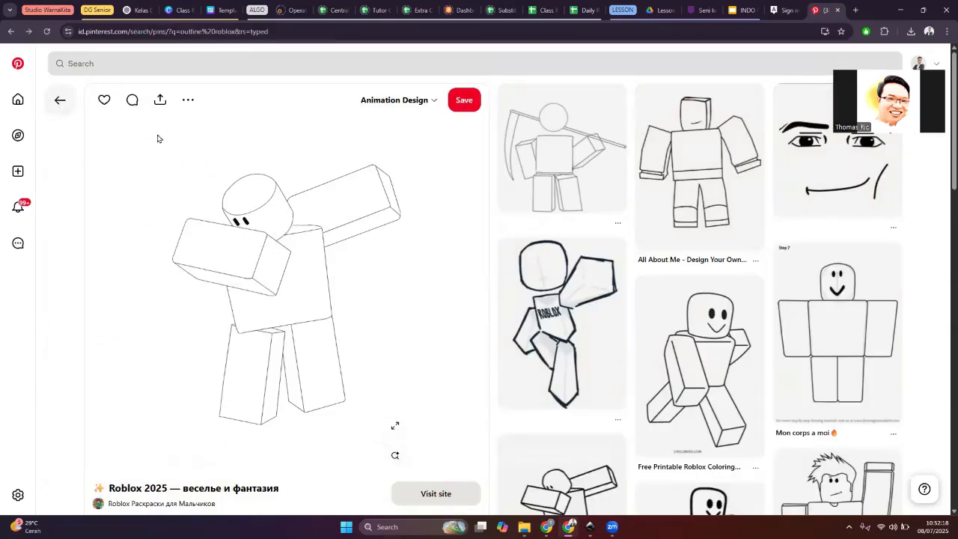
Step: Examine more of the plain Roblox outline pins for other character poses
{"action": "scroll", "coordinate": [737, 345], "scroll_direction": "down", "scroll_amount": 4}
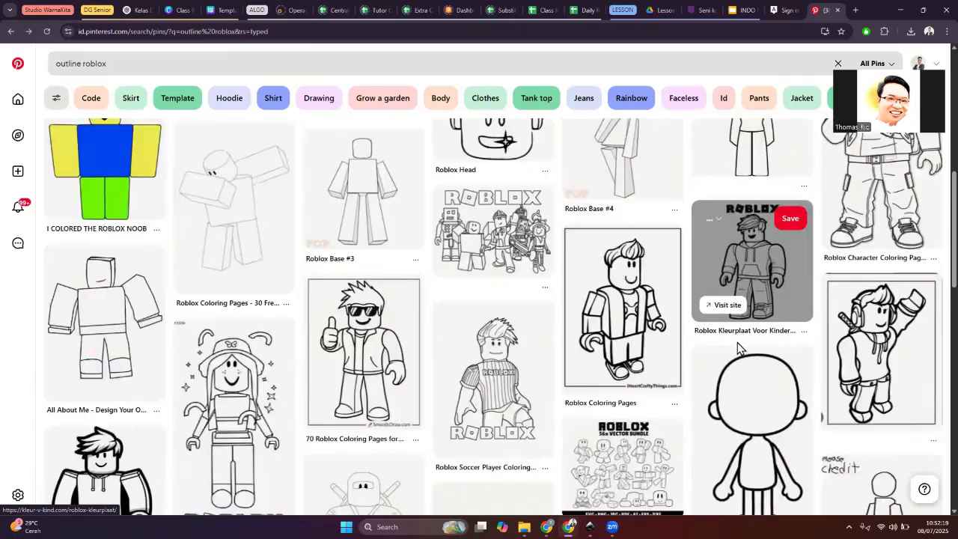
{"action": "scroll", "coordinate": [736, 345], "scroll_direction": "down", "scroll_amount": 2}
{"action": "scroll", "coordinate": [735, 346], "scroll_direction": "down", "scroll_amount": 8}
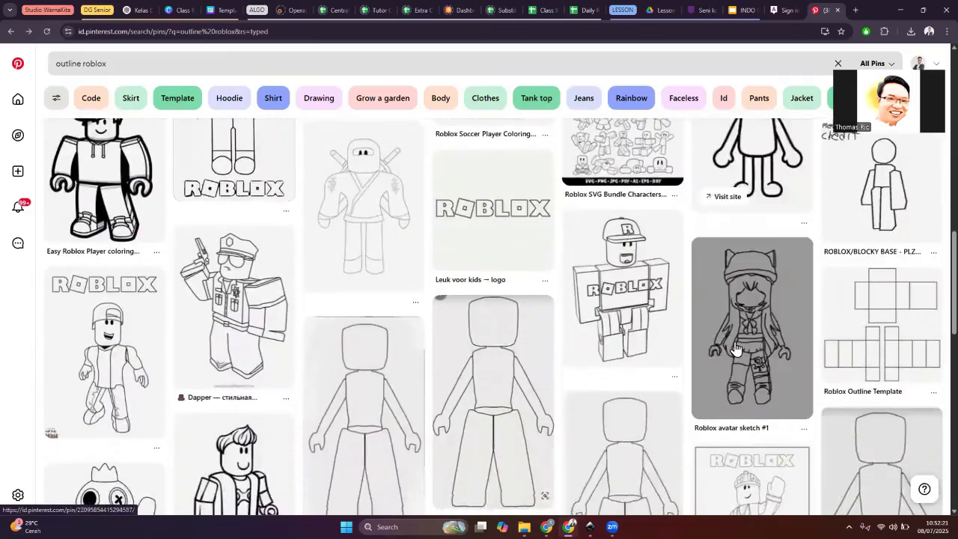
{"action": "scroll", "coordinate": [734, 348], "scroll_direction": "down", "scroll_amount": 4}
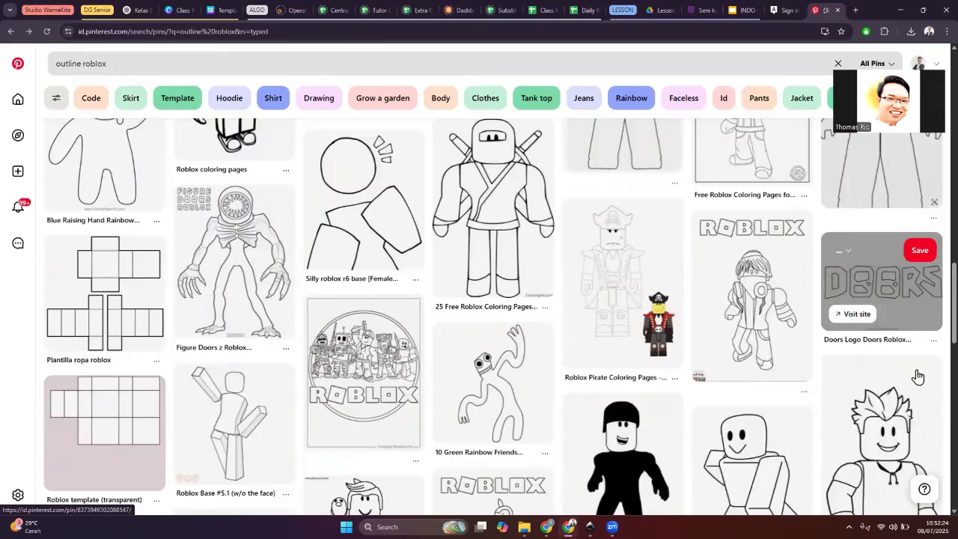
{"action": "scroll", "coordinate": [917, 376], "scroll_direction": "down", "scroll_amount": 2}
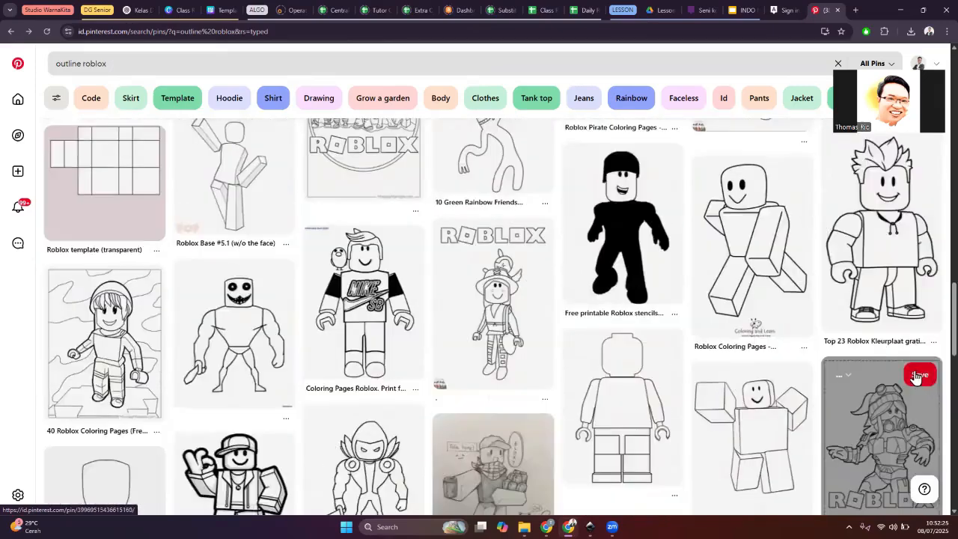
{"action": "scroll", "coordinate": [917, 376], "scroll_direction": "down", "scroll_amount": 3}
{"action": "scroll", "coordinate": [917, 376], "scroll_direction": "down", "scroll_amount": 2}
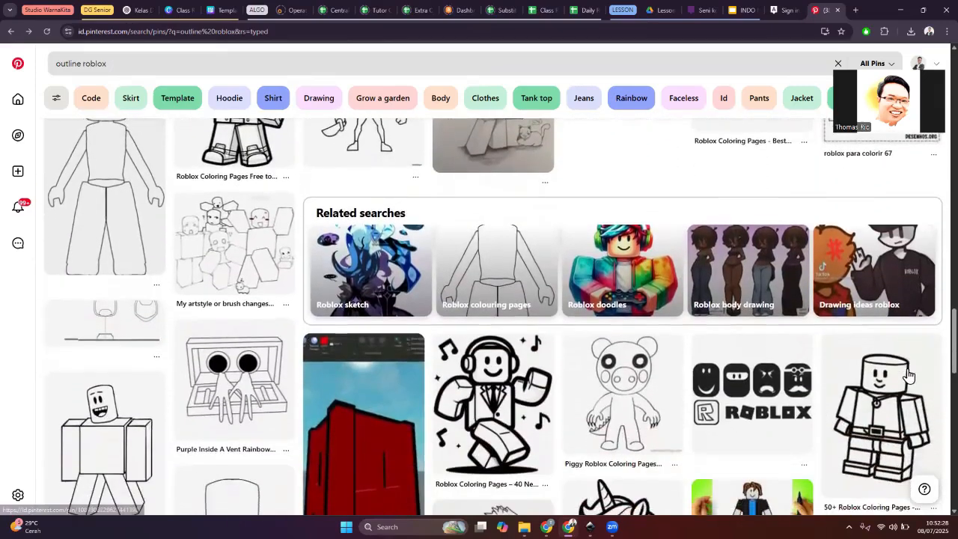
Step: Open the "Roblox Coloring Pages - Best Coloring Pages For Kids" pin of the blocky figure with raised arms
{"action": "scroll", "coordinate": [906, 374], "scroll_direction": "down", "scroll_amount": 4}
{"action": "scroll", "coordinate": [906, 374], "scroll_direction": "up", "scroll_amount": 5}
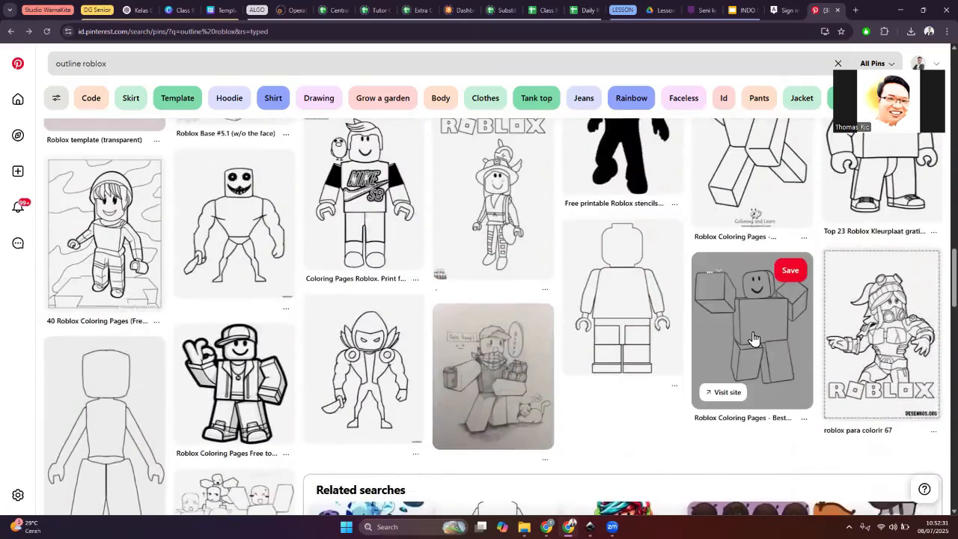
{"action": "left_click", "coordinate": [748, 342]}
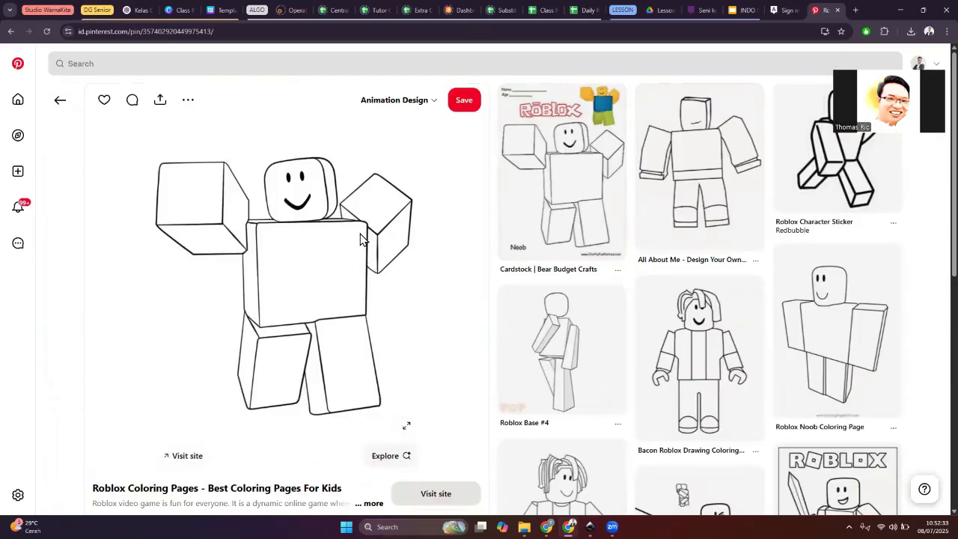
Step: View the Goldara superhero example in Roblox Hero.svg in Inkscape and return to the Pinterest pin in the browser
{"action": "mouse_move", "coordinate": [589, 526]}
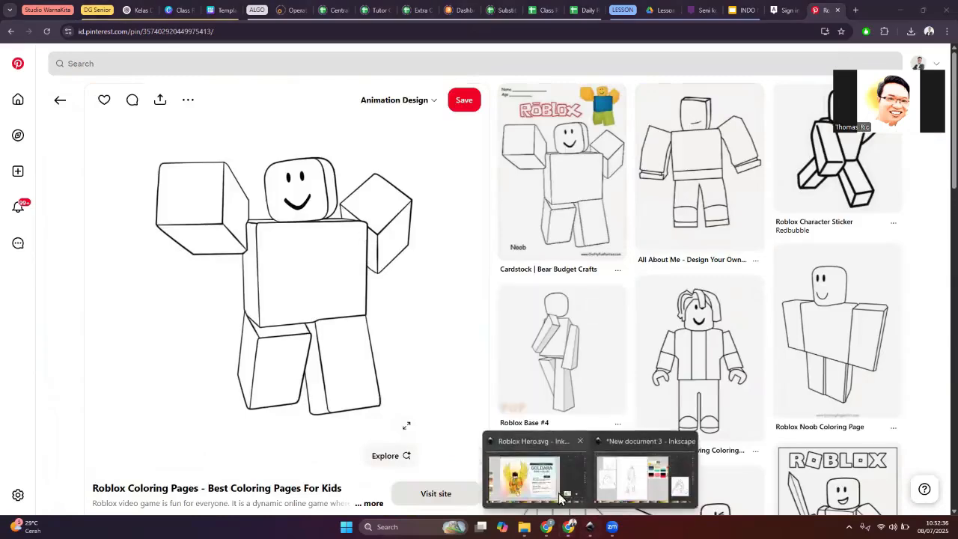
{"action": "left_click", "coordinate": [534, 433]}
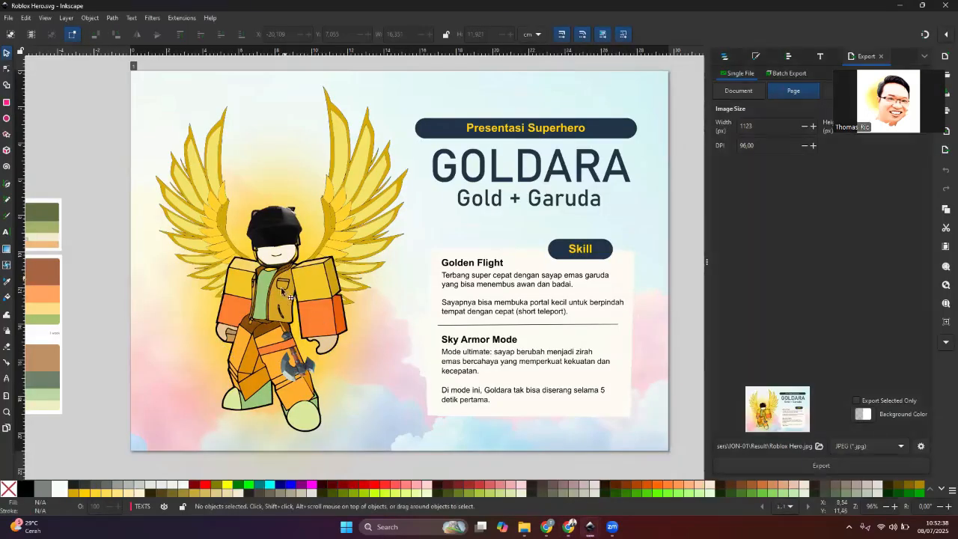
{"action": "left_click", "coordinate": [569, 526]}
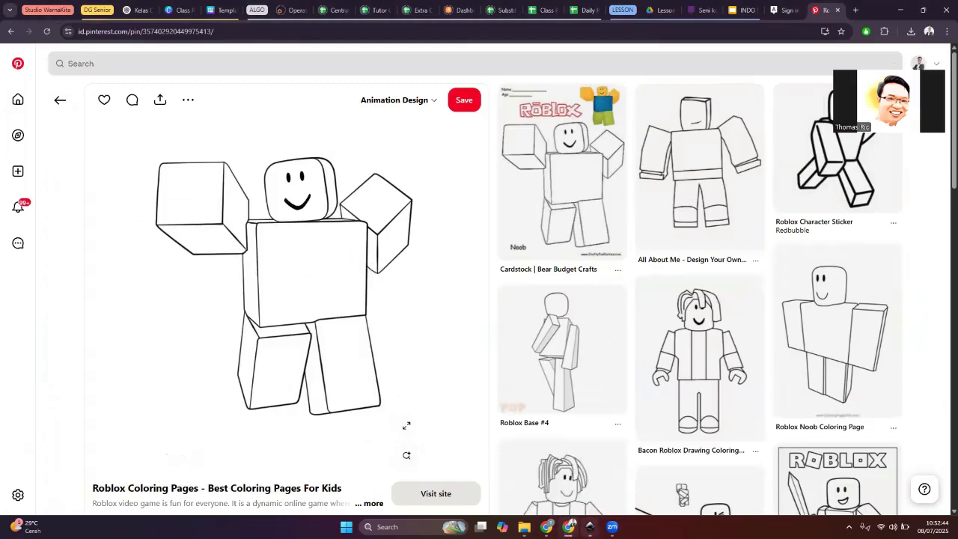
Step: Switch to New document 3 in Inkscape and select the standing masked fighter sketch on the page
{"action": "mouse_move", "coordinate": [589, 526]}
{"action": "left_click", "coordinate": [536, 470]}
{"action": "left_click", "coordinate": [428, 250]}
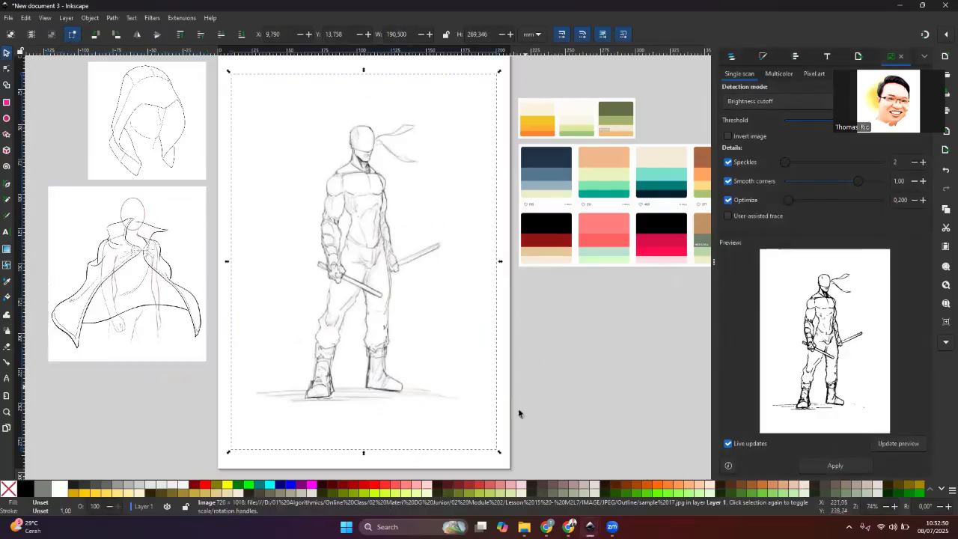
Step: Look through the sample drawings in the Outline folder in File Explorer
{"action": "left_click", "coordinate": [524, 526]}
{"action": "left_click", "coordinate": [738, 321]}
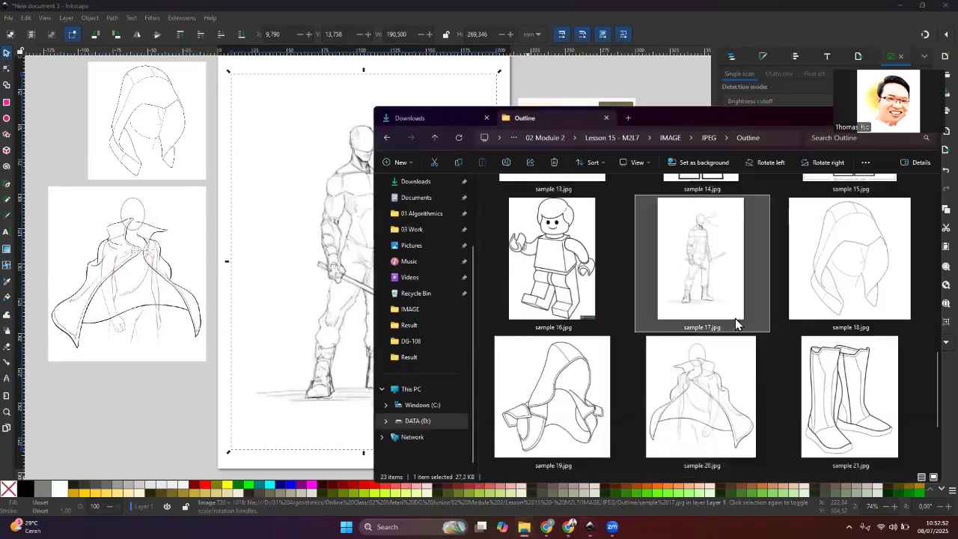
{"action": "scroll", "coordinate": [754, 389], "scroll_direction": "down", "scroll_amount": 2}
{"action": "scroll", "coordinate": [754, 389], "scroll_direction": "up", "scroll_amount": 10}
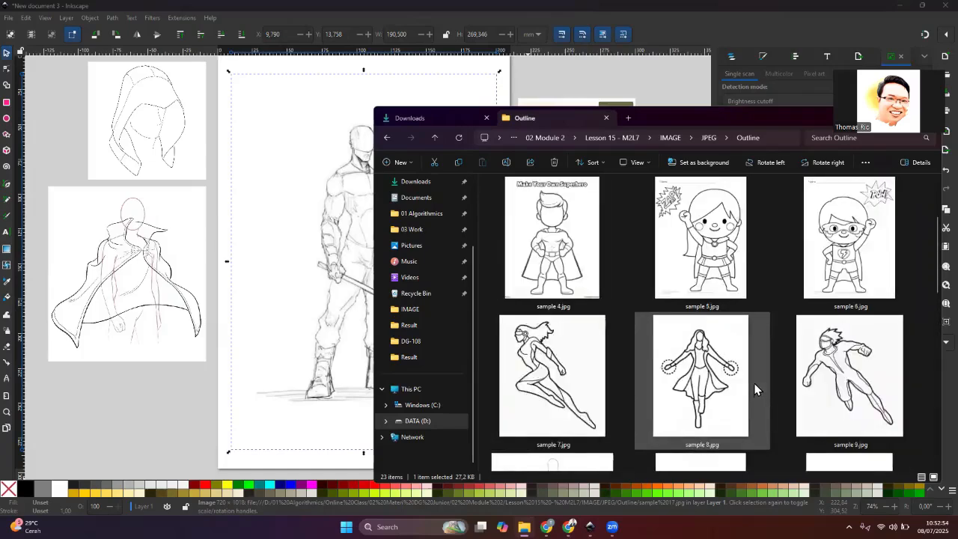
Step: Return to Inkscape and inspect the hood drawing and the cape drawing beside the page by selecting each
{"action": "left_click", "coordinate": [184, 414]}
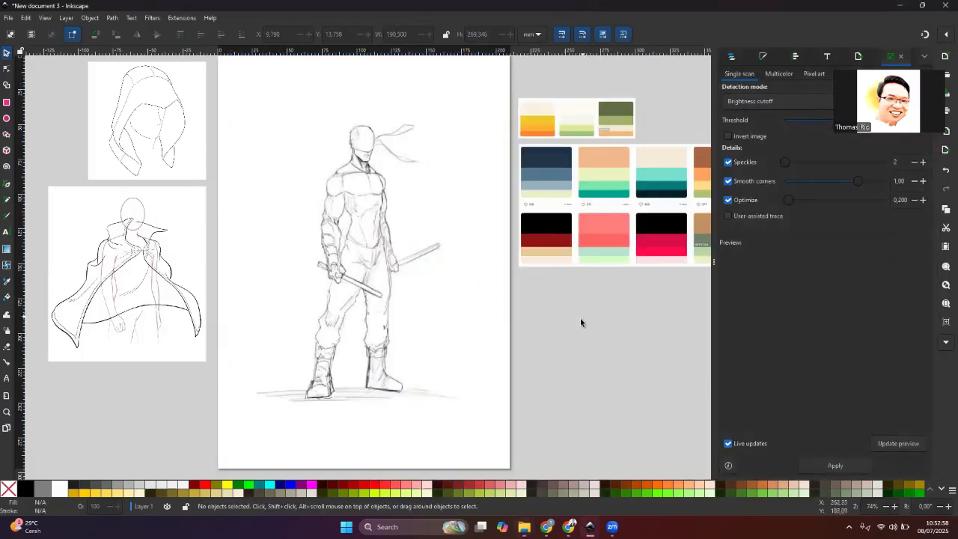
{"action": "left_click", "coordinate": [148, 123]}
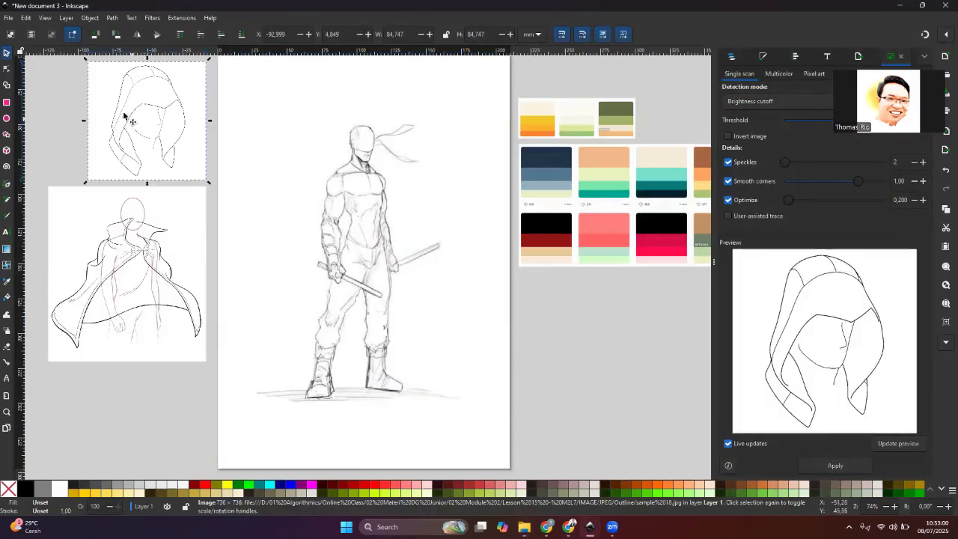
{"action": "left_click", "coordinate": [167, 250]}
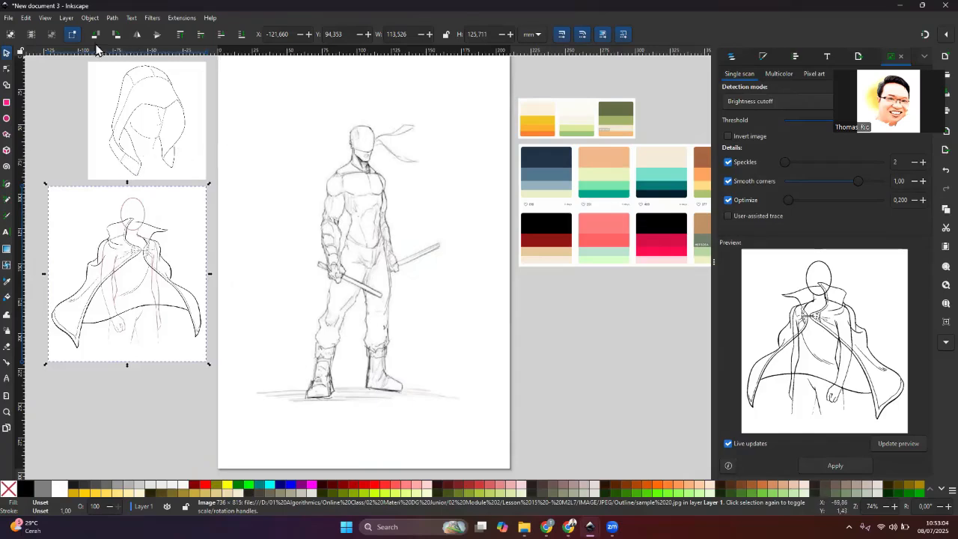
Step: Import sample 11.jpg from the JPEG/Outline folder as a linked image with default import resolution and Blocky rendering
{"action": "left_click", "coordinate": [8, 18]}
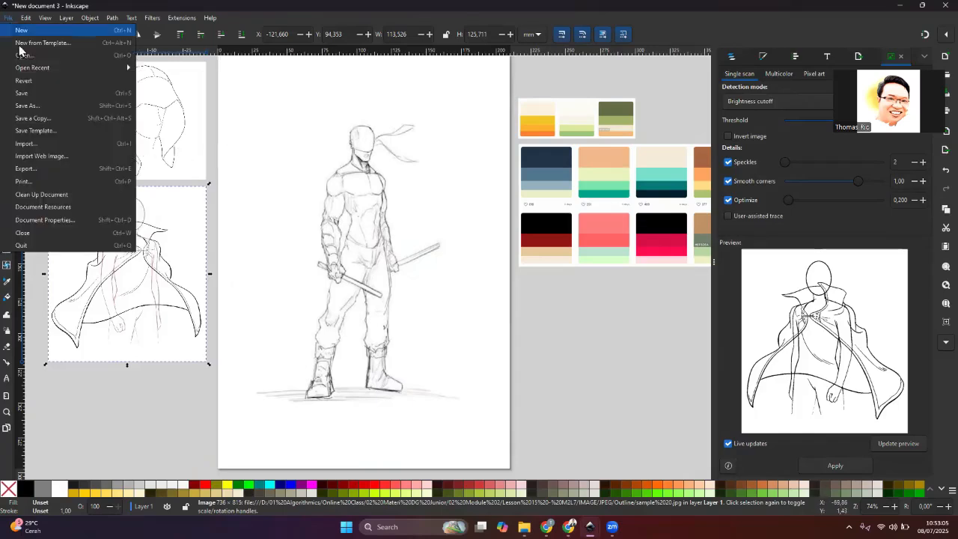
{"action": "left_click", "coordinate": [28, 143]}
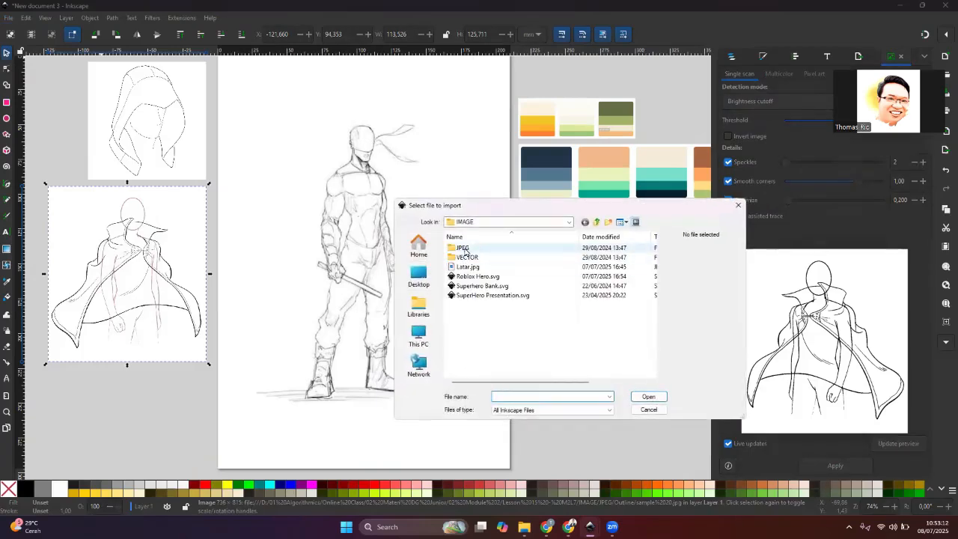
{"action": "double_click", "coordinate": [470, 249]}
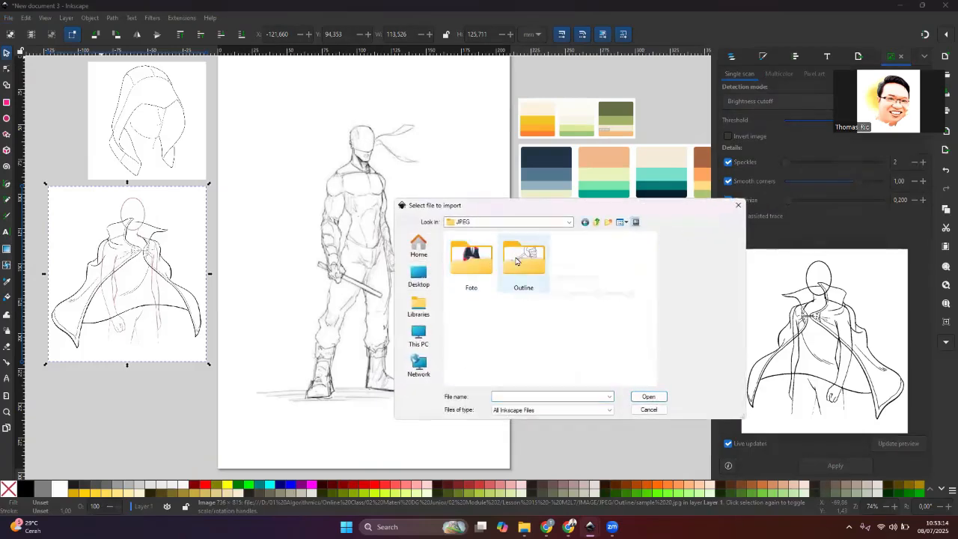
{"action": "double_click", "coordinate": [523, 263]}
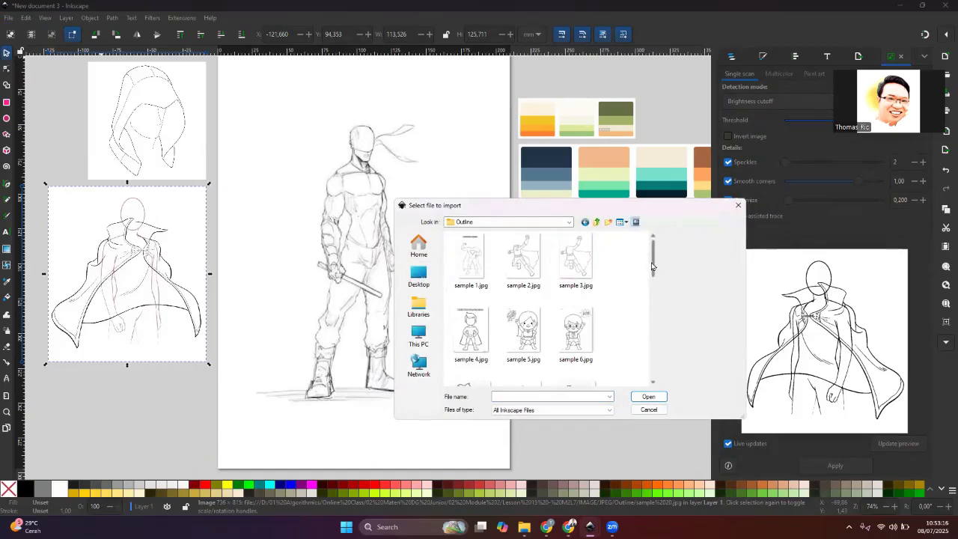
{"action": "left_click_drag", "start_coordinate": [652, 260], "coordinate": [648, 314]}
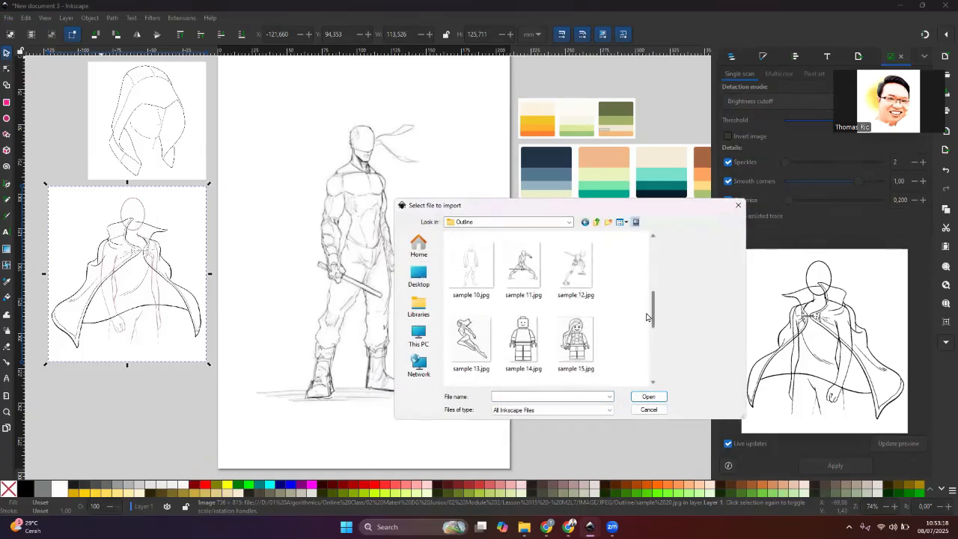
{"action": "left_click", "coordinate": [528, 272]}
{"action": "double_click", "coordinate": [528, 272]}
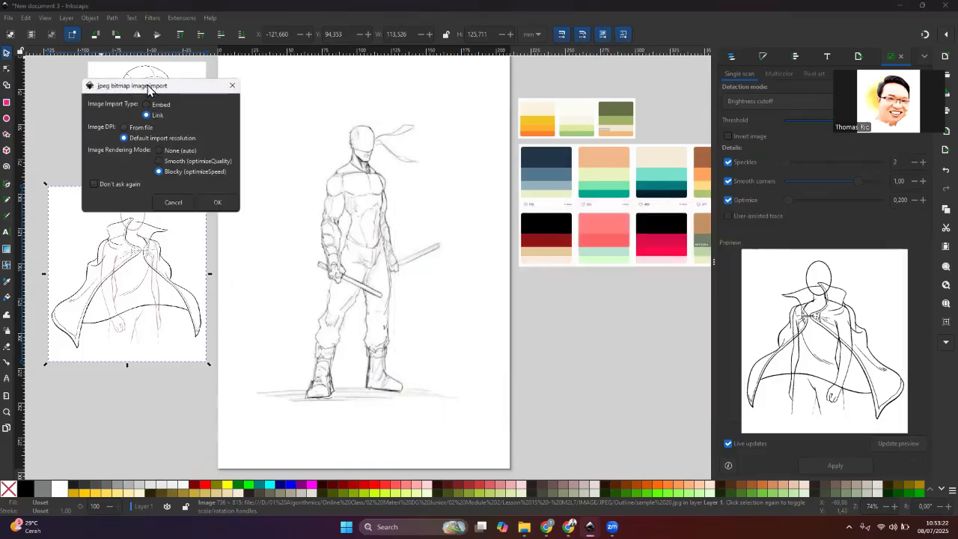
{"action": "left_click_drag", "start_coordinate": [152, 89], "coordinate": [444, 88]}
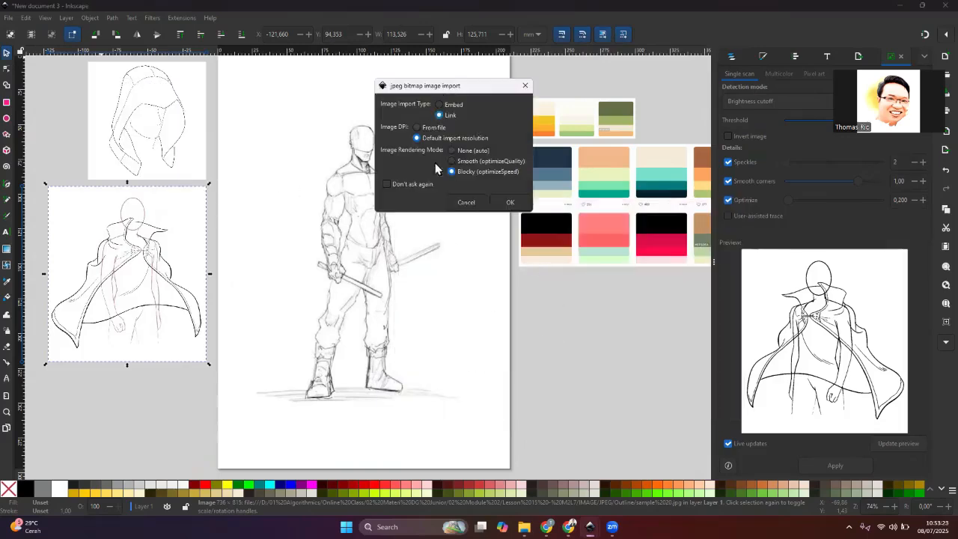
{"action": "left_click", "coordinate": [510, 203]}
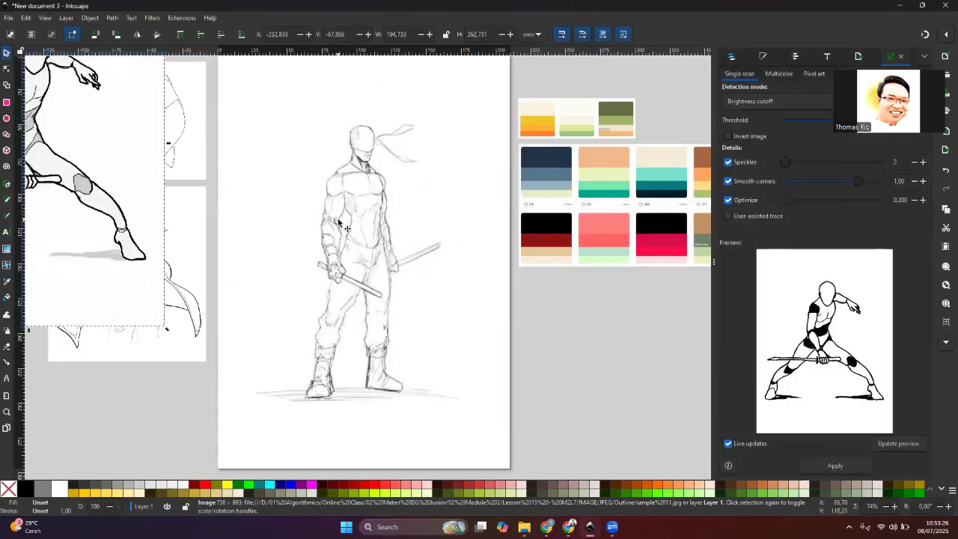
Step: Move the imported sword-stance image over the page and delete it
{"action": "mouse_move", "coordinate": [149, 182]}
{"action": "left_mouse_down"}
{"action": "mouse_move", "coordinate": [483, 277]}
{"action": "mouse_move", "coordinate": [550, 306]}
{"action": "left_mouse_up"}
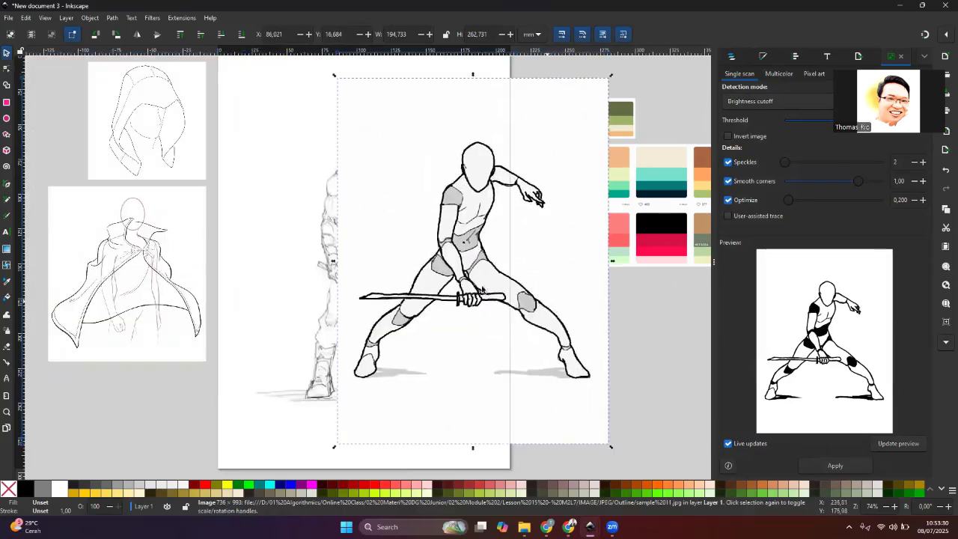
{"action": "key", "text": "Delete"}
{"action": "left_click", "coordinate": [368, 241]}
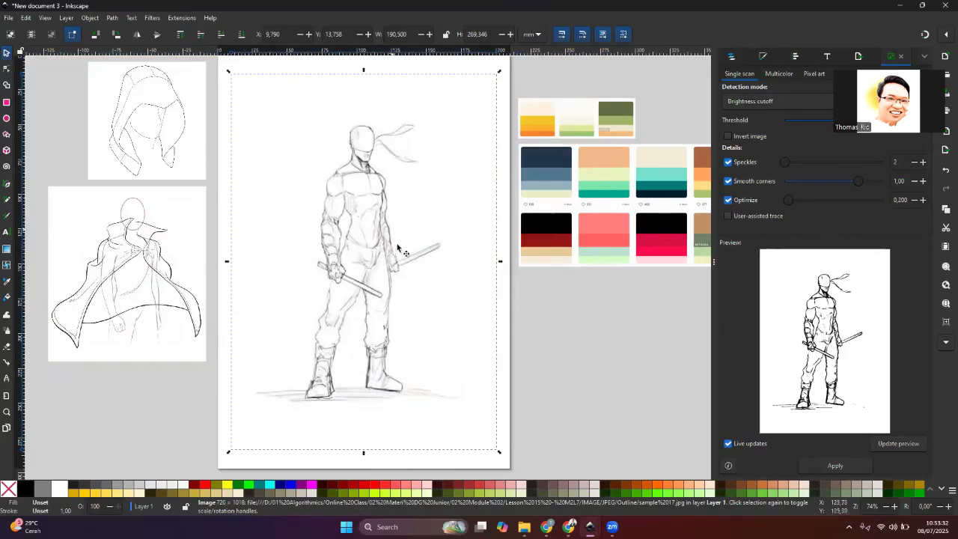
{"action": "left_click", "coordinate": [574, 387]}
Step: Import the boots drawing sample 22.jpg from the Outline folder in File Explorer as a linked image with Blocky rendering
{"action": "mouse_move", "coordinate": [523, 526]}
{"action": "left_click", "coordinate": [561, 477]}
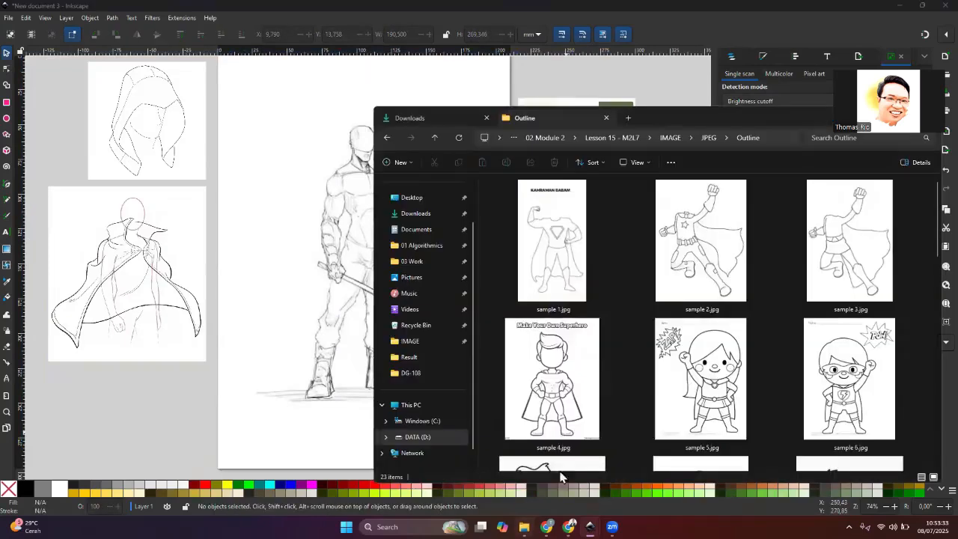
{"action": "left_click", "coordinate": [696, 359]}
{"action": "scroll", "coordinate": [724, 388], "scroll_direction": "down", "scroll_amount": 1}
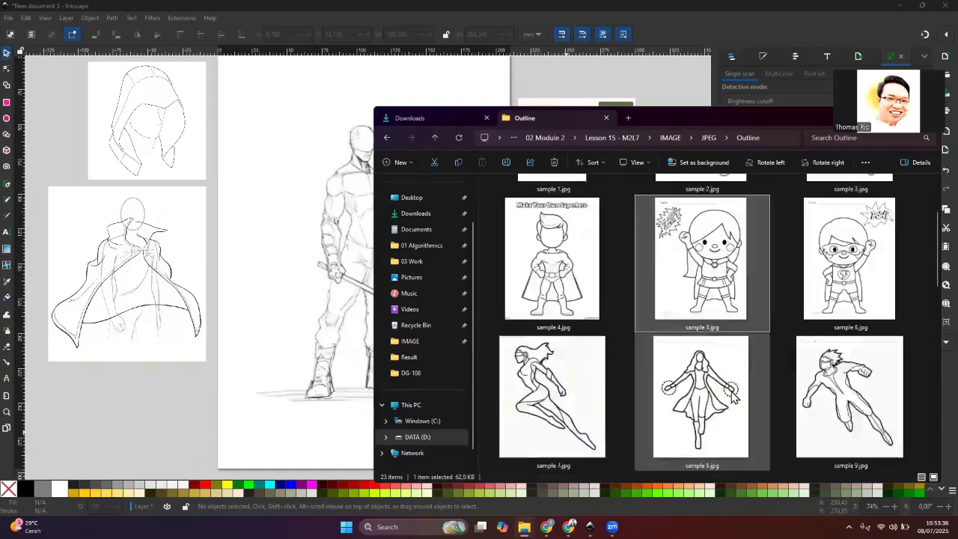
{"action": "scroll", "coordinate": [729, 389], "scroll_direction": "down", "scroll_amount": 3}
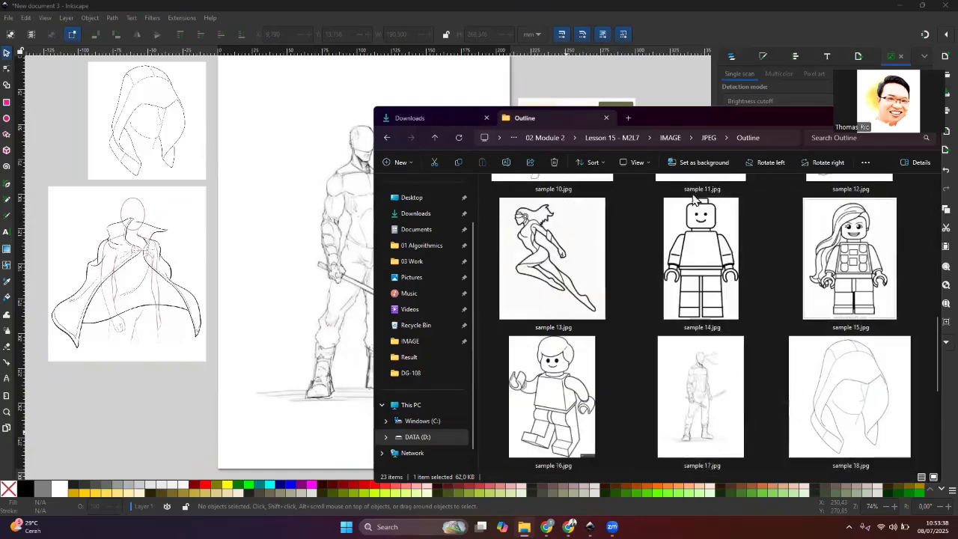
{"action": "scroll", "coordinate": [710, 367], "scroll_direction": "down", "scroll_amount": 2}
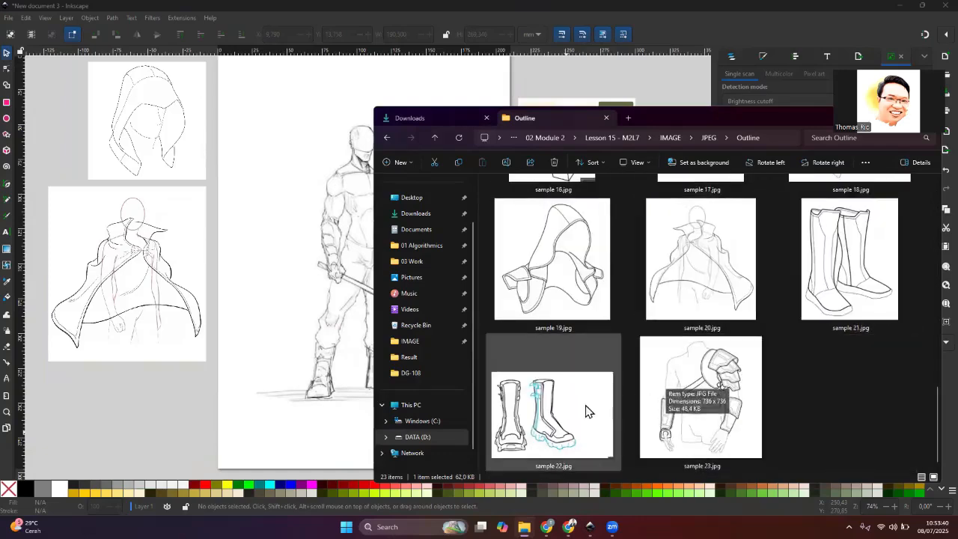
{"action": "left_click_drag", "start_coordinate": [586, 410], "coordinate": [179, 411]}
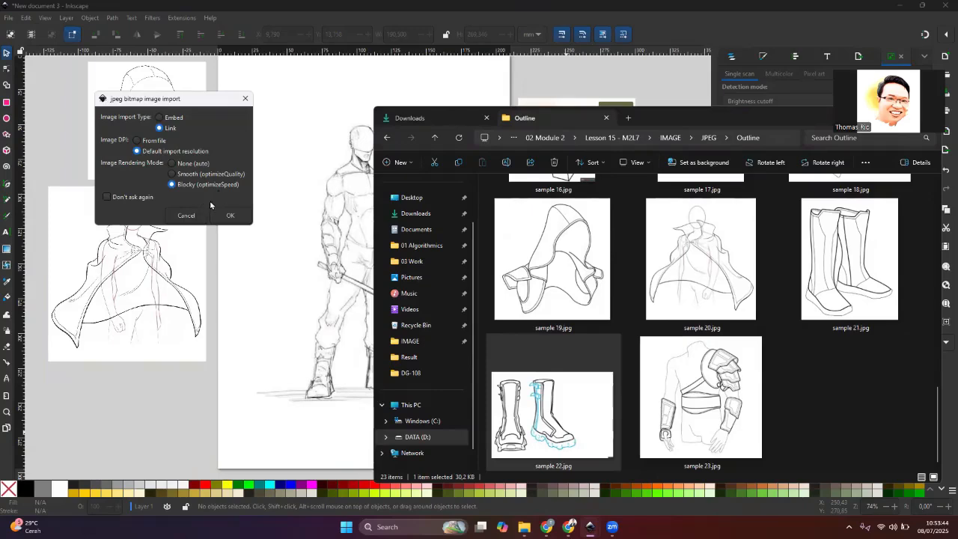
{"action": "left_click", "coordinate": [228, 216]}
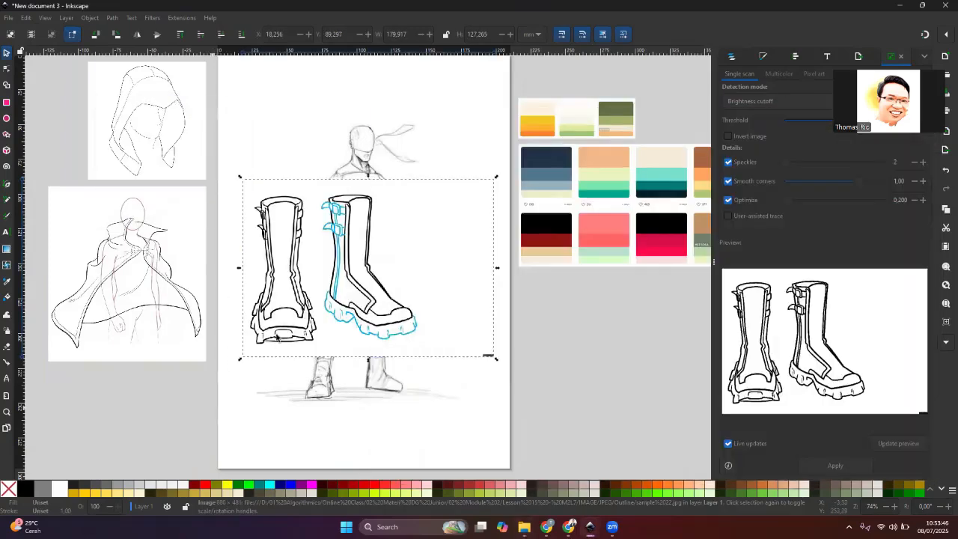
Step: Move the boots image partly off the page and delete it
{"action": "left_click_drag", "start_coordinate": [202, 389], "coordinate": [182, 409]}
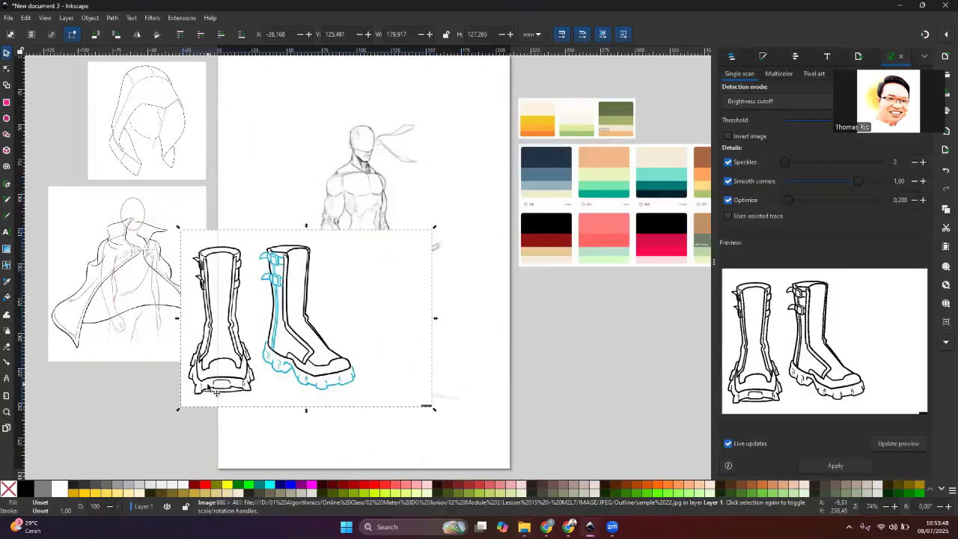
{"action": "key", "text": "Delete"}
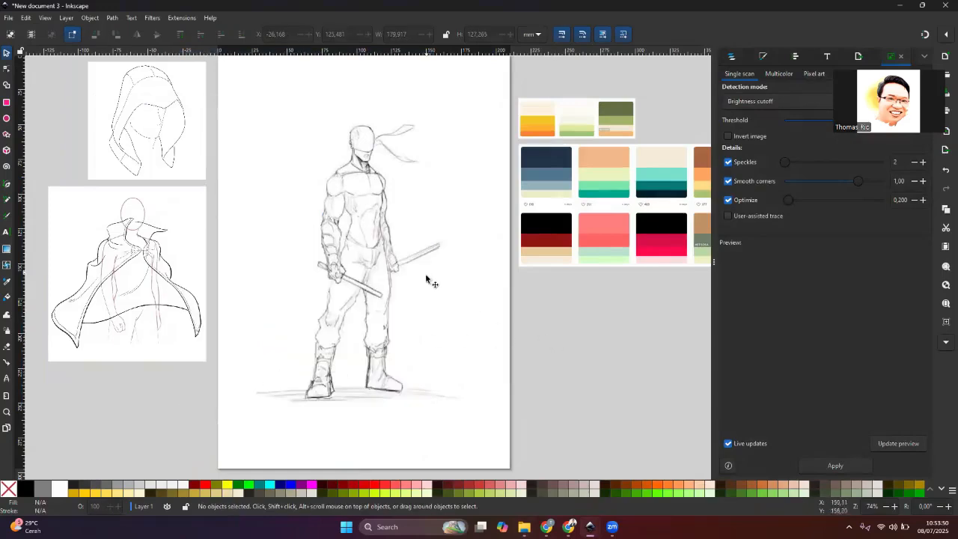
Step: Select the standing fighter sketch and locate the Trace Bitmap command without running it
{"action": "left_click", "coordinate": [377, 238]}
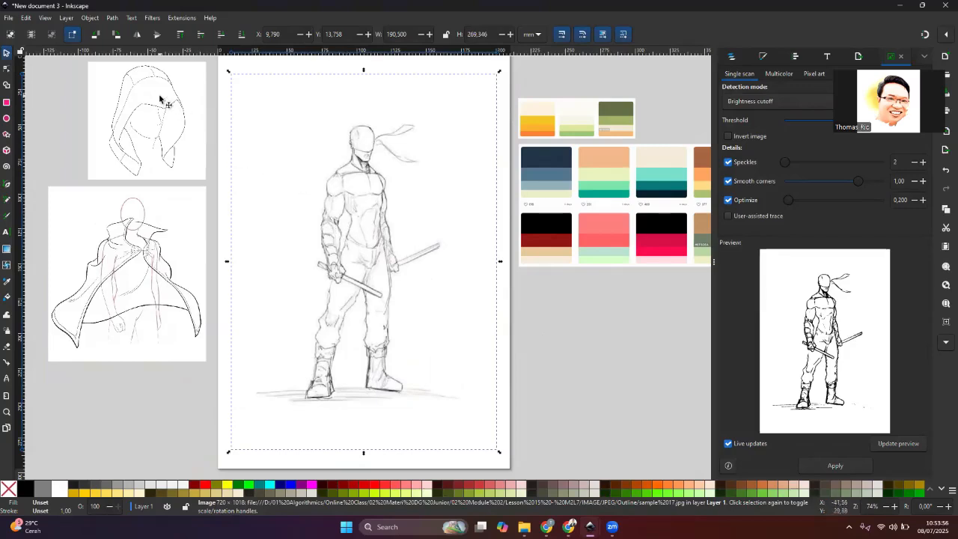
{"action": "left_click", "coordinate": [90, 18]}
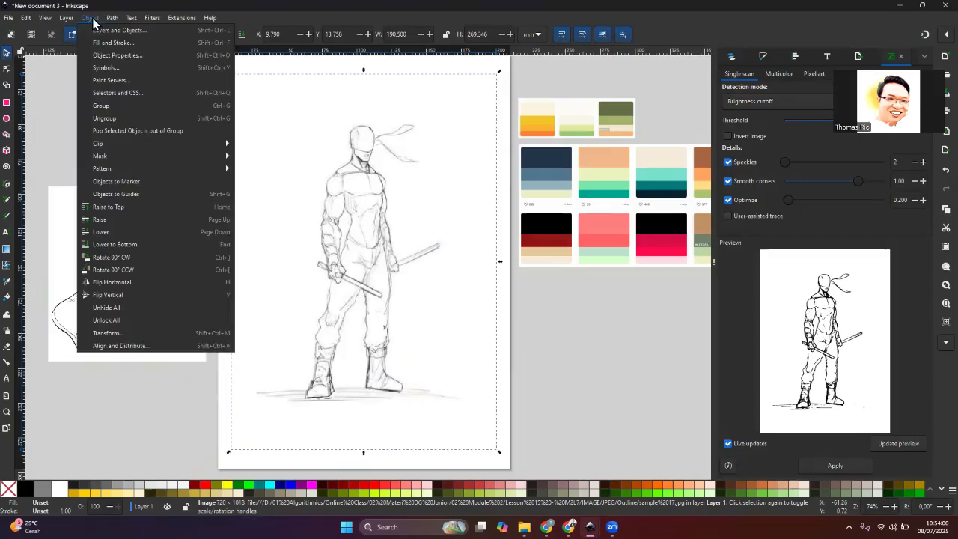
{"action": "mouse_move", "coordinate": [113, 23]}
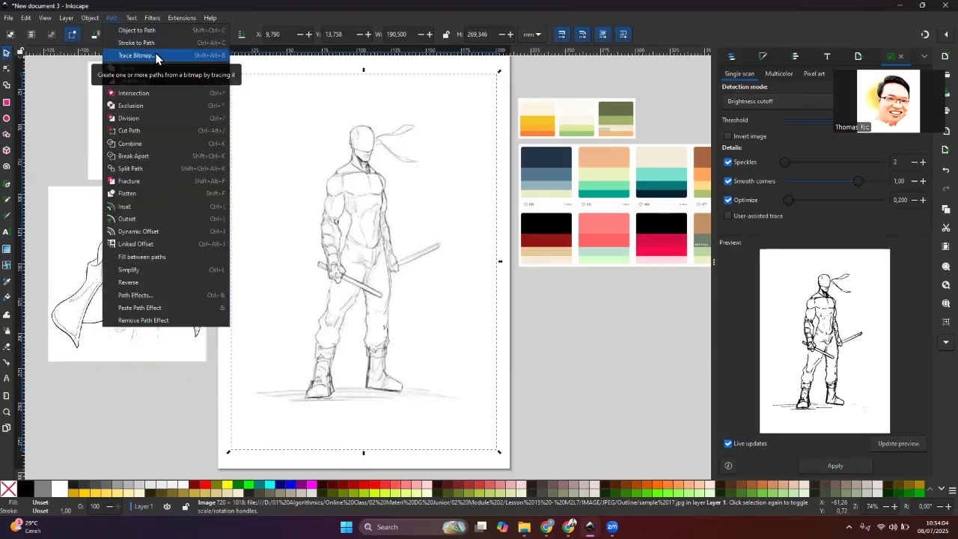
{"action": "left_click", "coordinate": [576, 342]}
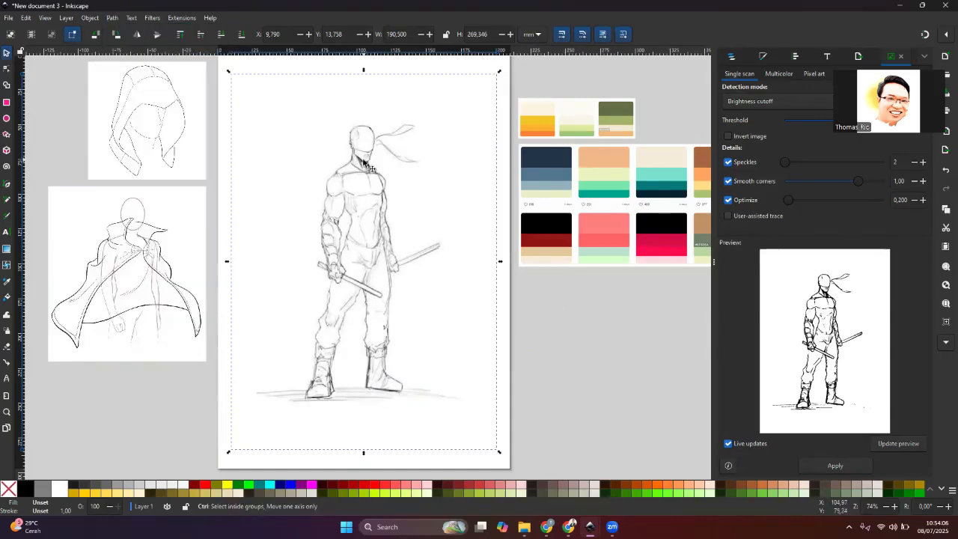
Step: Outline the standing fighter's head with the Pen tool, from the neck up around the head to the mask's lower edge
{"action": "scroll", "coordinate": [363, 160], "scroll_direction": "up", "scroll_amount": 2}
{"action": "scroll", "coordinate": [329, 158], "scroll_direction": "up", "scroll_amount": 1}
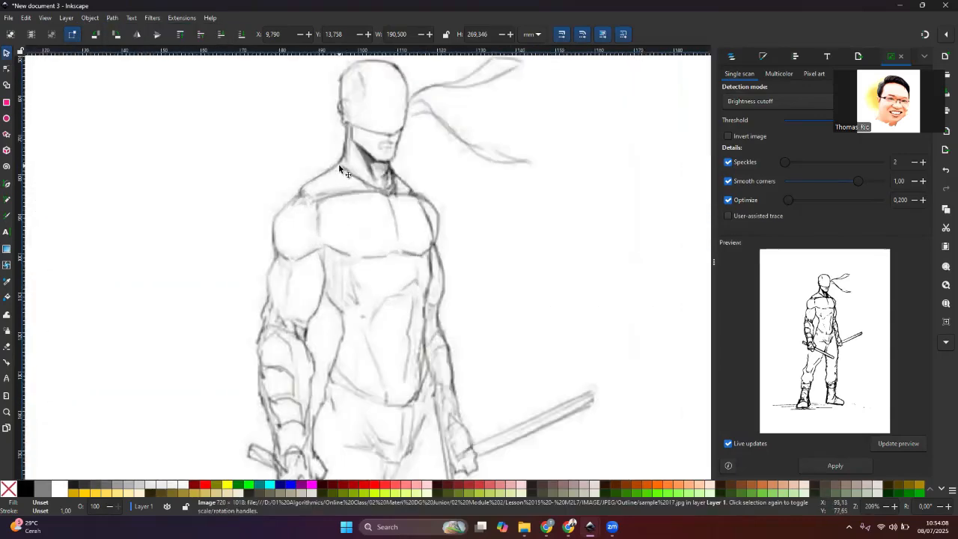
{"action": "scroll", "coordinate": [339, 163], "scroll_direction": "up", "scroll_amount": 1}
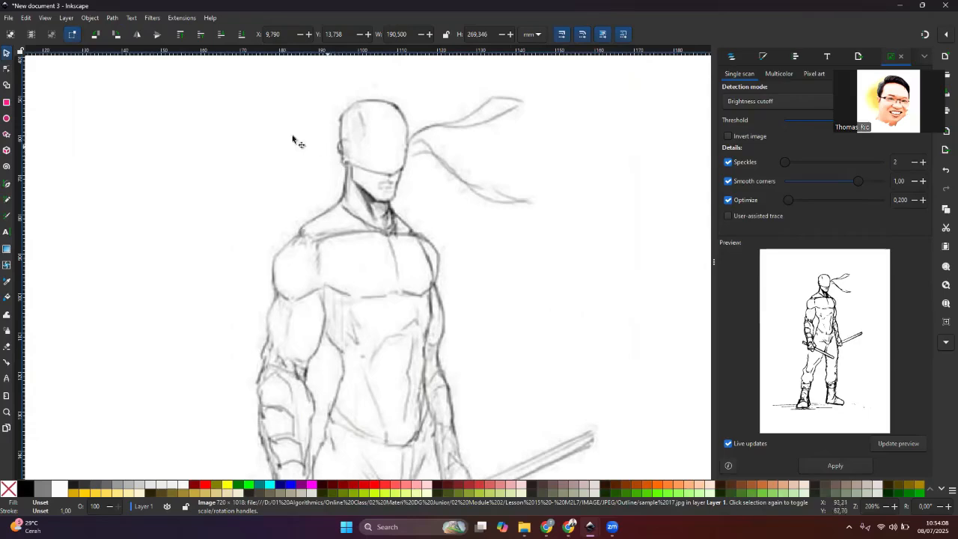
{"action": "left_click", "coordinate": [7, 184]}
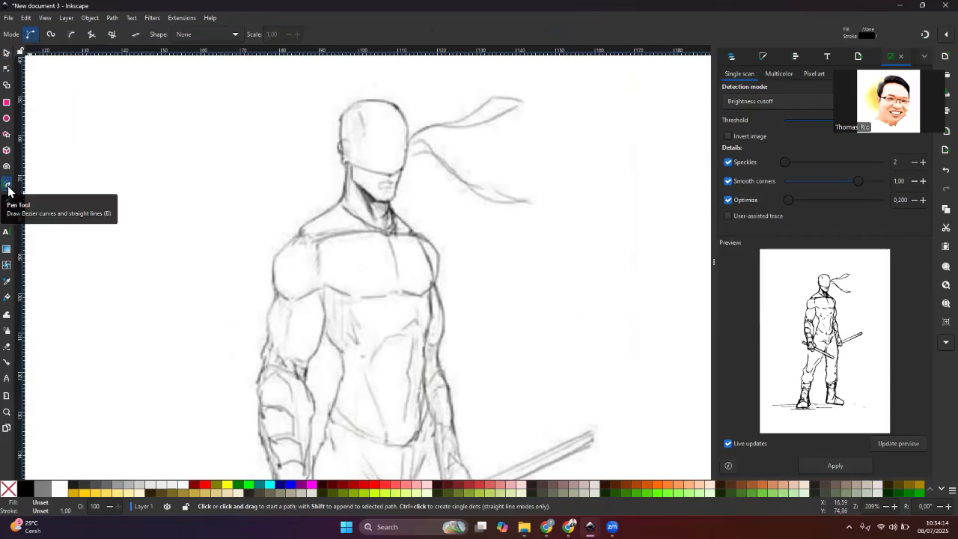
{"action": "left_click", "coordinate": [344, 201]}
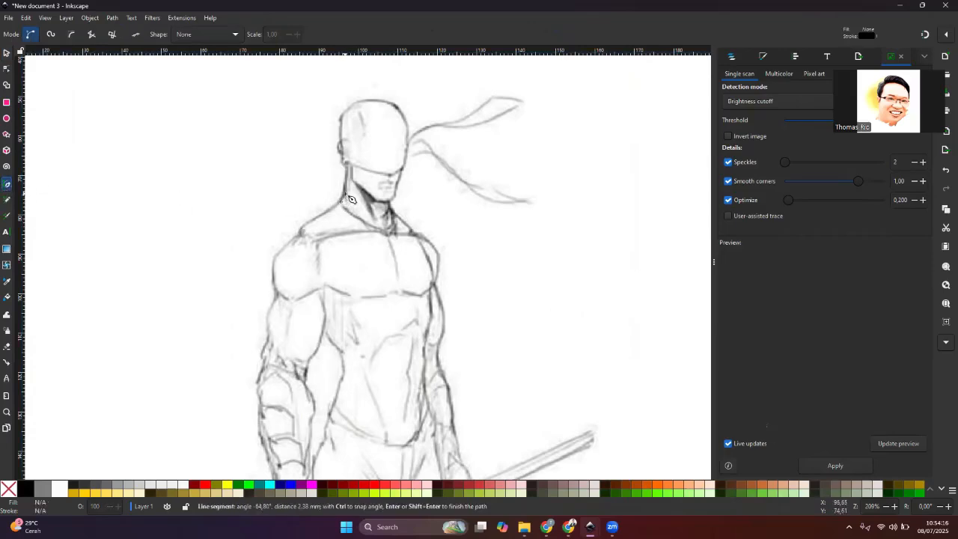
{"action": "left_click", "coordinate": [343, 153]}
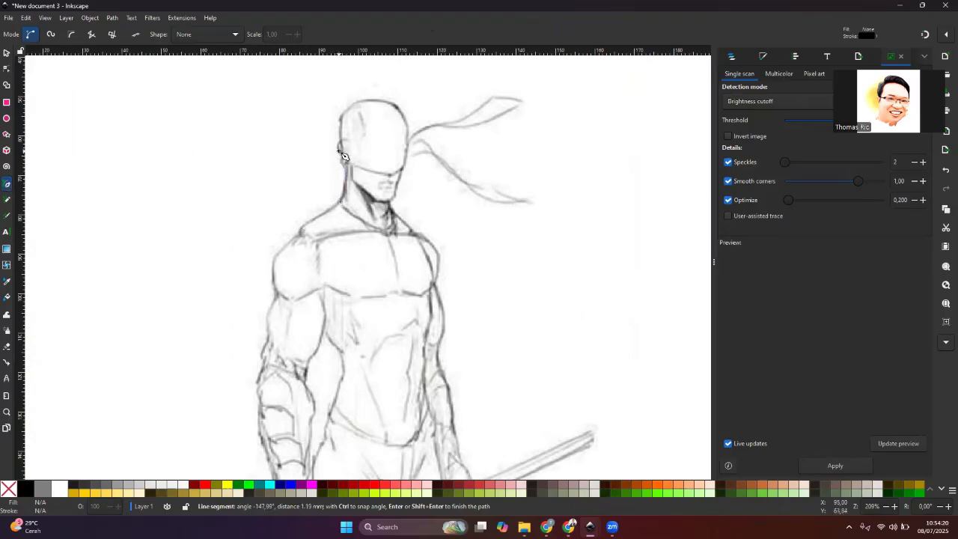
{"action": "left_click_drag", "start_coordinate": [343, 155], "coordinate": [341, 138]}
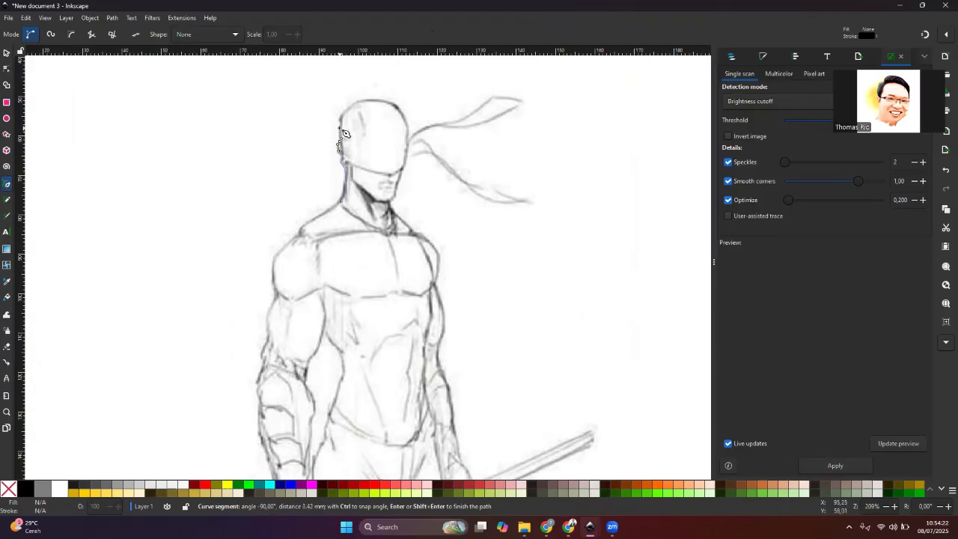
{"action": "left_click", "coordinate": [342, 118]}
{"action": "left_click_drag", "start_coordinate": [367, 99], "coordinate": [383, 98]}
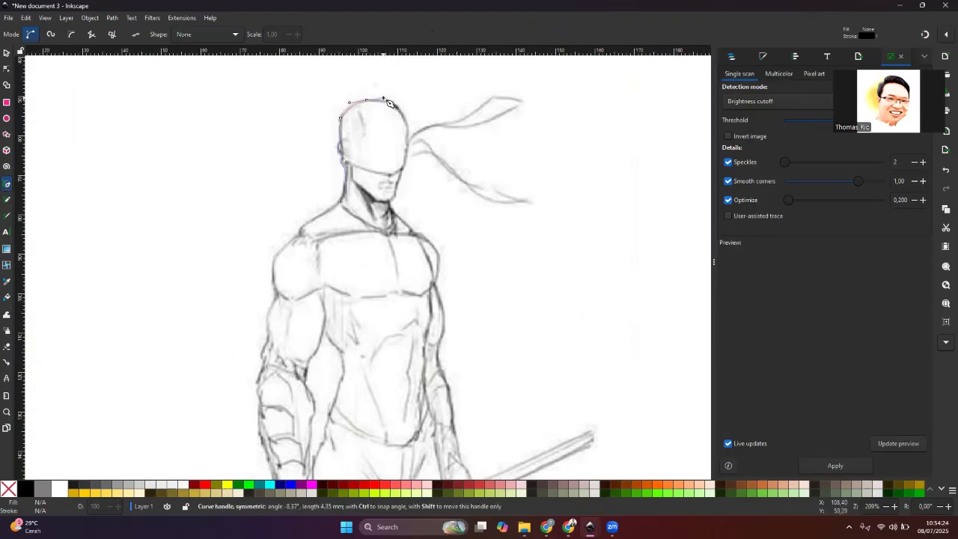
{"action": "left_click", "coordinate": [406, 118]}
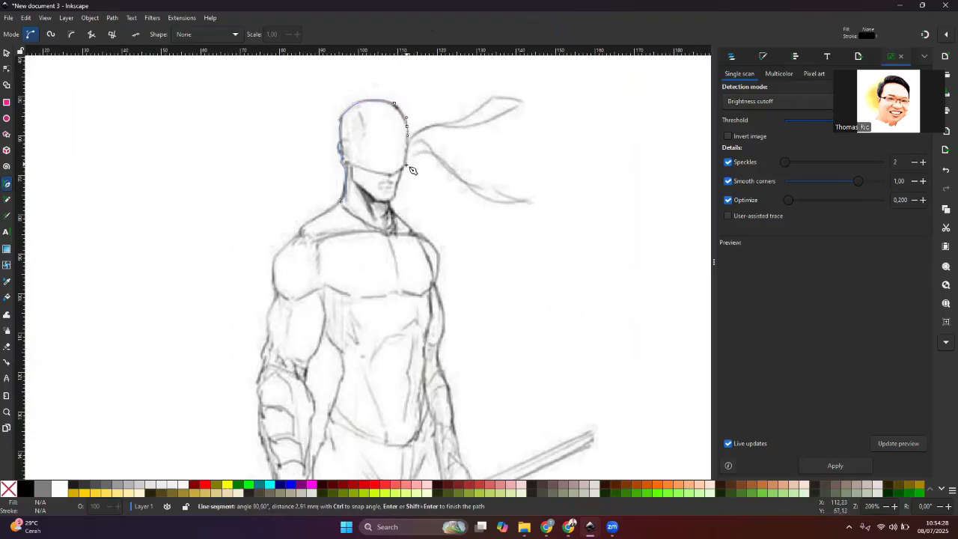
{"action": "left_click", "coordinate": [405, 164]}
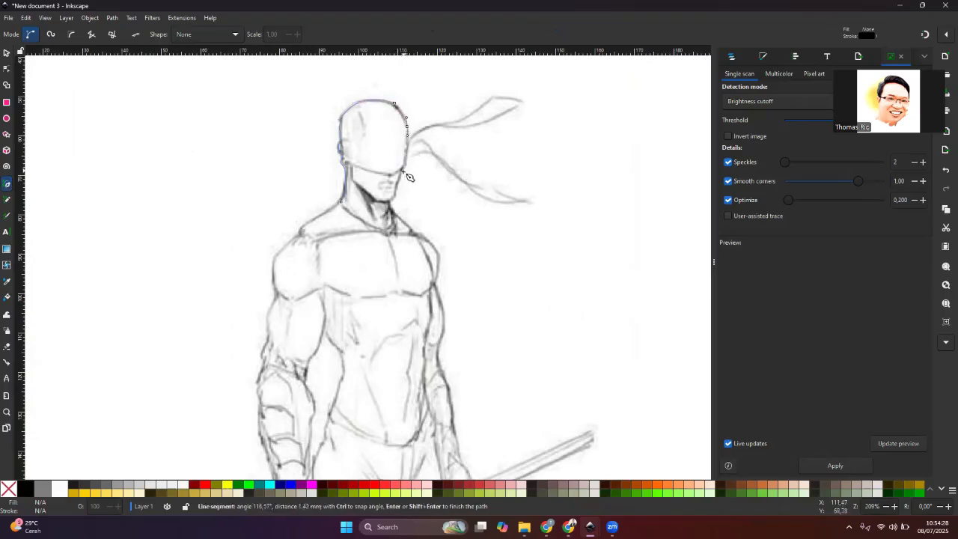
Step: Continue the Pen path along the mask's lower edge, jaw and neck, and close it at the starting point
{"action": "left_click", "coordinate": [351, 166]}
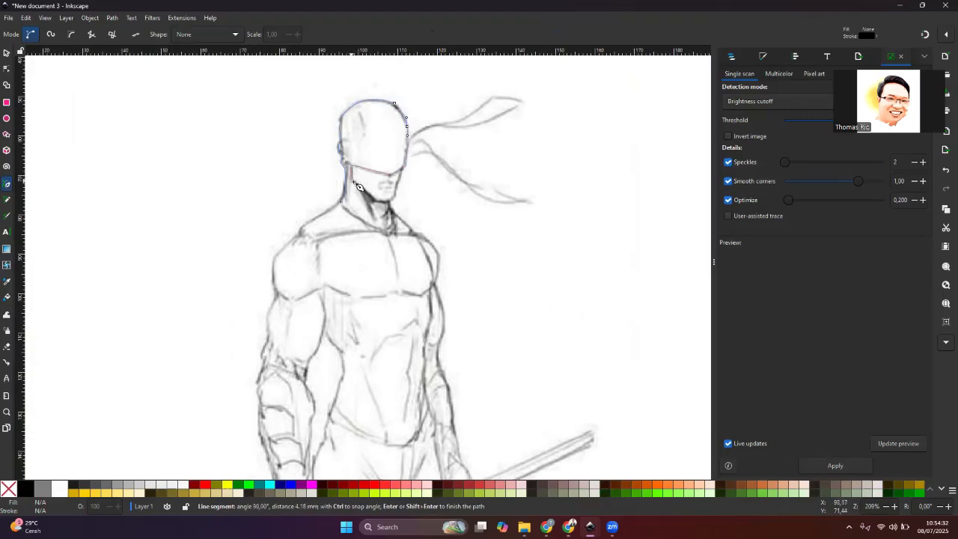
{"action": "left_click", "coordinate": [353, 182]}
{"action": "left_click", "coordinate": [373, 197]}
{"action": "left_click", "coordinate": [388, 201]}
{"action": "left_click_drag", "start_coordinate": [386, 231], "coordinate": [340, 198]}
{"action": "left_click", "coordinate": [351, 213]}
Step: Move the hand-drawn head outline onto the blank area beside the sketch and delete it
{"action": "left_click", "coordinate": [7, 53]}
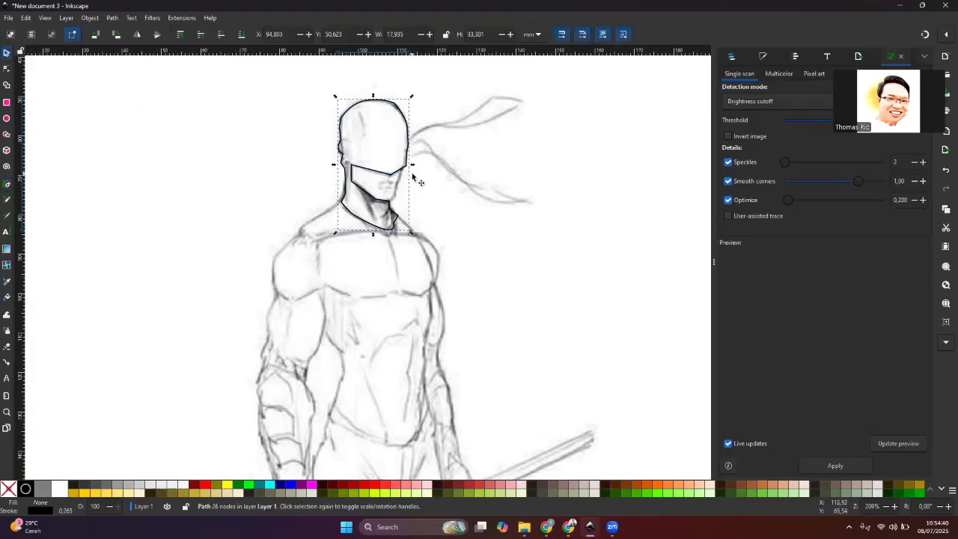
{"action": "left_click_drag", "start_coordinate": [406, 168], "coordinate": [266, 166]}
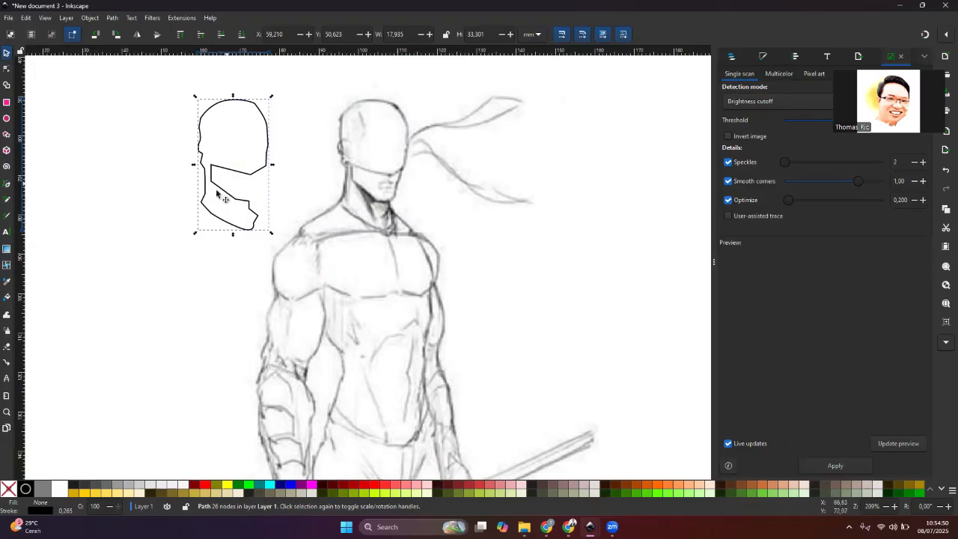
{"action": "left_click", "coordinate": [8, 186]}
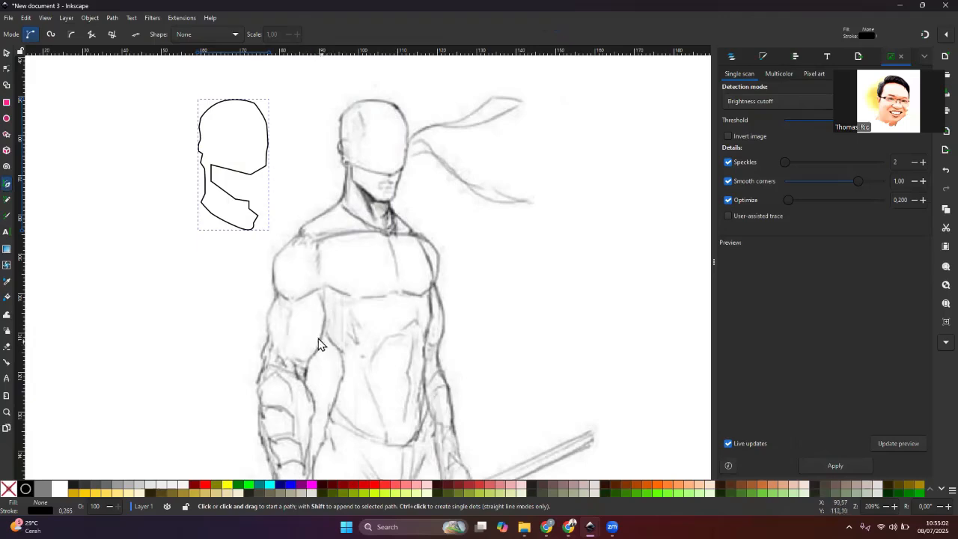
{"action": "left_click", "coordinate": [6, 55]}
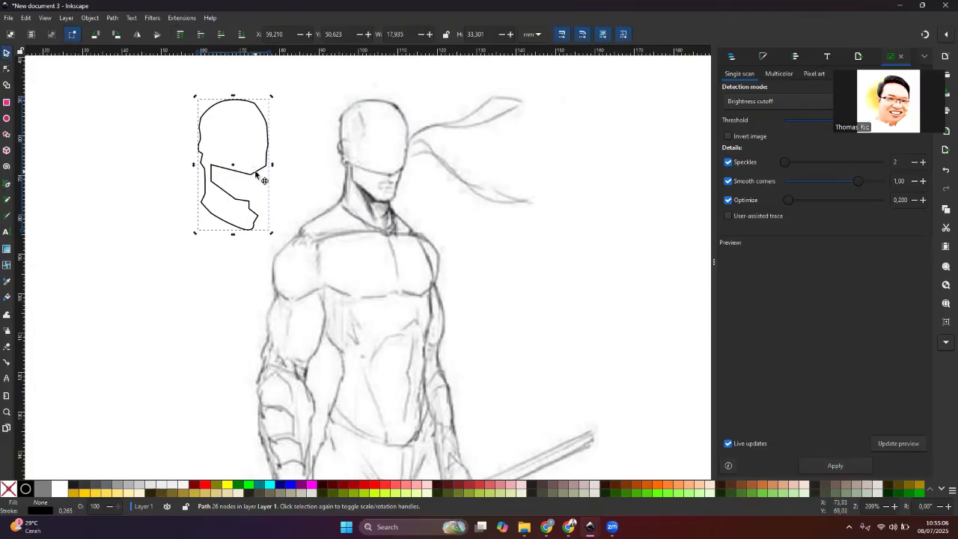
{"action": "key", "text": "Delete"}
Step: Trace the standing fighter sketch with Trace Bitmap as a single scan, using Brightness cutoff with a threshold of 0,872
{"action": "left_click", "coordinate": [386, 126]}
{"action": "scroll", "coordinate": [415, 186], "scroll_direction": "down", "scroll_amount": 2}
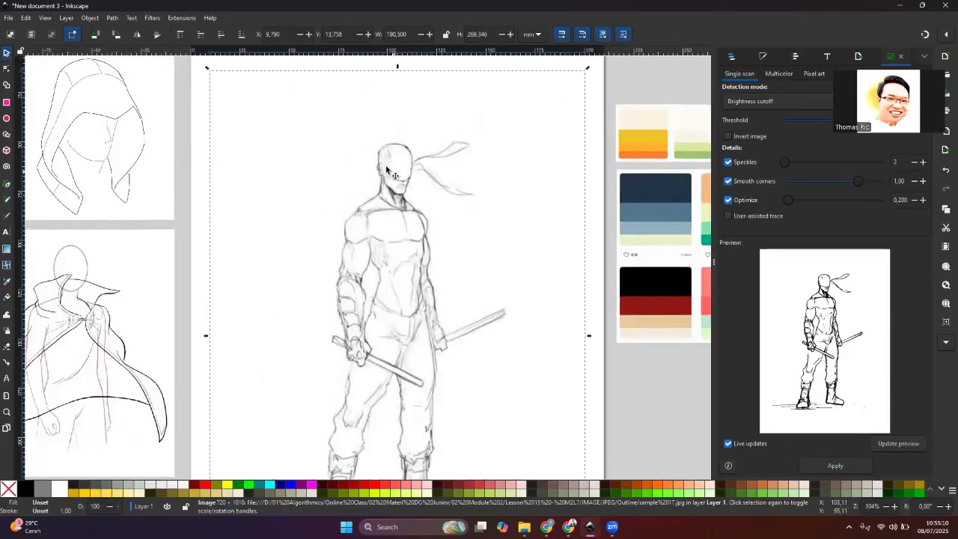
{"action": "left_click", "coordinate": [113, 18]}
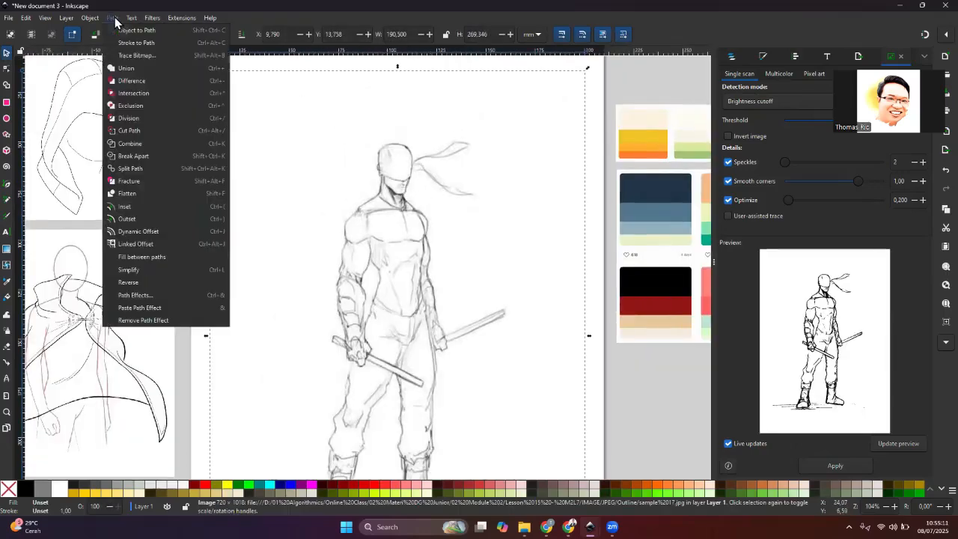
{"action": "left_click", "coordinate": [142, 54]}
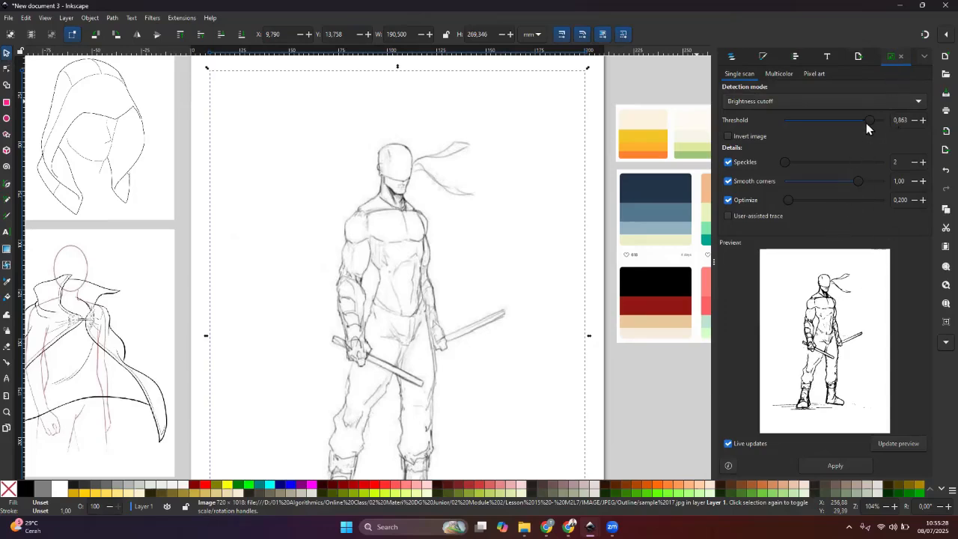
{"action": "mouse_move", "coordinate": [867, 121]}
{"action": "left_mouse_down"}
{"action": "mouse_move", "coordinate": [826, 122]}
{"action": "mouse_move", "coordinate": [868, 124]}
{"action": "left_mouse_up"}
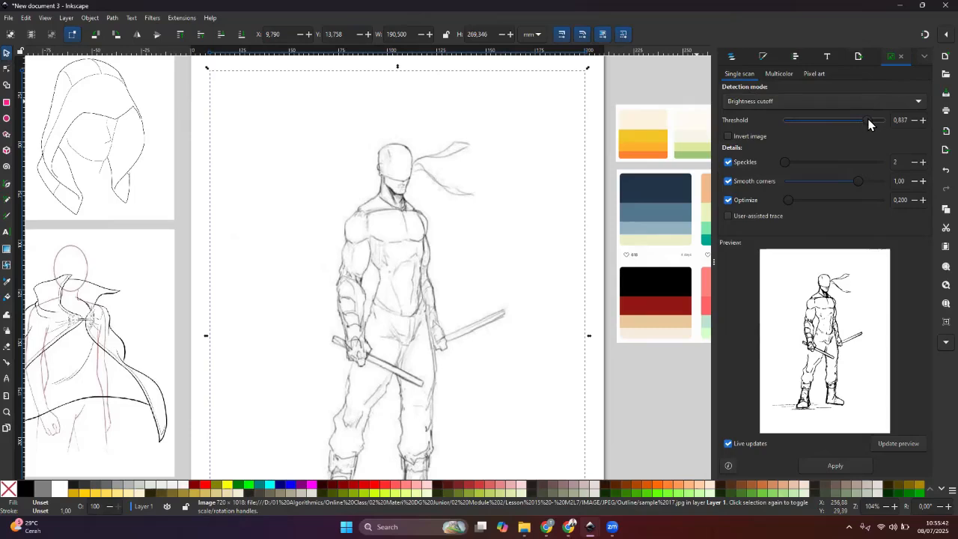
{"action": "left_click_drag", "start_coordinate": [868, 124], "coordinate": [872, 124]}
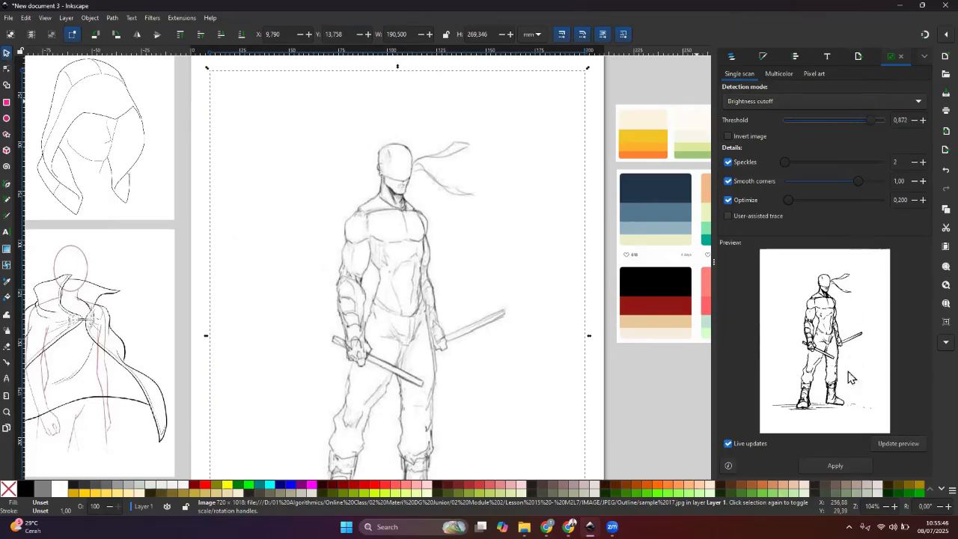
{"action": "left_click", "coordinate": [834, 464]}
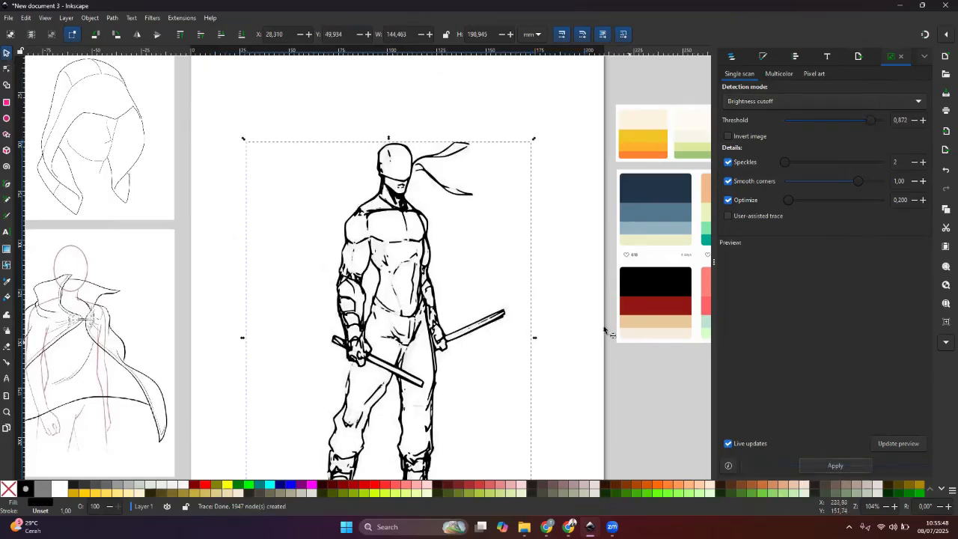
Step: Separate the traced fighter from its original sketch by moving the sketch off the page and placing the trace back on it
{"action": "mouse_move", "coordinate": [432, 245]}
{"action": "left_mouse_down"}
{"action": "mouse_move", "coordinate": [538, 233]}
{"action": "mouse_move", "coordinate": [554, 243]}
{"action": "left_mouse_up"}
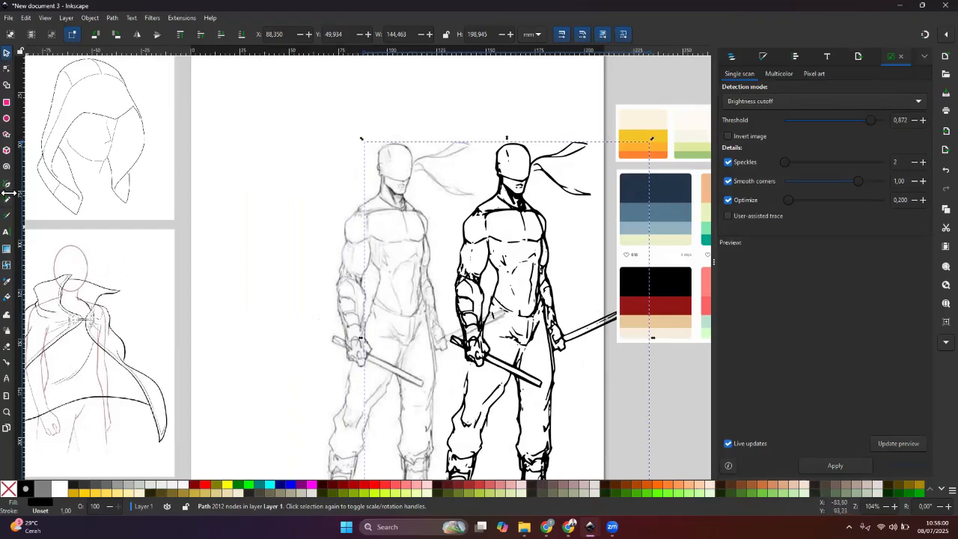
{"action": "mouse_move", "coordinate": [364, 327]}
{"action": "left_mouse_down"}
{"action": "mouse_move", "coordinate": [682, 321]}
{"action": "mouse_move", "coordinate": [661, 359]}
{"action": "mouse_move", "coordinate": [689, 367]}
{"action": "mouse_move", "coordinate": [385, 328]}
{"action": "mouse_move", "coordinate": [531, 352]}
{"action": "mouse_move", "coordinate": [657, 352]}
{"action": "left_mouse_up"}
{"action": "left_click", "coordinate": [354, 375]}
{"action": "key", "text": "space"}
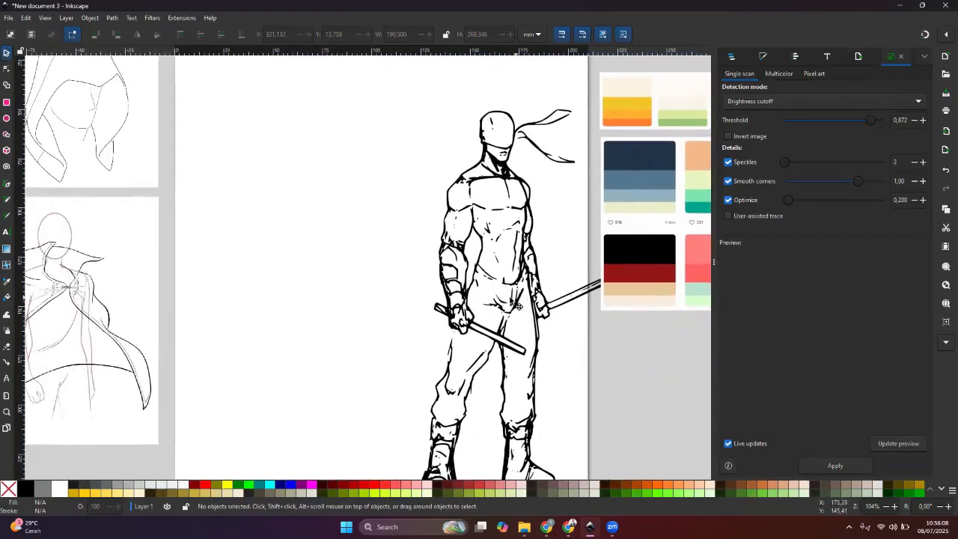
{"action": "mouse_move", "coordinate": [516, 305]}
{"action": "left_mouse_down"}
{"action": "mouse_move", "coordinate": [412, 300]}
{"action": "mouse_move", "coordinate": [469, 296]}
{"action": "mouse_move", "coordinate": [441, 299]}
{"action": "left_mouse_up"}
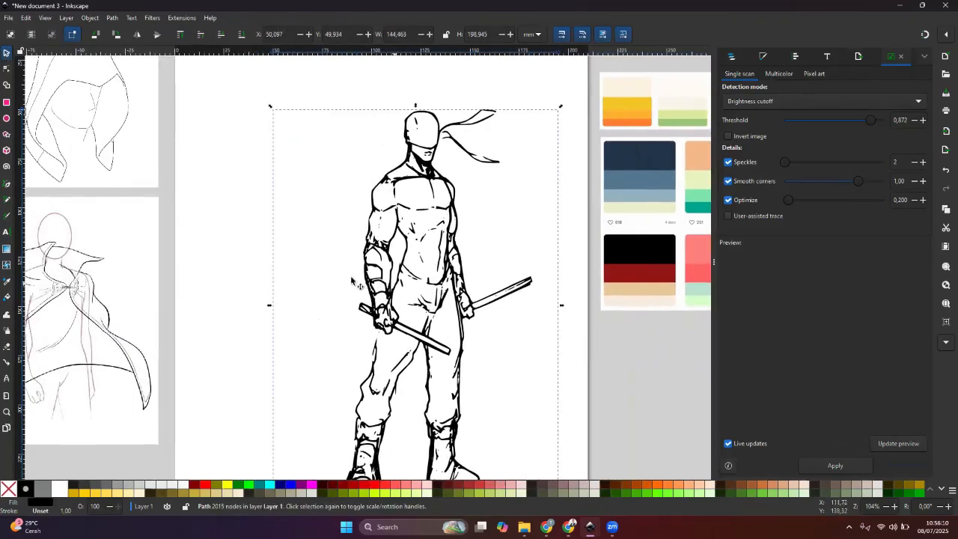
Step: Trace the cape image as a single scan, using Brightness cutoff with a threshold of 0,806
{"action": "key", "text": "space"}
{"action": "left_click", "coordinate": [203, 290]}
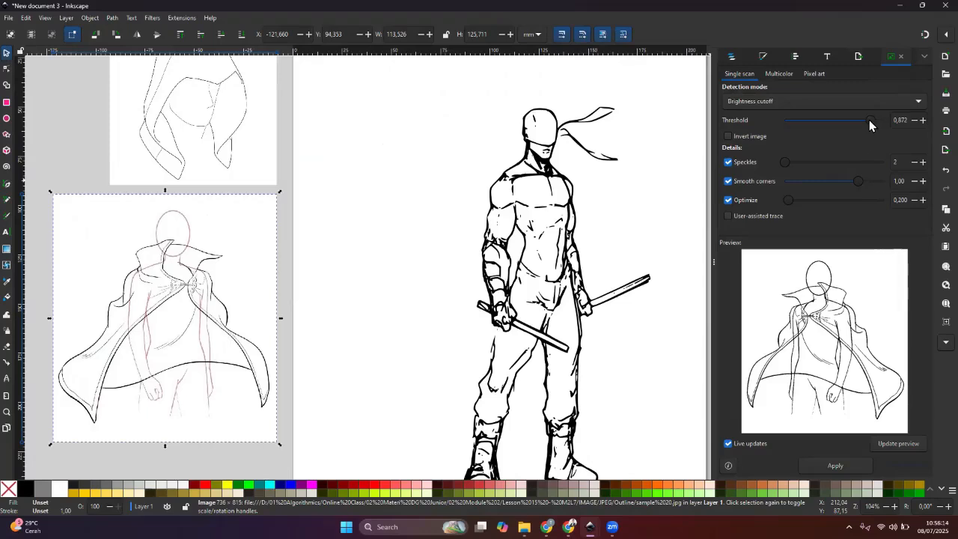
{"action": "mouse_move", "coordinate": [869, 120]}
{"action": "left_mouse_down"}
{"action": "mouse_move", "coordinate": [855, 119]}
{"action": "mouse_move", "coordinate": [862, 119]}
{"action": "left_mouse_up"}
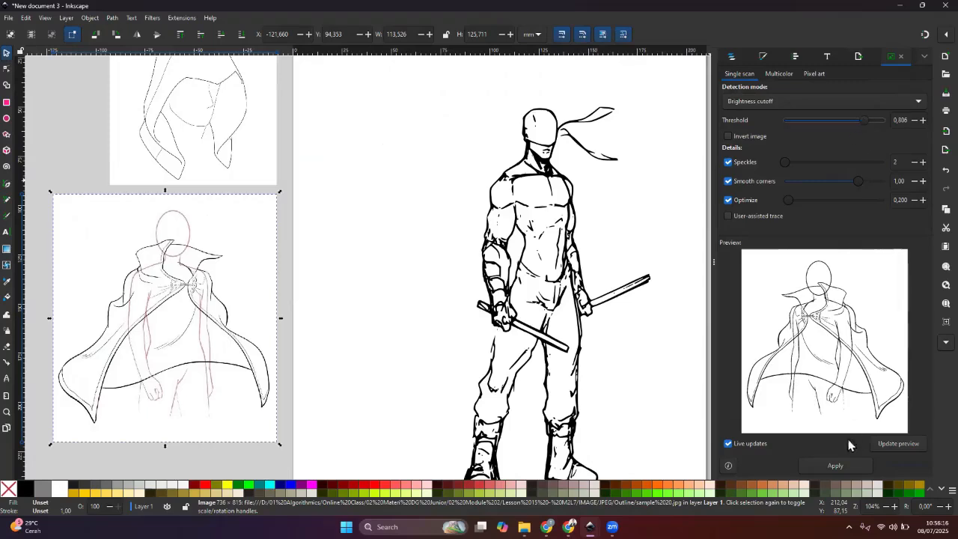
{"action": "left_click", "coordinate": [839, 465]}
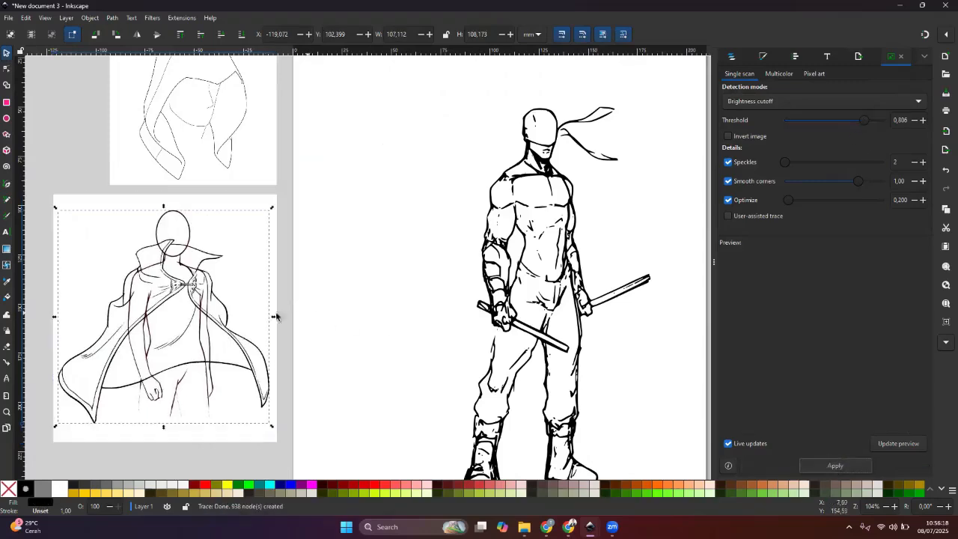
Step: Place the traced cape beside the traced fighter and move the original cape image farther away from the page
{"action": "mouse_move", "coordinate": [210, 317]}
{"action": "left_mouse_down"}
{"action": "mouse_move", "coordinate": [494, 233]}
{"action": "mouse_move", "coordinate": [583, 231]}
{"action": "mouse_move", "coordinate": [577, 220]}
{"action": "mouse_move", "coordinate": [409, 244]}
{"action": "mouse_move", "coordinate": [380, 364]}
{"action": "left_mouse_up"}
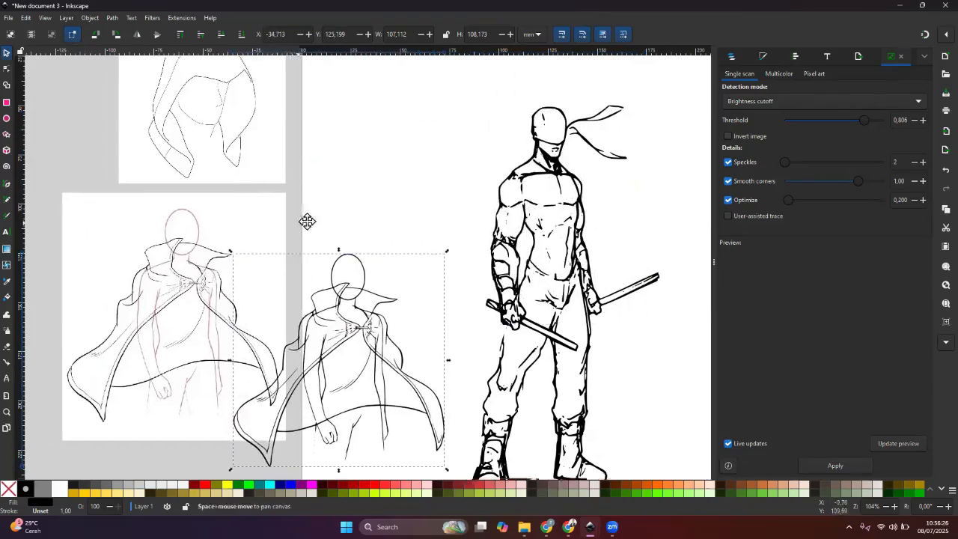
{"action": "scroll", "coordinate": [300, 225], "scroll_direction": "left", "scroll_amount": 5}
{"action": "left_click_drag", "start_coordinate": [409, 228], "coordinate": [257, 228]}
Step: Trace the hood image with Trace Bitmap as a single scan, using Brightness cutoff with a threshold of 0,944
{"action": "left_click", "coordinate": [383, 153]}
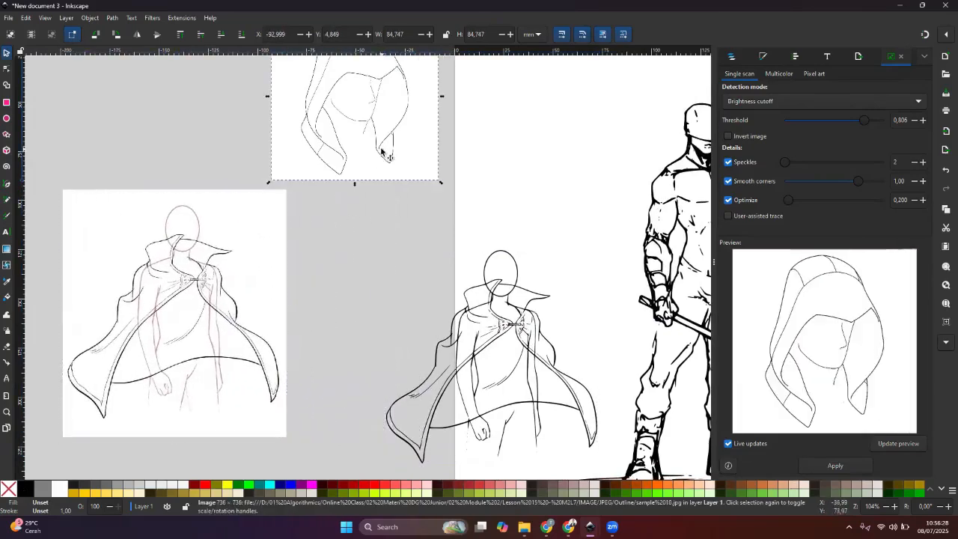
{"action": "key", "text": "space"}
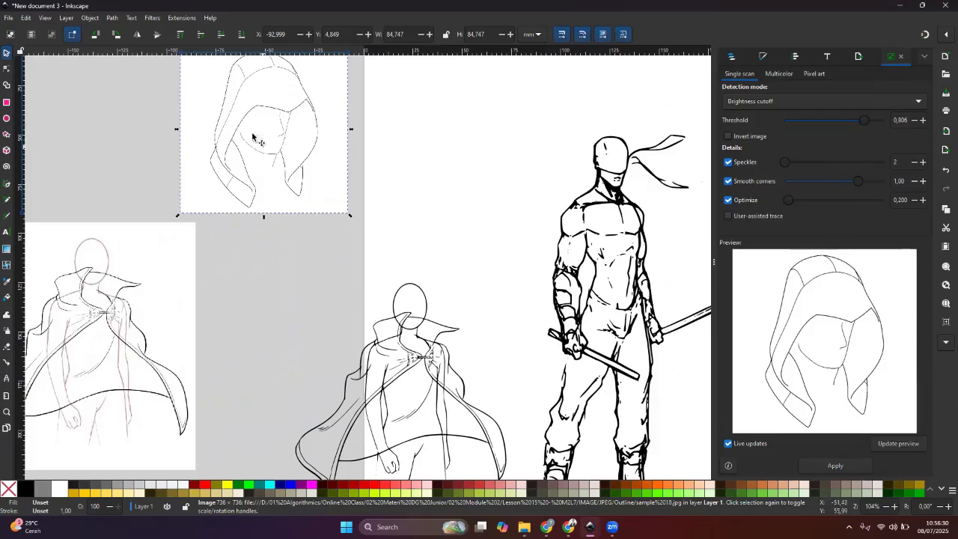
{"action": "left_click", "coordinate": [112, 18]}
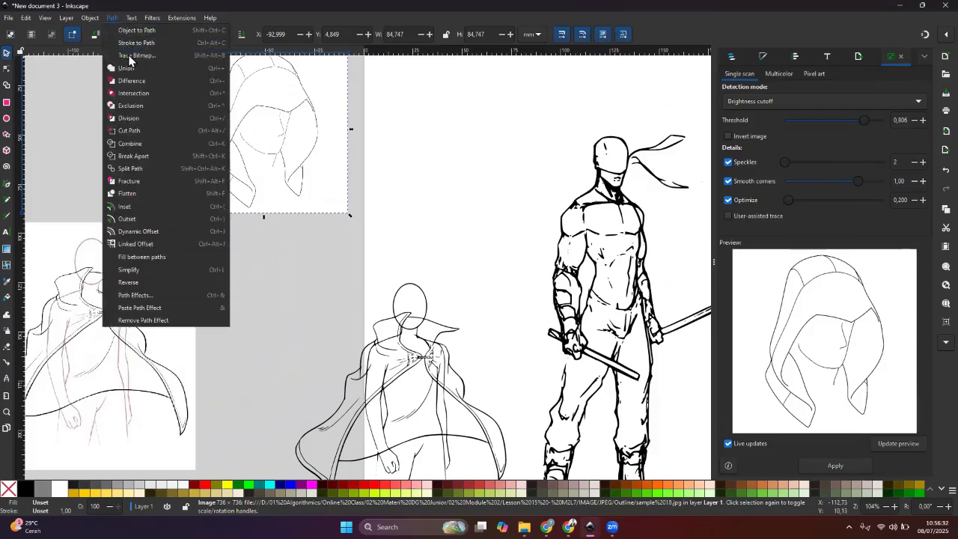
{"action": "left_click", "coordinate": [131, 56]}
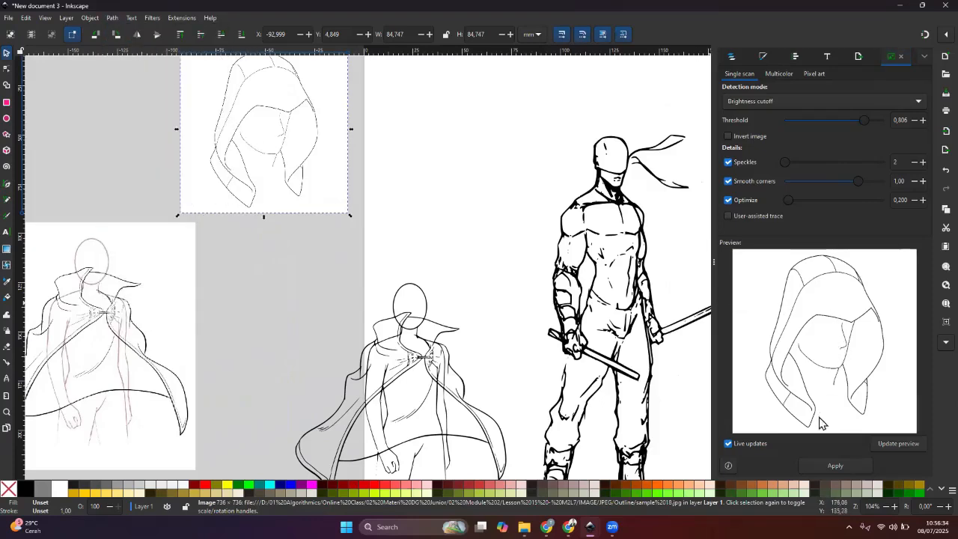
{"action": "mouse_move", "coordinate": [865, 121]}
{"action": "left_mouse_down"}
{"action": "mouse_move", "coordinate": [887, 120]}
{"action": "mouse_move", "coordinate": [878, 121]}
{"action": "left_mouse_up"}
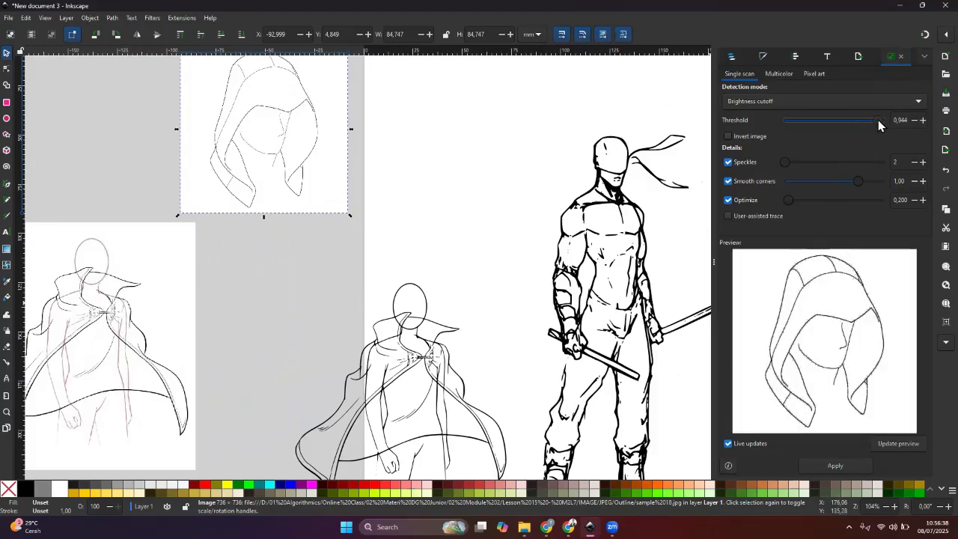
{"action": "left_click", "coordinate": [826, 463]}
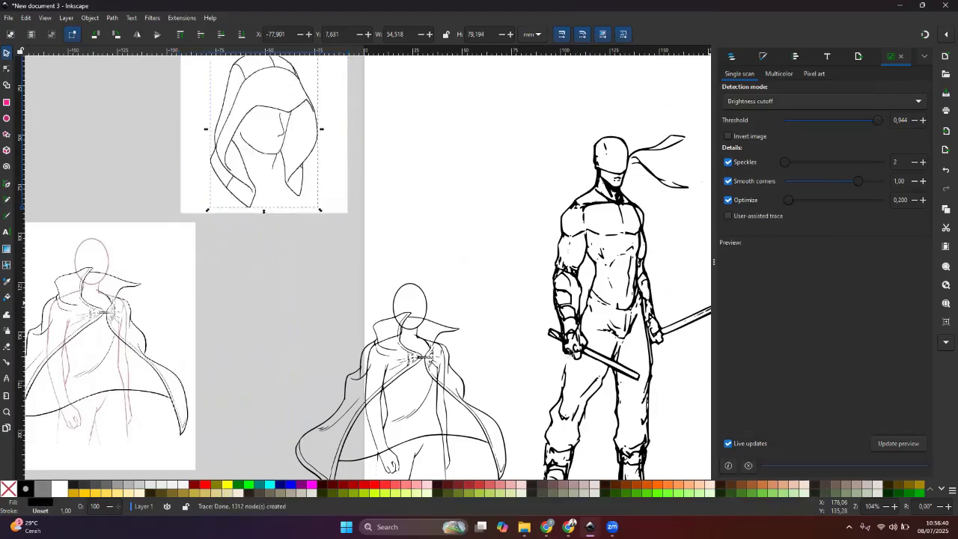
Step: Move the original hood image farther off the page and place its trace on the page above the traced cape
{"action": "left_click_drag", "start_coordinate": [340, 185], "coordinate": [163, 180]}
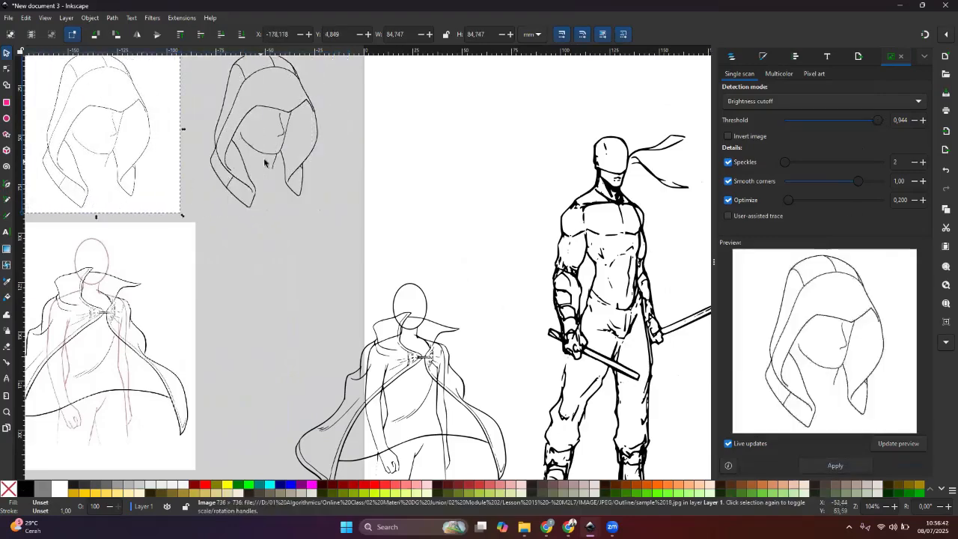
{"action": "mouse_move", "coordinate": [291, 164]}
{"action": "left_mouse_down"}
{"action": "mouse_move", "coordinate": [552, 209]}
{"action": "mouse_move", "coordinate": [477, 206]}
{"action": "left_mouse_up"}
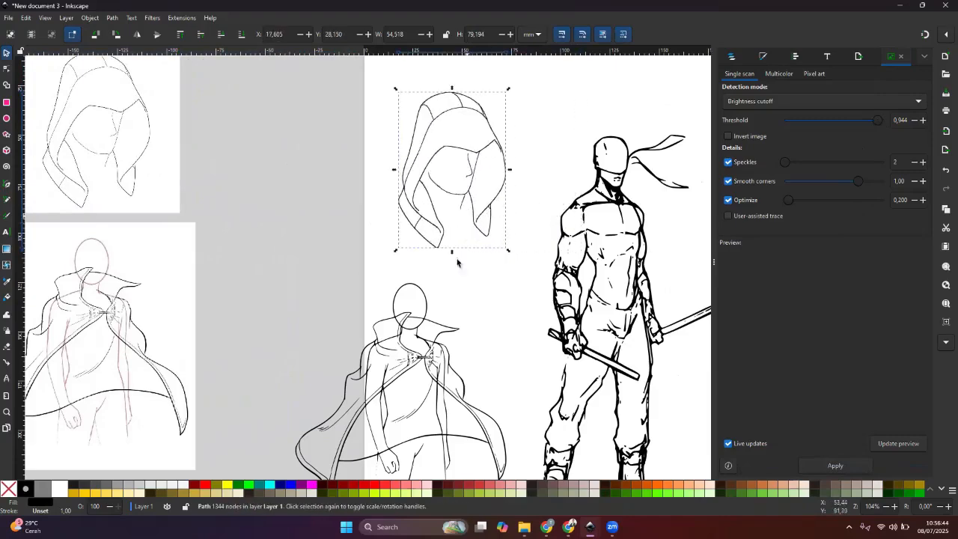
Step: Move the traced cape and the traced hood farther away from the traced fighter, partly off the page
{"action": "left_click_drag", "start_coordinate": [440, 329], "coordinate": [372, 296]}
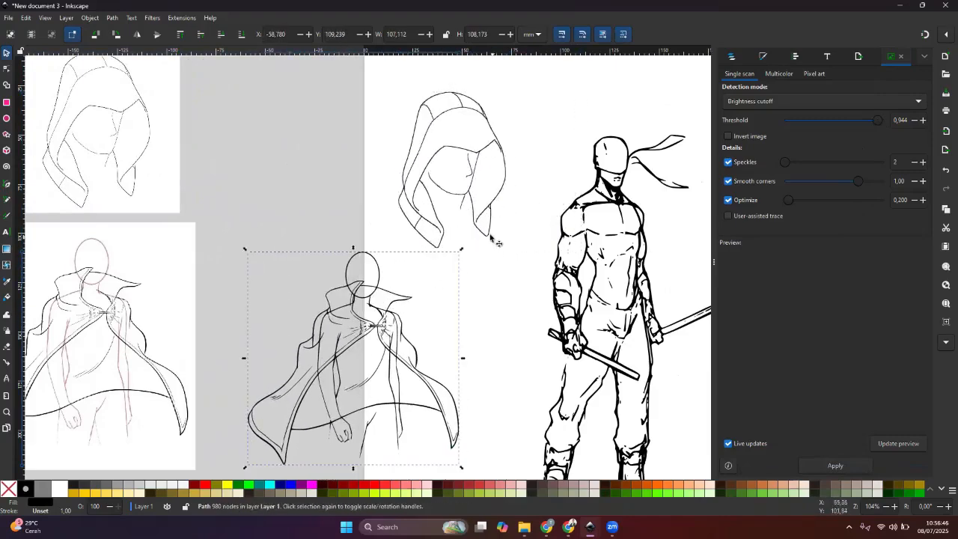
{"action": "left_click_drag", "start_coordinate": [490, 240], "coordinate": [422, 226]}
{"action": "left_click", "coordinate": [487, 256]}
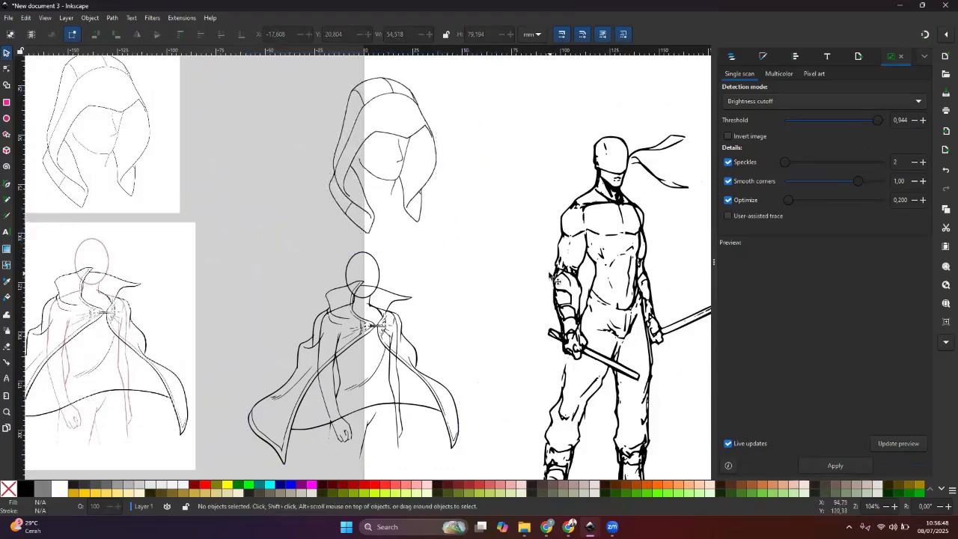
{"action": "scroll", "coordinate": [479, 224], "scroll_direction": "down", "scroll_amount": 3}
{"action": "scroll", "coordinate": [464, 180], "scroll_direction": "down", "scroll_amount": 4}
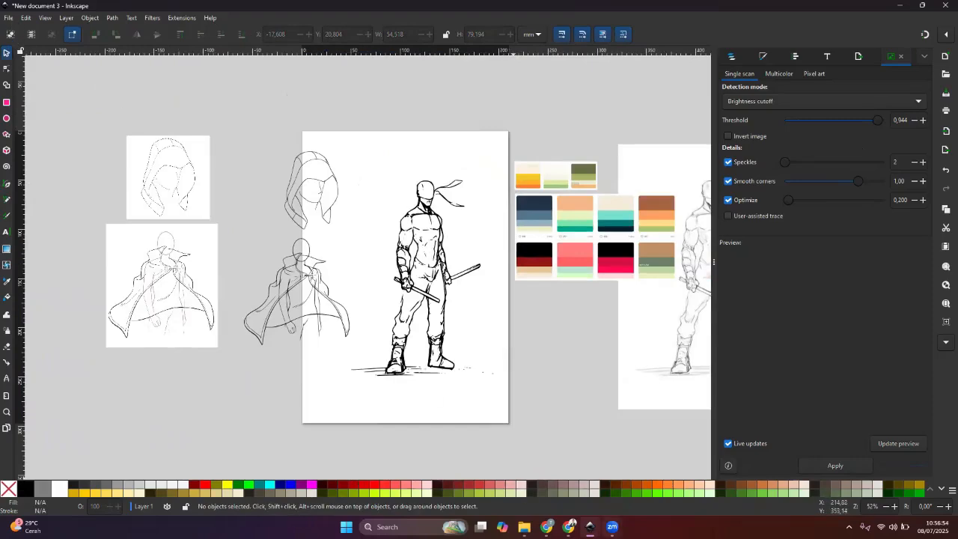
Step: Examine the page layout of the finished Roblox Hero.svg presentation and return to New document 3
{"action": "mouse_move", "coordinate": [590, 526]}
{"action": "left_click", "coordinate": [502, 450]}
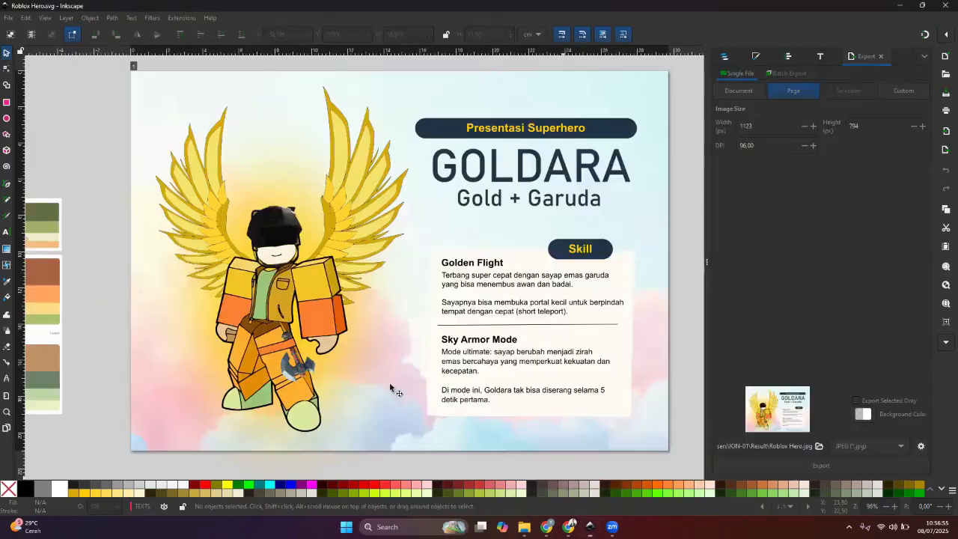
{"action": "left_click", "coordinate": [492, 299]}
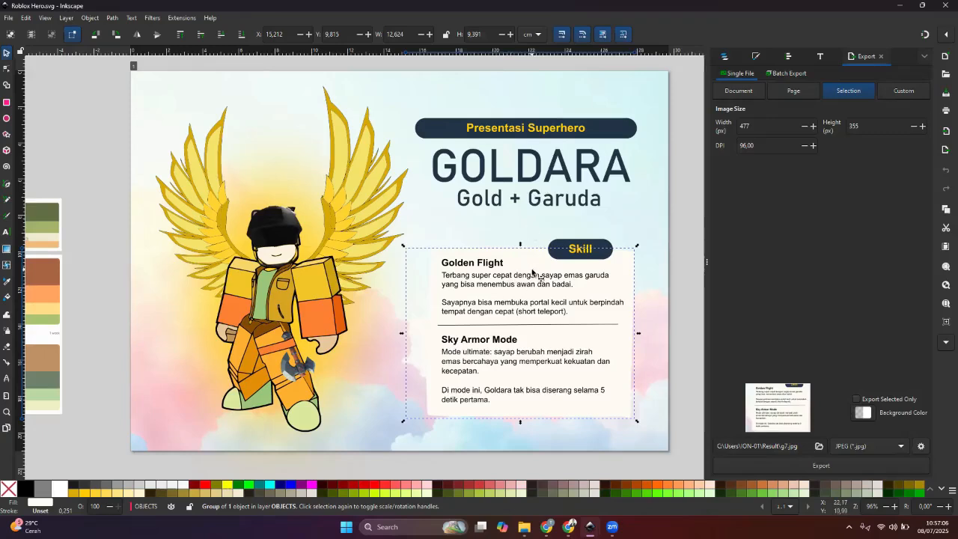
{"action": "mouse_move", "coordinate": [587, 524]}
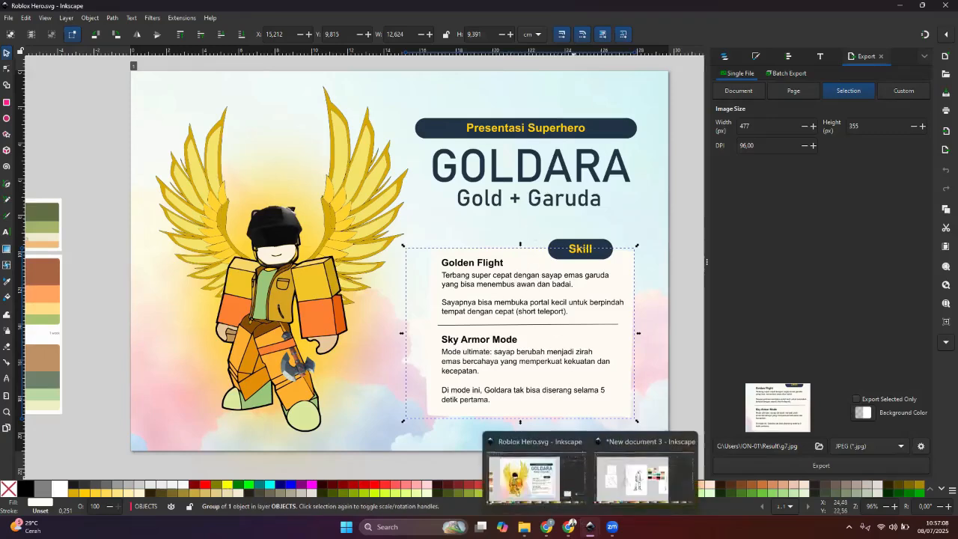
{"action": "left_click", "coordinate": [650, 479]}
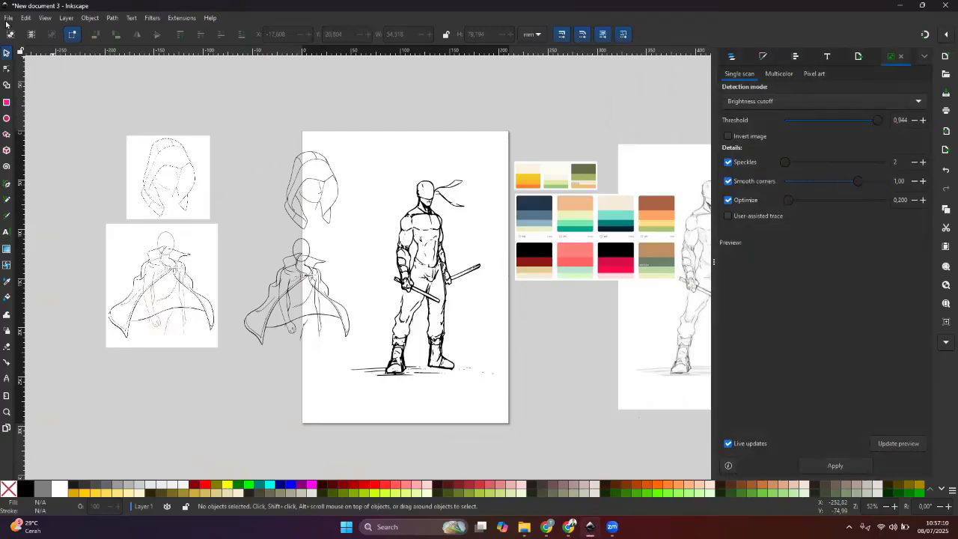
Step: Set the document page to A4 format in landscape orientation, 297 × 210 mm
{"action": "left_click", "coordinate": [8, 18]}
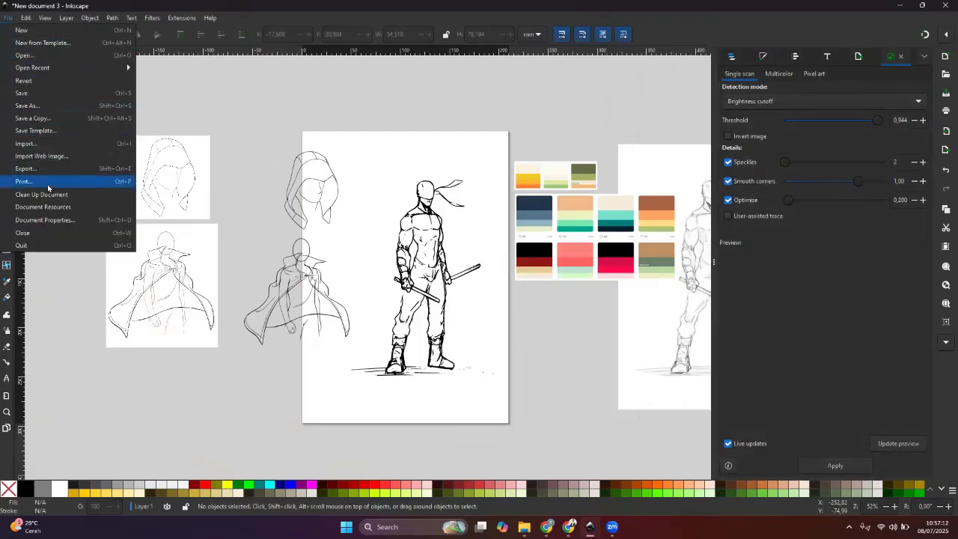
{"action": "left_click", "coordinate": [79, 219]}
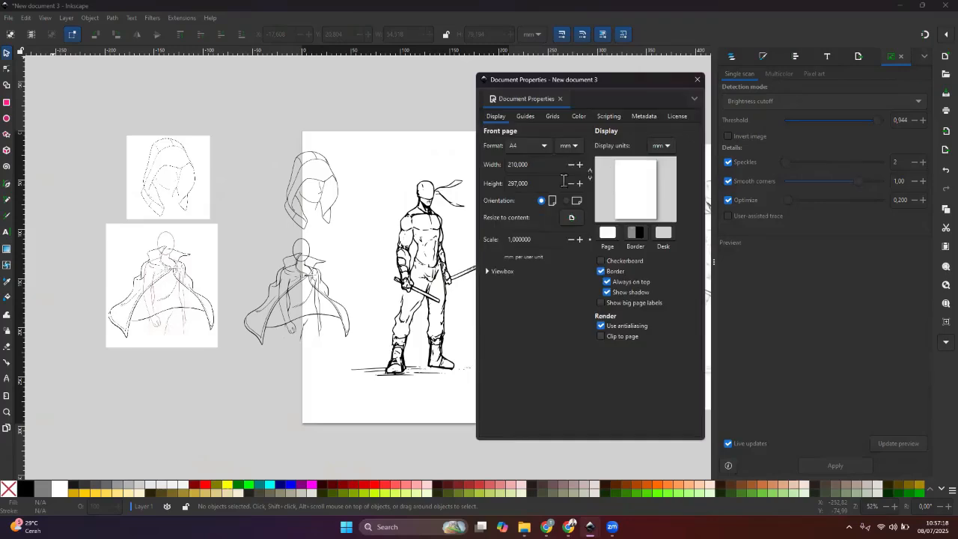
{"action": "left_click", "coordinate": [532, 151]}
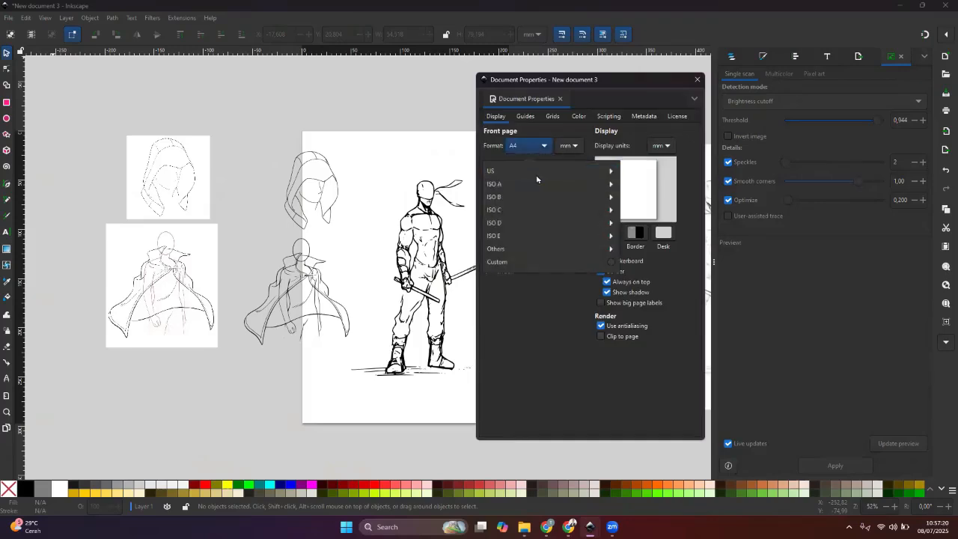
{"action": "left_click", "coordinate": [531, 185]}
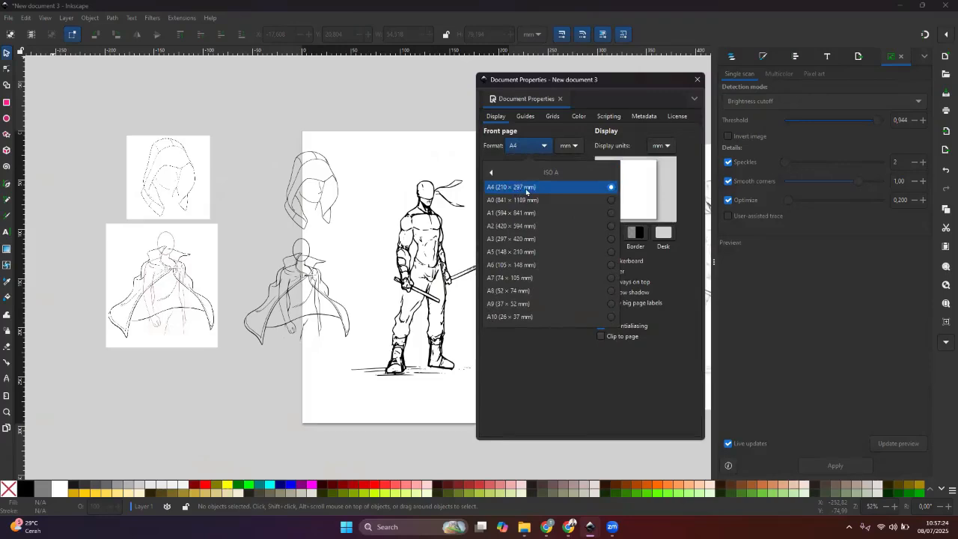
{"action": "left_click", "coordinate": [526, 187]}
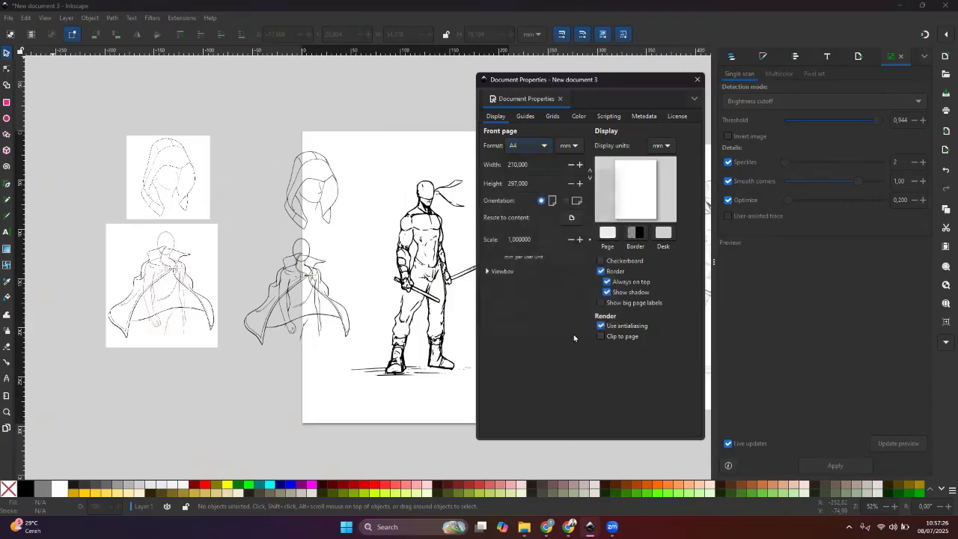
{"action": "left_click", "coordinate": [577, 202]}
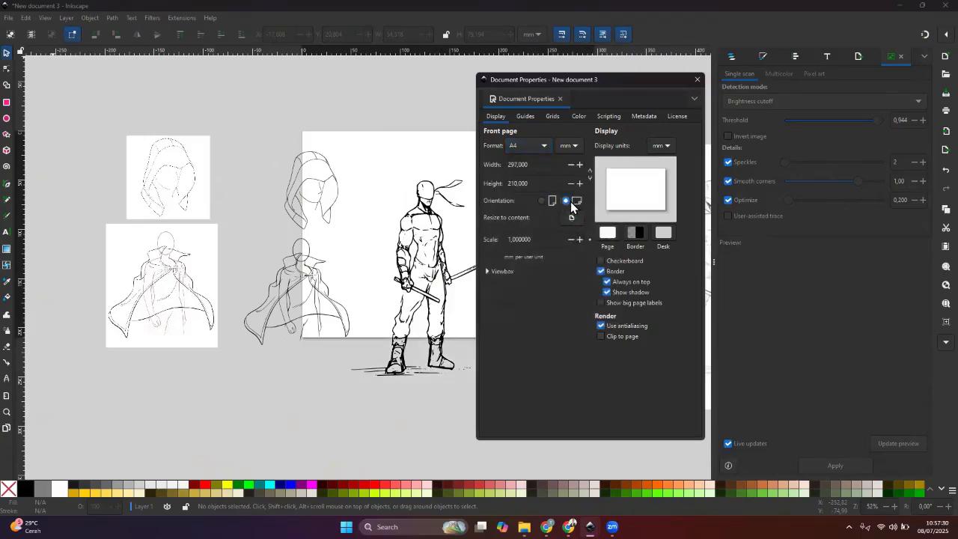
{"action": "left_click_drag", "start_coordinate": [651, 83], "coordinate": [783, 101]}
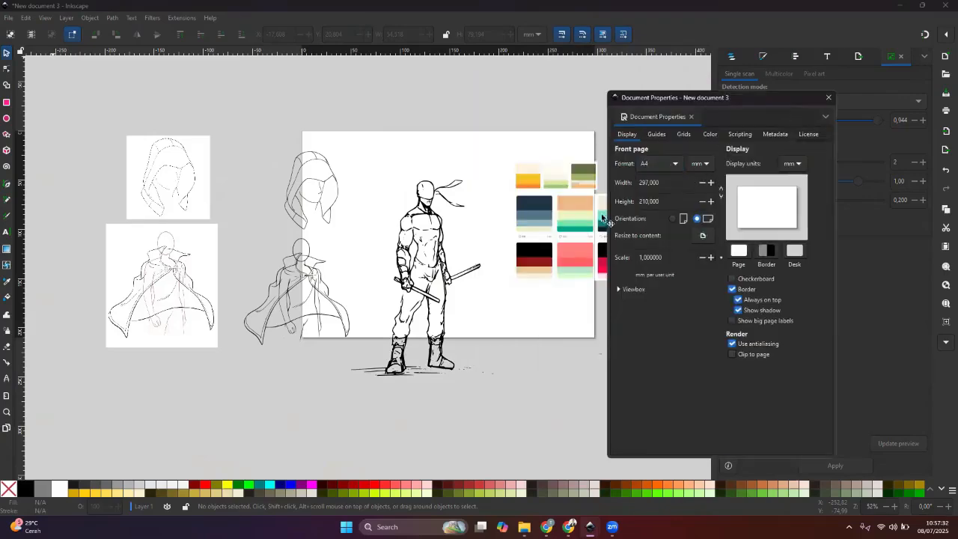
{"action": "left_click", "coordinate": [826, 98]}
Step: Try tracing the fighter image again as a single scan, using Brightness cutoff with a threshold of 0,755
{"action": "left_click", "coordinate": [457, 278]}
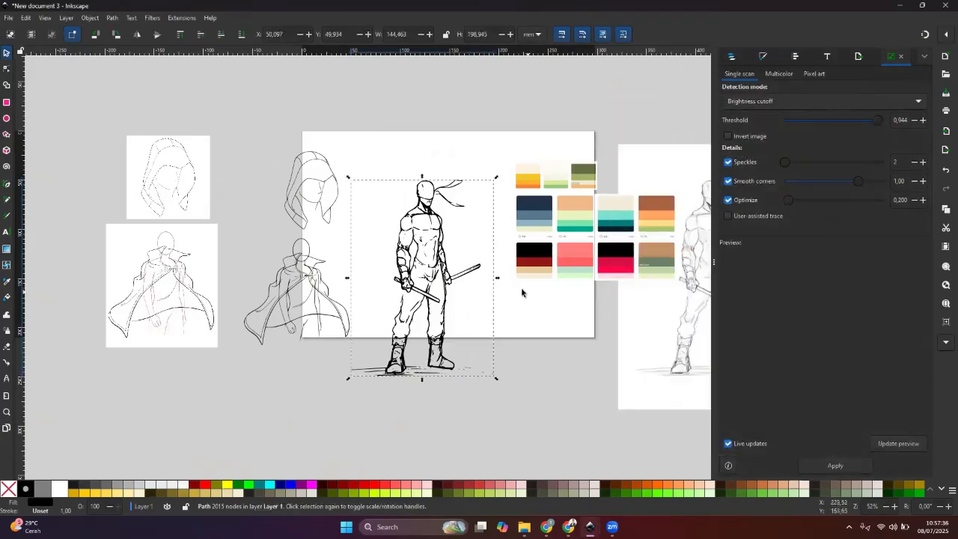
{"action": "left_click_drag", "start_coordinate": [552, 296], "coordinate": [395, 273]}
{"action": "left_click", "coordinate": [522, 303]}
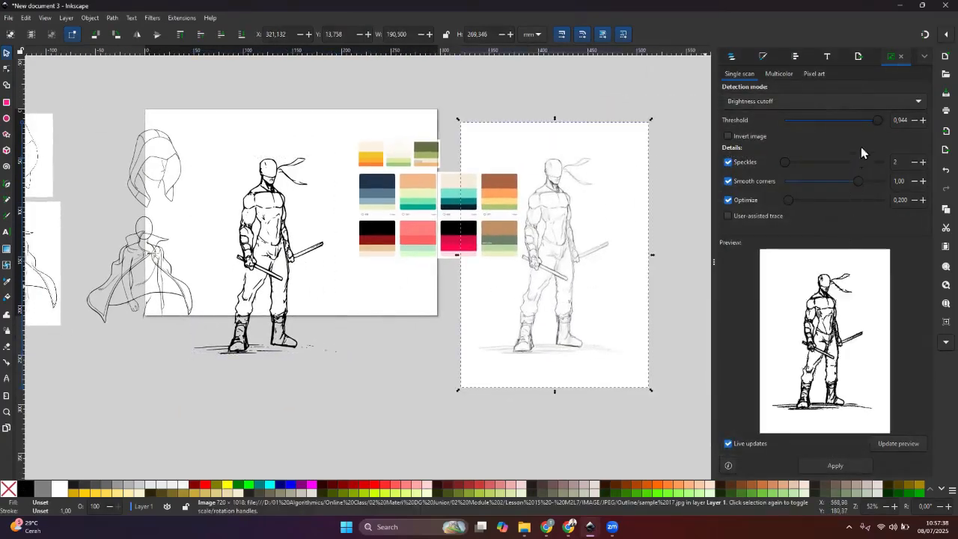
{"action": "left_click_drag", "start_coordinate": [874, 120], "coordinate": [854, 120]}
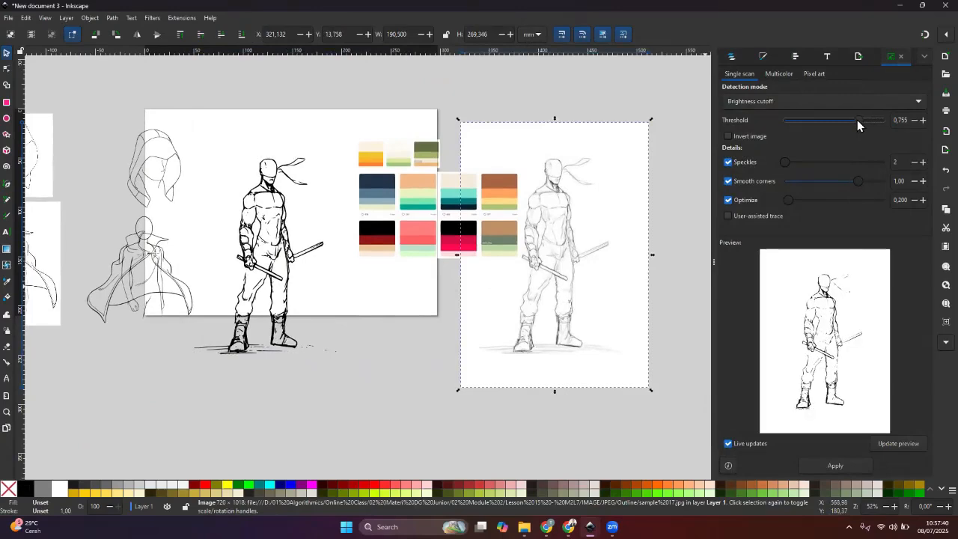
{"action": "left_click", "coordinate": [841, 464]}
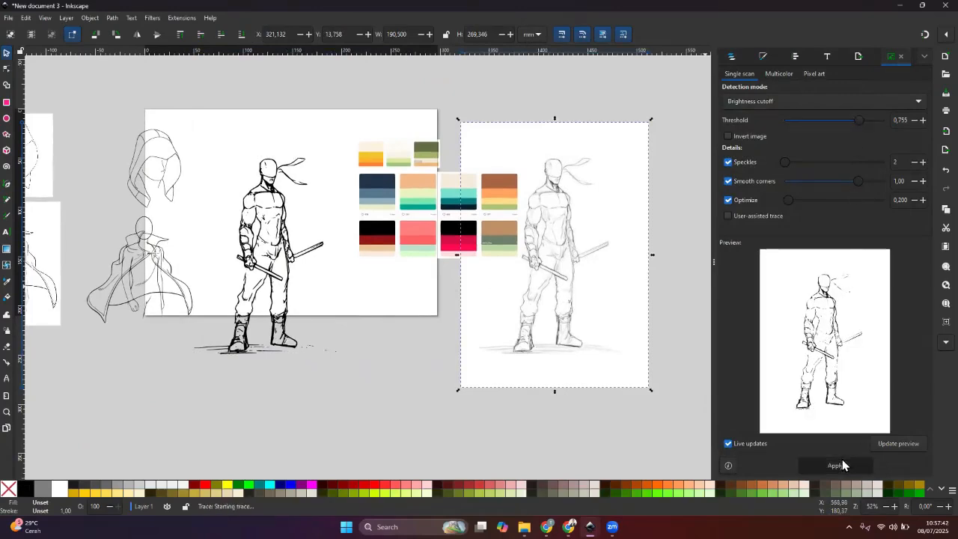
{"action": "left_click_drag", "start_coordinate": [512, 253], "coordinate": [288, 255]}
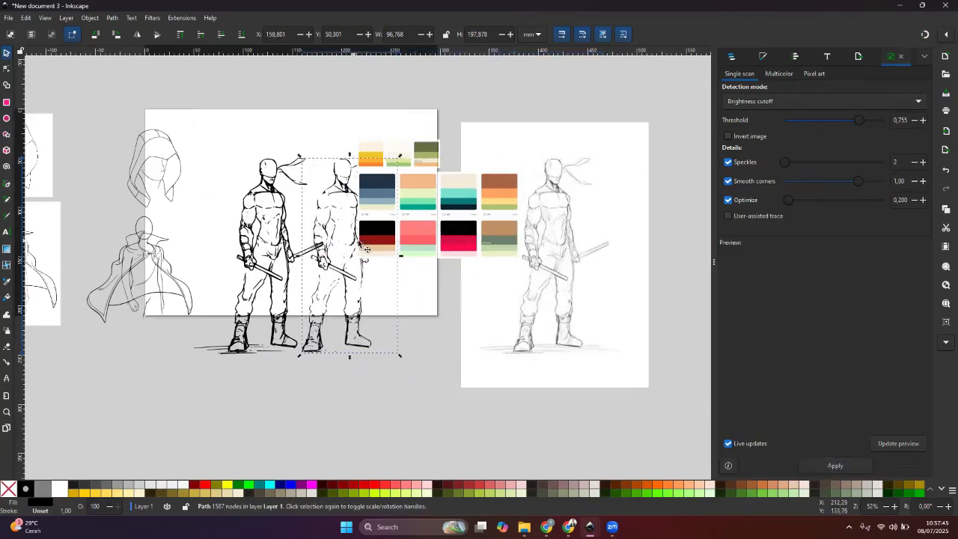
Step: Trace the original fighter image as a single scan, using Brightness cutoff with a threshold of 0,821
{"action": "left_click", "coordinate": [598, 235]}
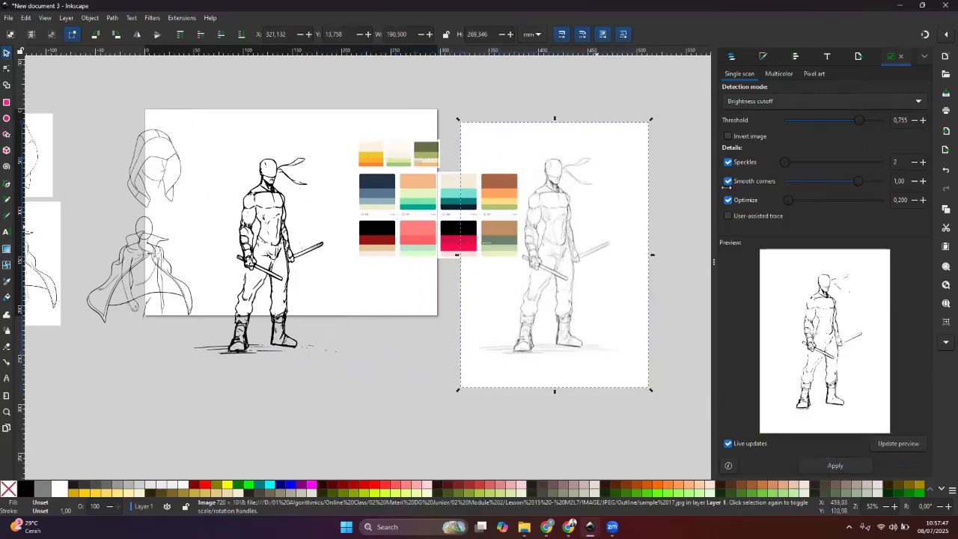
{"action": "left_click", "coordinate": [864, 120]}
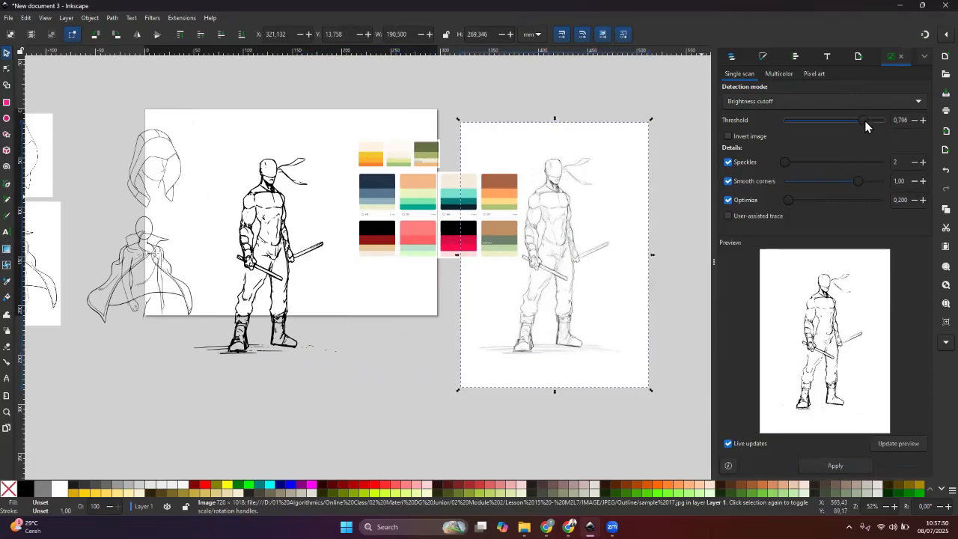
{"action": "left_click_drag", "start_coordinate": [865, 121], "coordinate": [868, 121]}
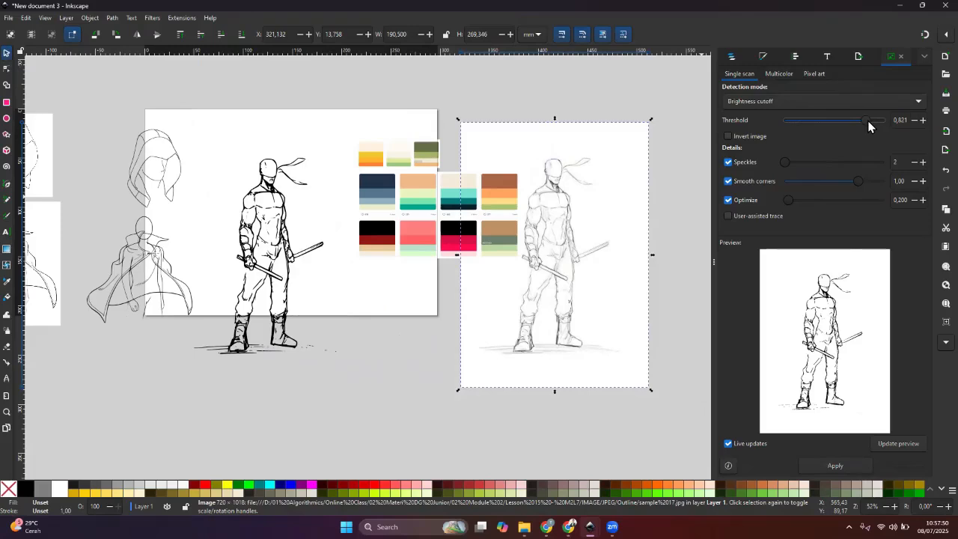
{"action": "left_click", "coordinate": [834, 465]}
Step: Replace the heavier fighter trace with the new one, scaled to about 123 × 187 mm to fit the page, with proportions locked
{"action": "mouse_move", "coordinate": [576, 303]}
{"action": "left_mouse_down"}
{"action": "mouse_move", "coordinate": [385, 302]}
{"action": "mouse_move", "coordinate": [294, 271]}
{"action": "mouse_move", "coordinate": [265, 272]}
{"action": "mouse_move", "coordinate": [319, 258]}
{"action": "mouse_move", "coordinate": [255, 213]}
{"action": "left_mouse_up"}
{"action": "left_click", "coordinate": [287, 283]}
{"action": "left_click_drag", "start_coordinate": [326, 111], "coordinate": [321, 121]}
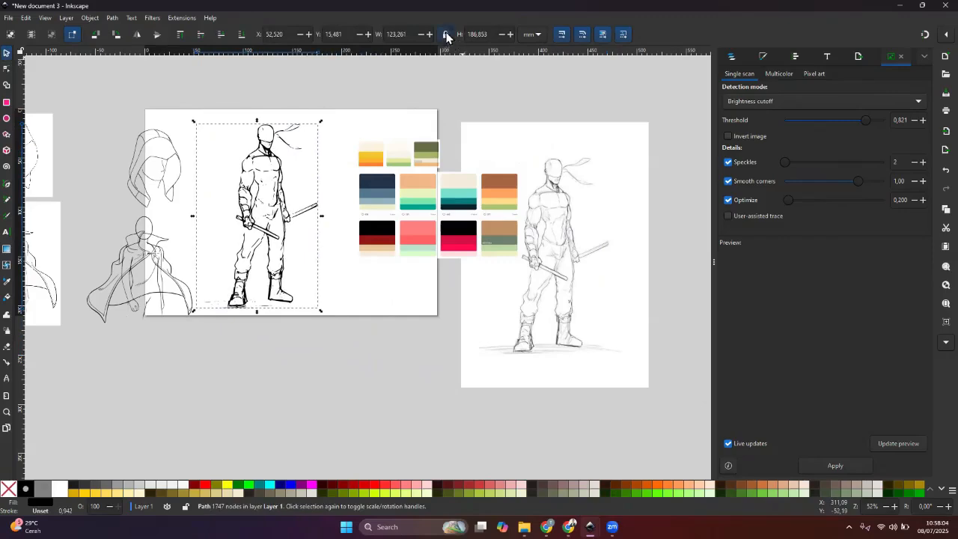
{"action": "left_click", "coordinate": [320, 106]}
Step: Activate the Paint Bucket tool for coloring the fighter and set its fill threshold to 50
{"action": "scroll", "coordinate": [277, 131], "scroll_direction": "up", "scroll_amount": 5}
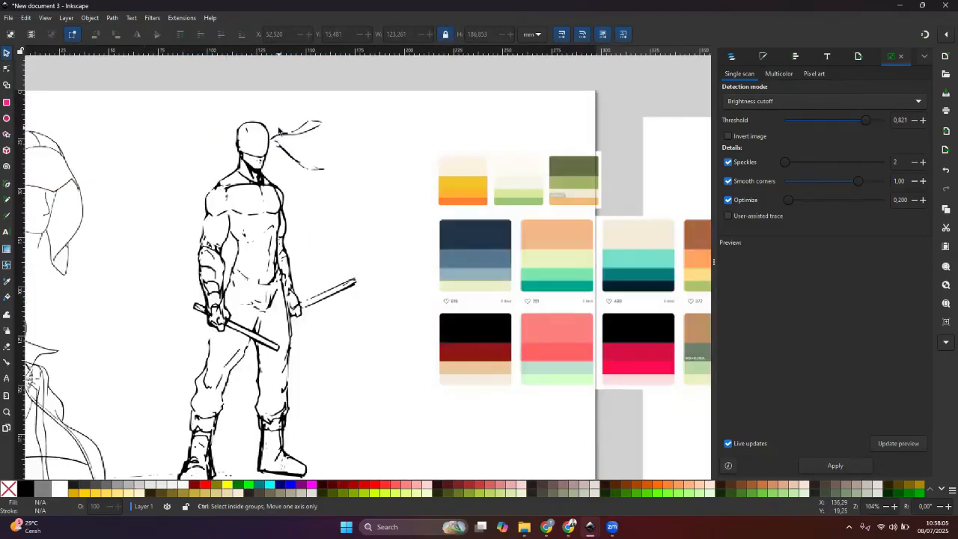
{"action": "key", "text": "space"}
{"action": "left_click_drag", "start_coordinate": [311, 183], "coordinate": [408, 177]}
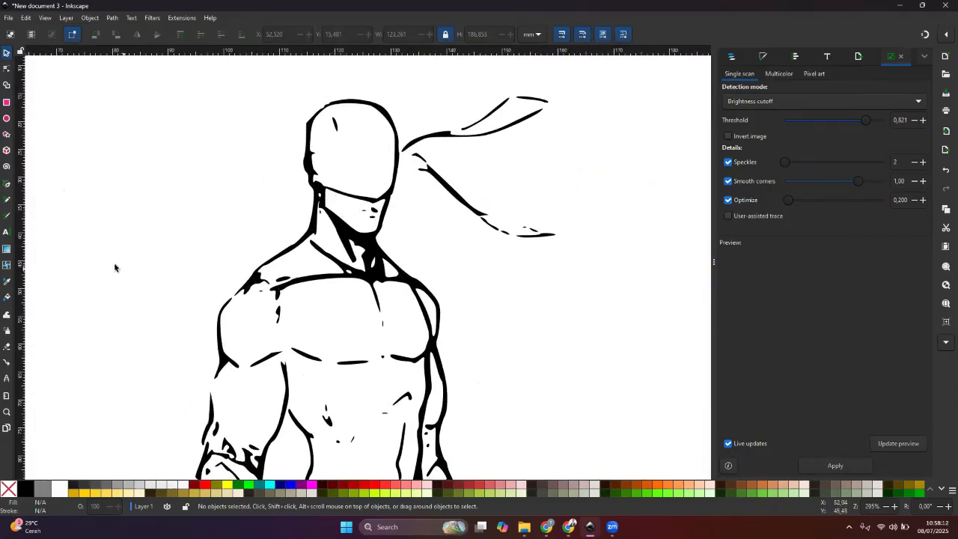
{"action": "left_click", "coordinate": [7, 297]}
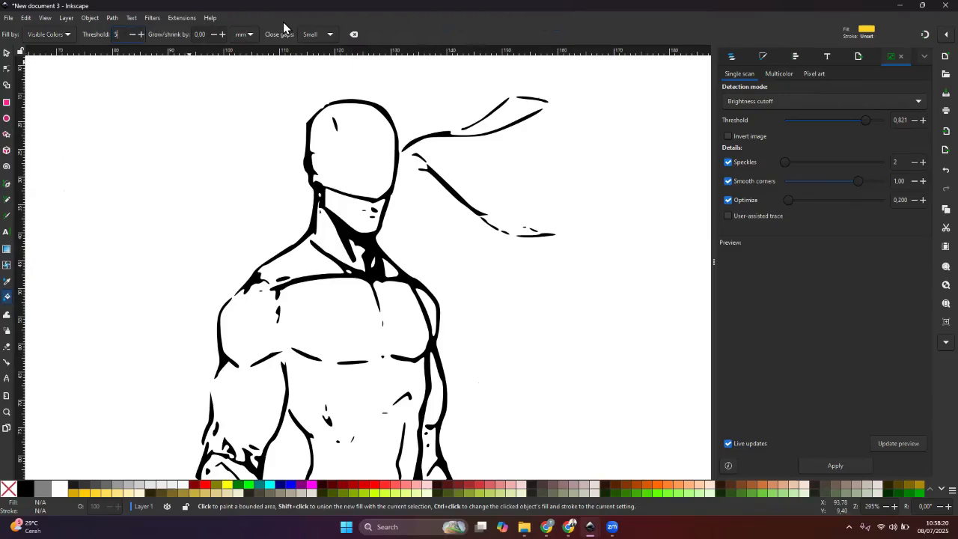
Step: Move both color palette images together off the page, into the space between the page and the original fighter image
{"action": "scroll", "coordinate": [553, 282], "scroll_direction": "down", "scroll_amount": 3}
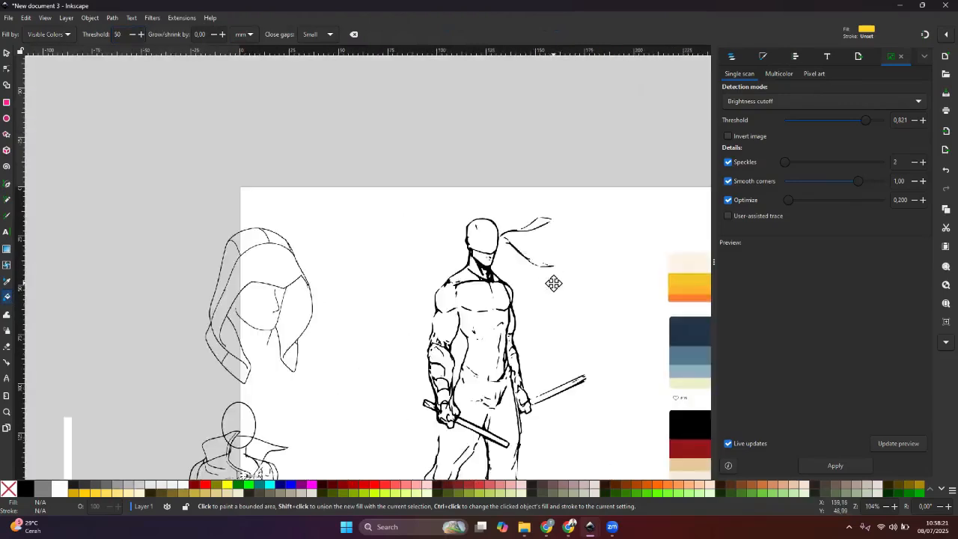
{"action": "key", "text": "space"}
{"action": "left_click_drag", "start_coordinate": [426, 250], "coordinate": [342, 192]}
{"action": "left_click_drag", "start_coordinate": [458, 231], "coordinate": [300, 199]}
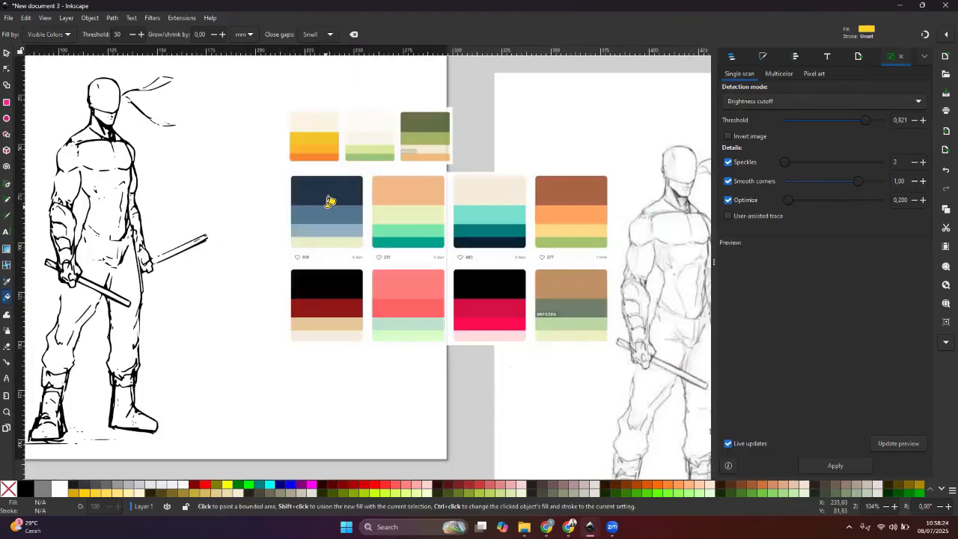
{"action": "key", "text": "space"}
{"action": "key", "text": "space"}
{"action": "left_click_drag", "start_coordinate": [560, 147], "coordinate": [360, 132]}
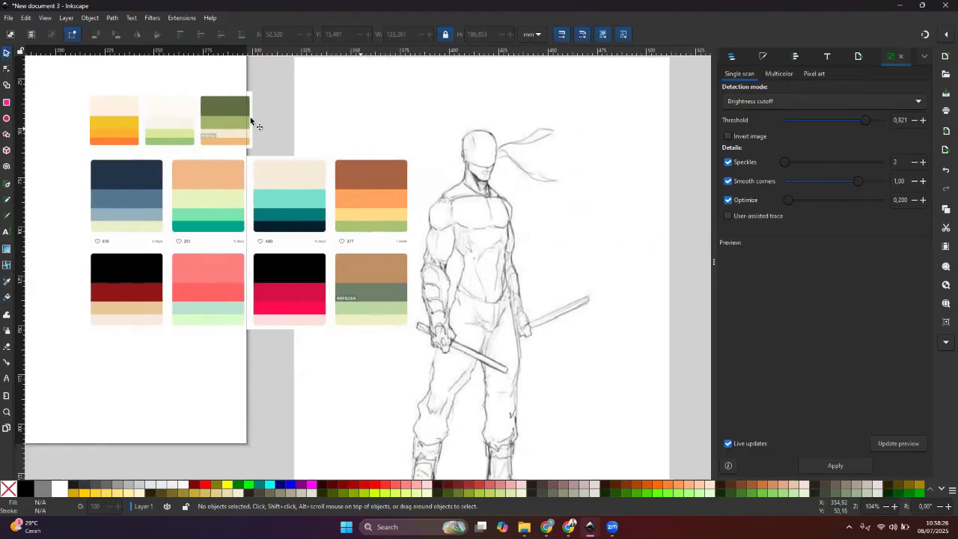
{"action": "left_click_drag", "start_coordinate": [202, 251], "coordinate": [359, 238]}
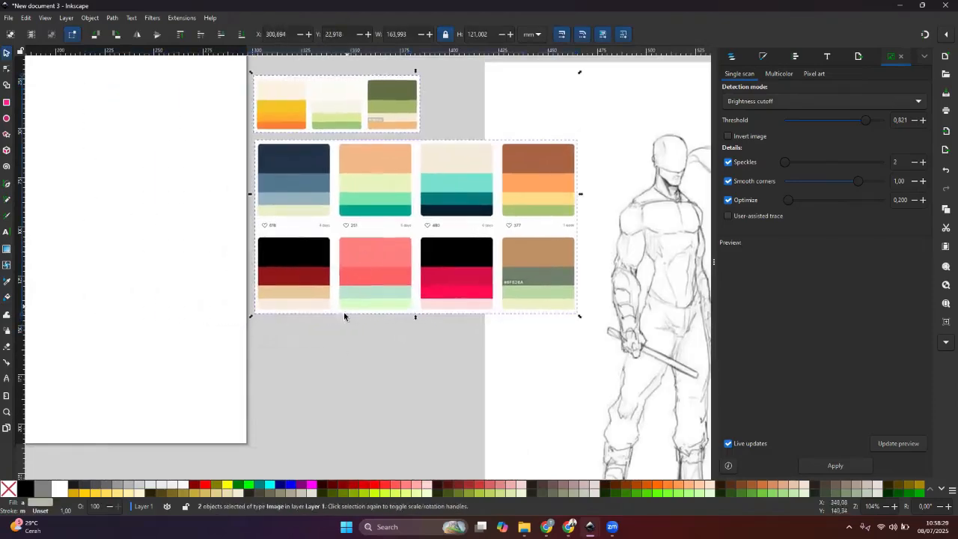
{"action": "left_click", "coordinate": [343, 317]}
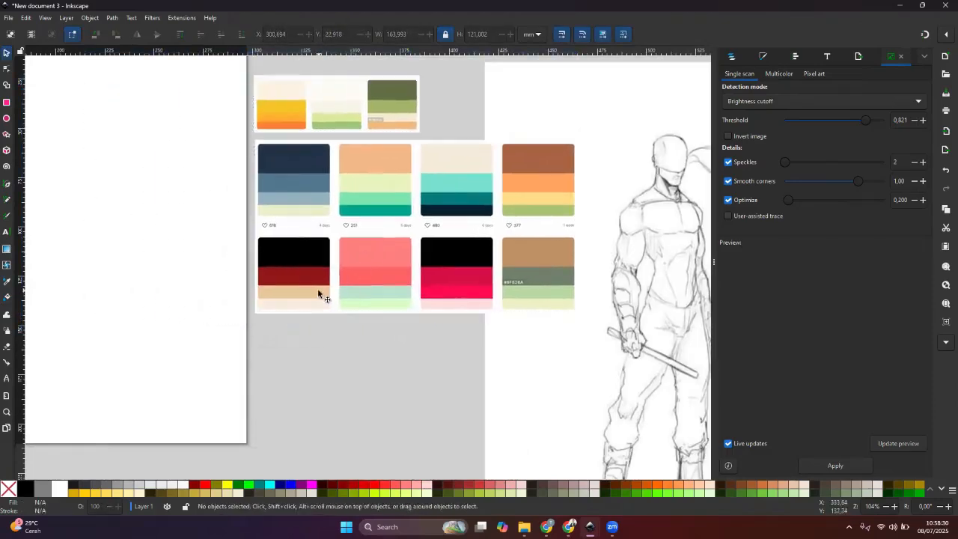
{"action": "left_click_drag", "start_coordinate": [319, 290], "coordinate": [354, 317]}
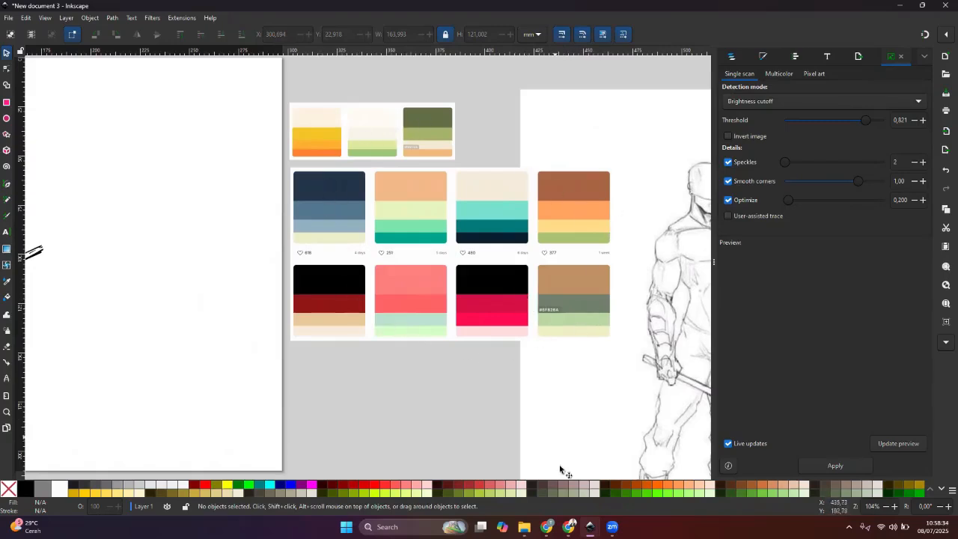
Step: Switch to Chrome and open the Color Hunt palette site in a new tab
{"action": "mouse_move", "coordinate": [569, 526]}
{"action": "left_click", "coordinate": [566, 493]}
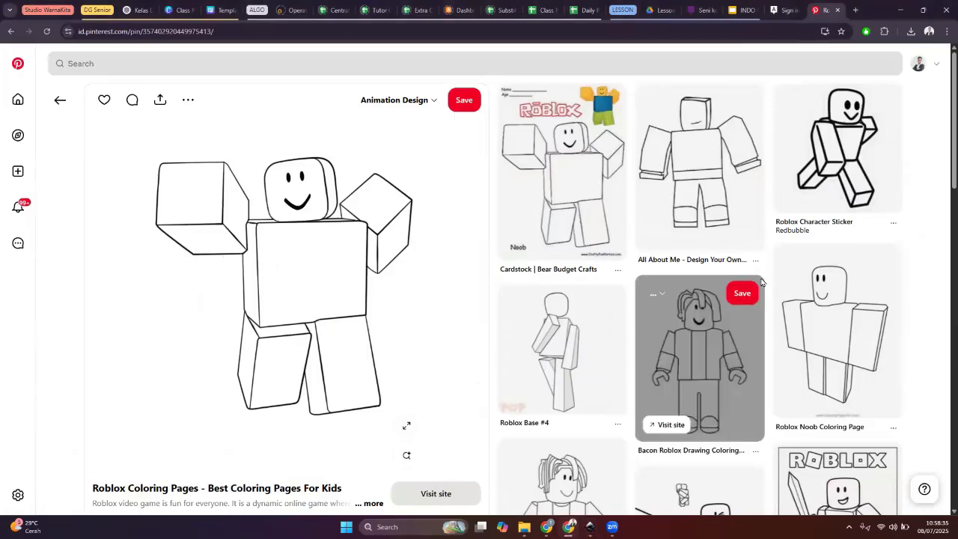
{"action": "key", "text": "ctrl+t"}
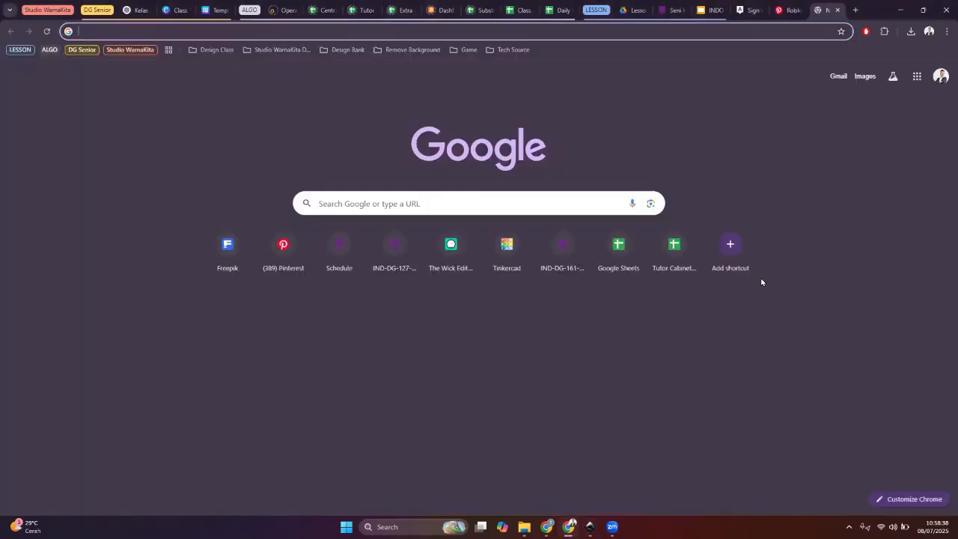
{"action": "type", "text": "color"}
{"action": "key", "text": "Return"}
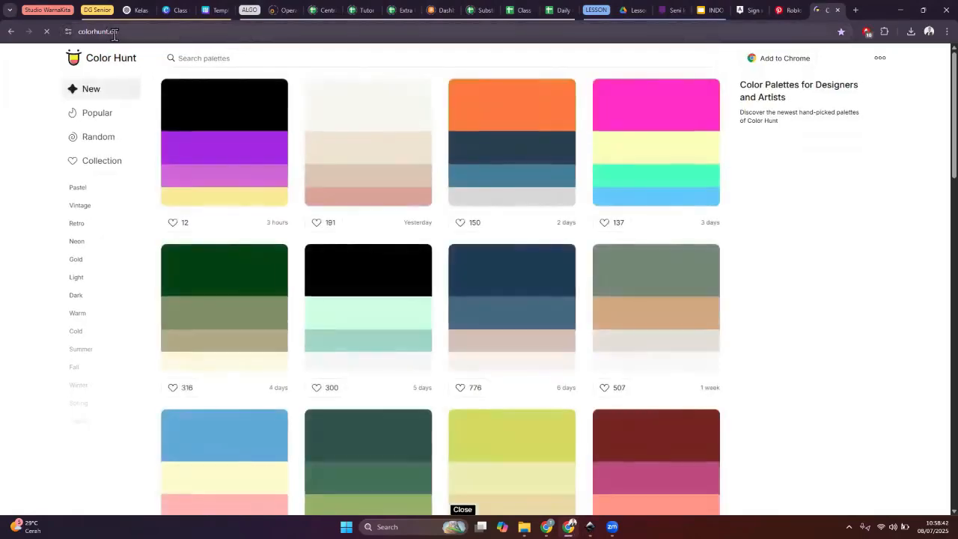
{"action": "left_click", "coordinate": [266, 59]}
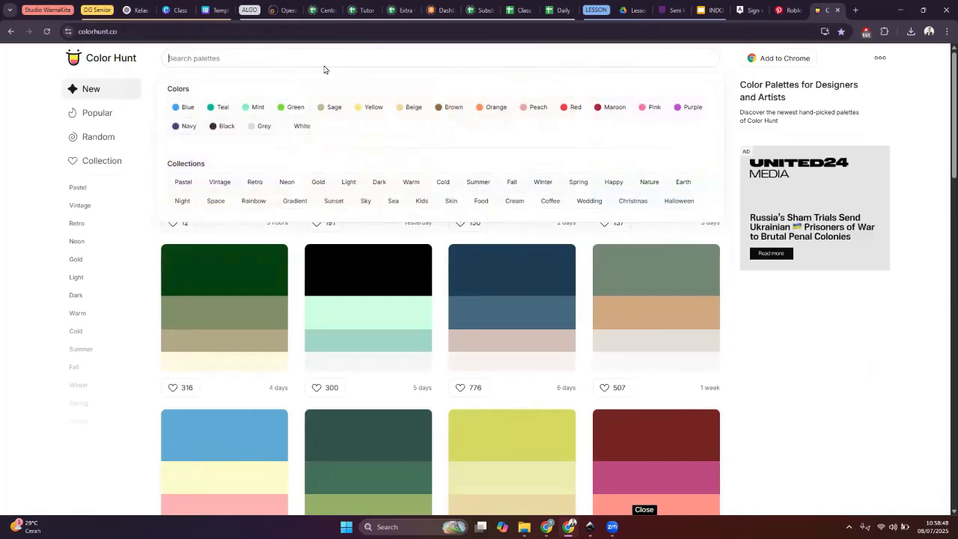
{"action": "type", "text": "sup"}
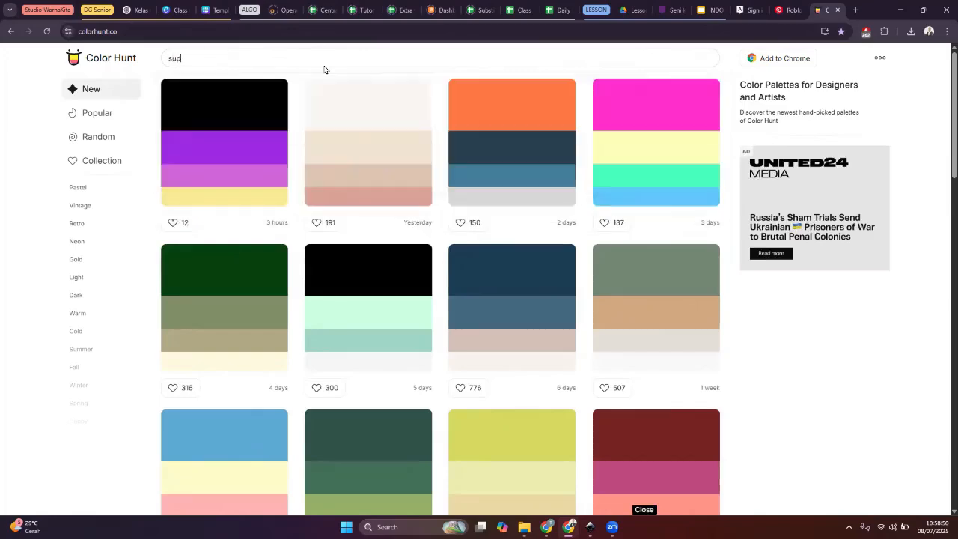
{"action": "key", "text": "BackSpace"}
{"action": "key", "text": "BackSpace"}
{"action": "key", "text": "BackSpace"}
{"action": "type", "text": "bra"}
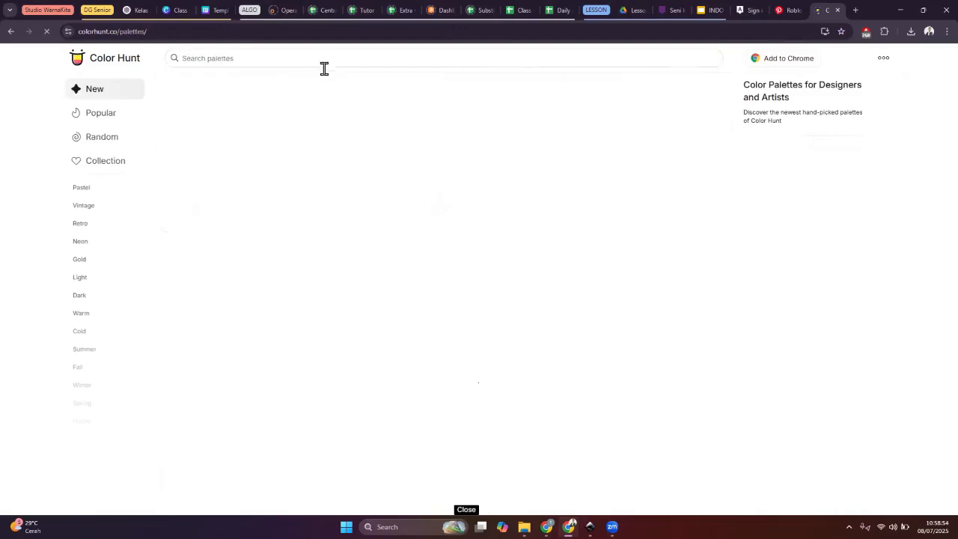
{"action": "scroll", "coordinate": [551, 367], "scroll_direction": "down", "scroll_amount": 4}
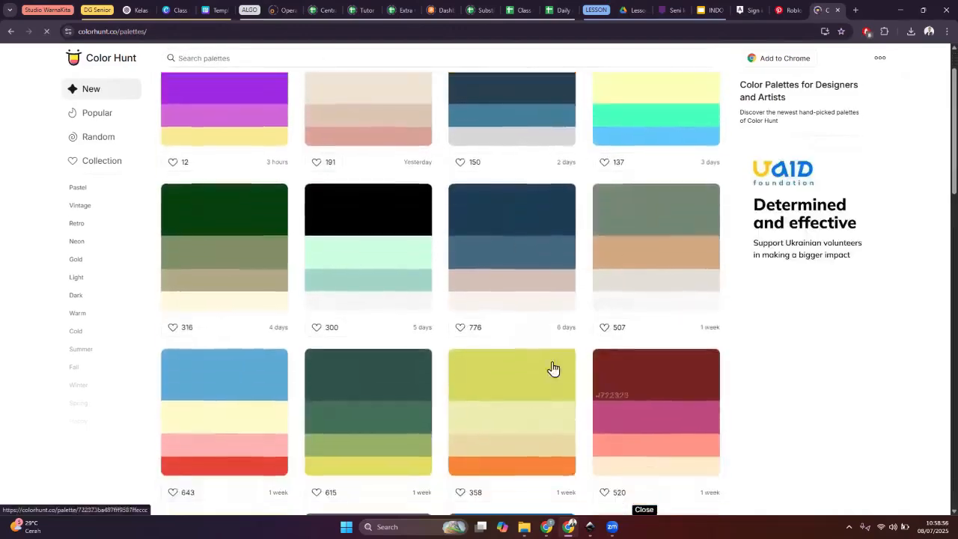
{"action": "scroll", "coordinate": [449, 366], "scroll_direction": "up", "scroll_amount": 4}
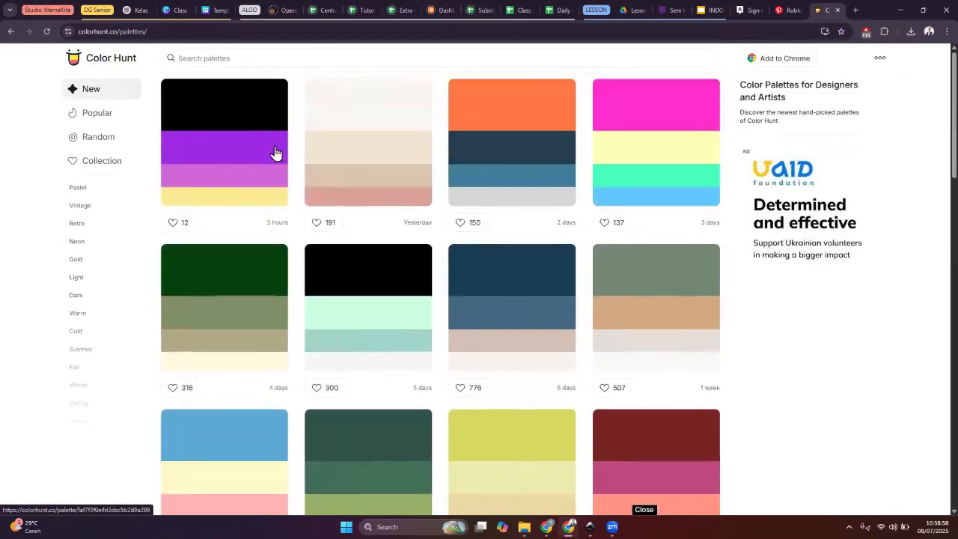
Step: Show the Vintage palette collection and copy the color code of the first palette's second green band
{"action": "left_click", "coordinate": [258, 59]}
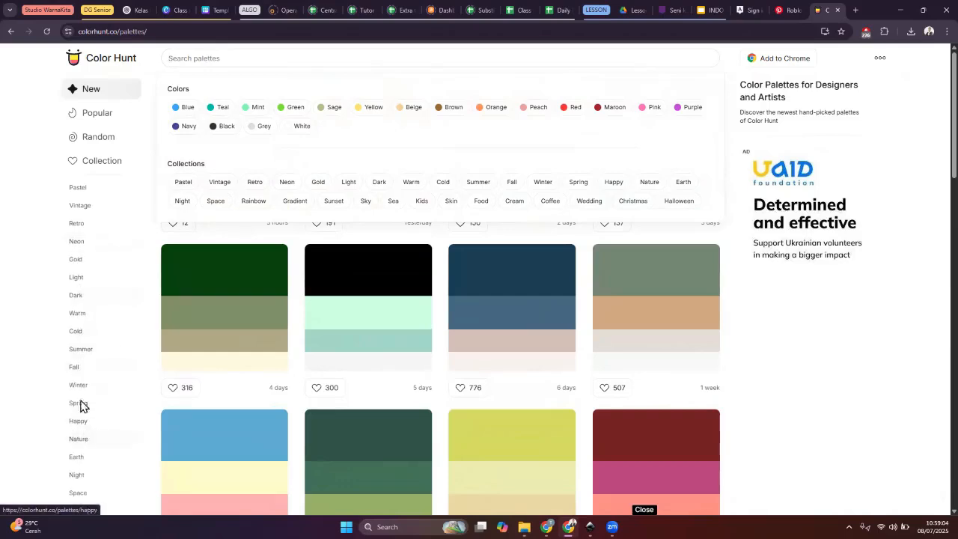
{"action": "left_click", "coordinate": [80, 211]}
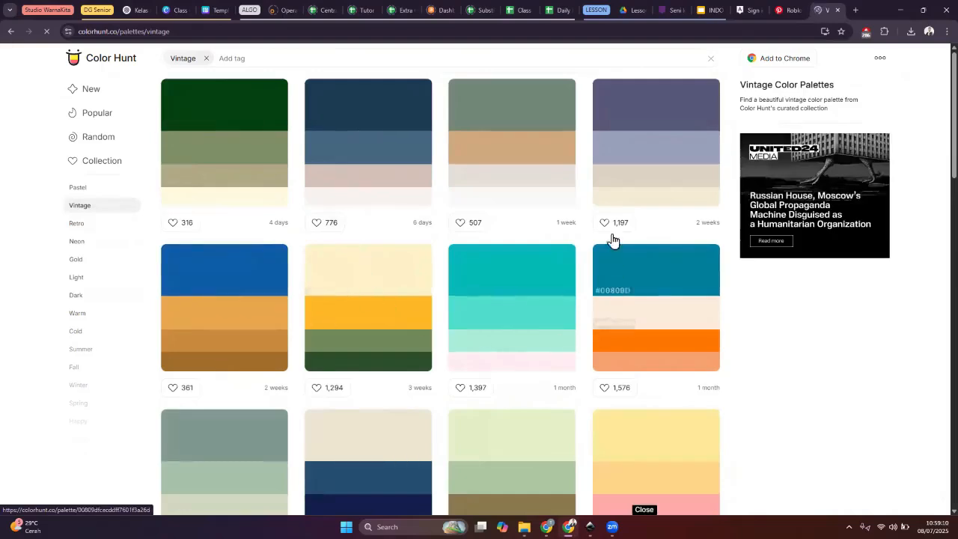
{"action": "left_click", "coordinate": [182, 163]}
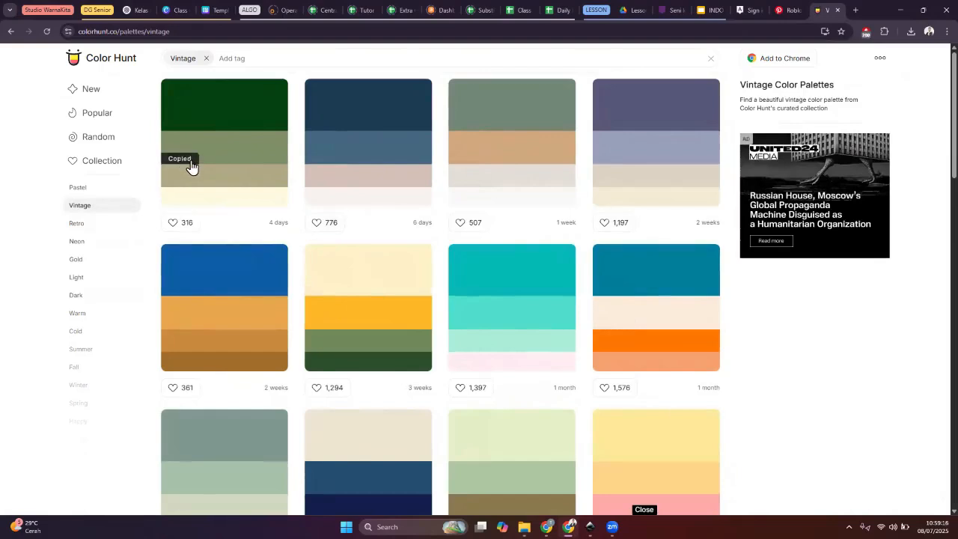
Step: Switch to the Inkscape document New document 3 and draw a rectangle about 34 × 29 mm below the palette images
{"action": "mouse_move", "coordinate": [590, 526]}
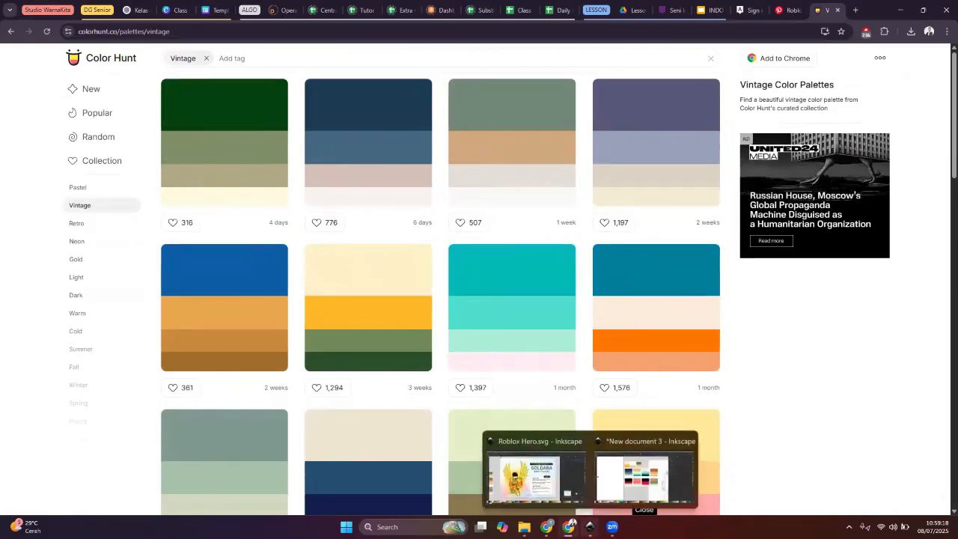
{"action": "left_click", "coordinate": [630, 471]}
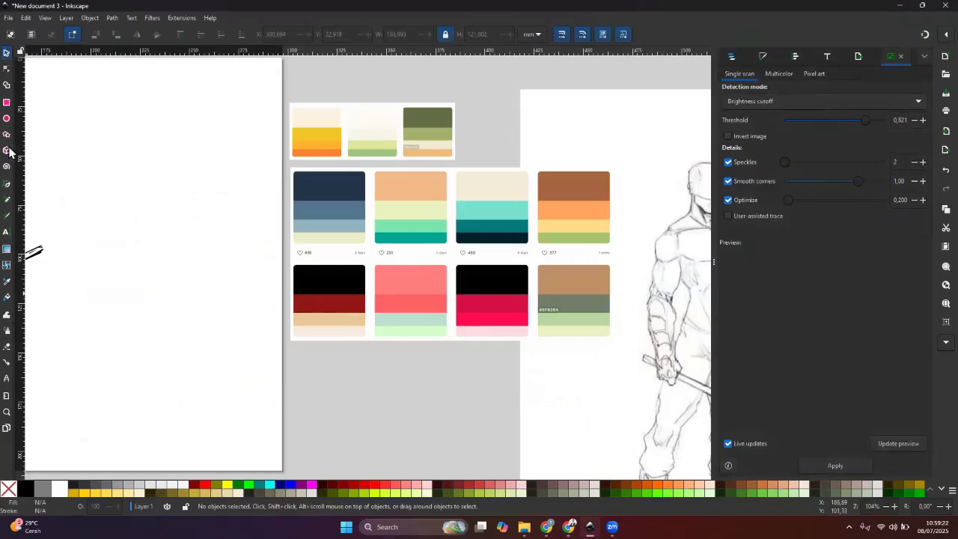
{"action": "left_click", "coordinate": [6, 101]}
{"action": "left_click_drag", "start_coordinate": [298, 364], "coordinate": [365, 420]}
{"action": "left_click", "coordinate": [7, 53]}
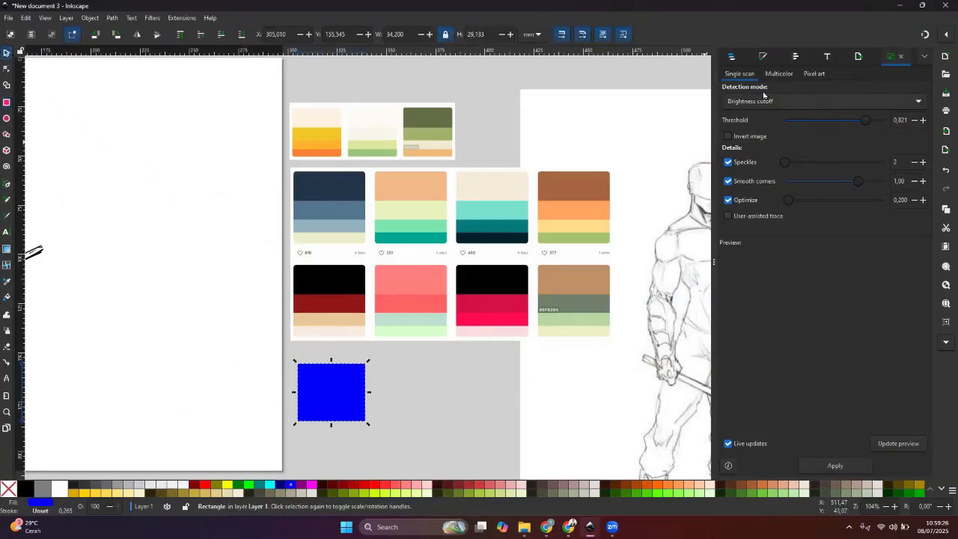
Step: Apply the copied color 819067 as the test rectangle's fill and delete the rectangle
{"action": "left_click", "coordinate": [763, 57]}
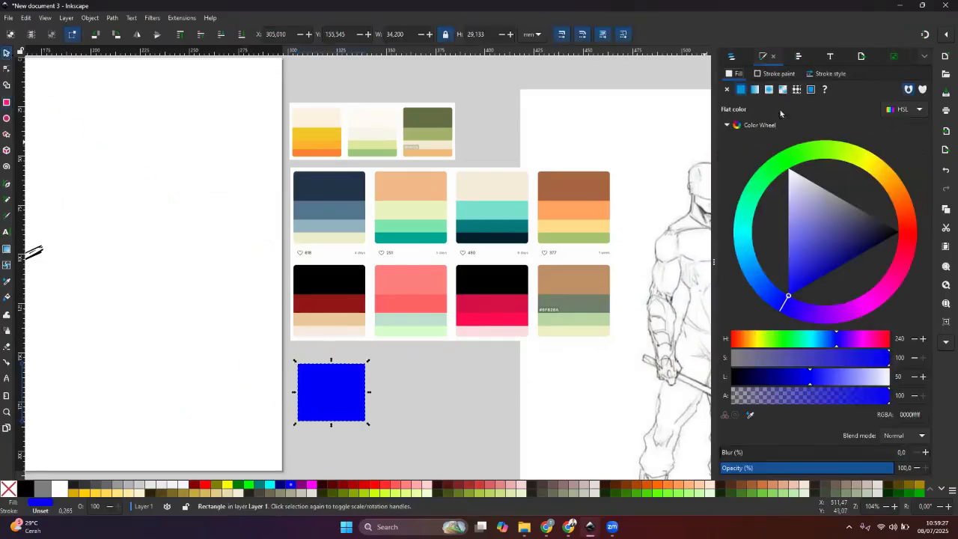
{"action": "left_click_drag", "start_coordinate": [915, 416], "coordinate": [872, 389]}
{"action": "right_click", "coordinate": [919, 417]}
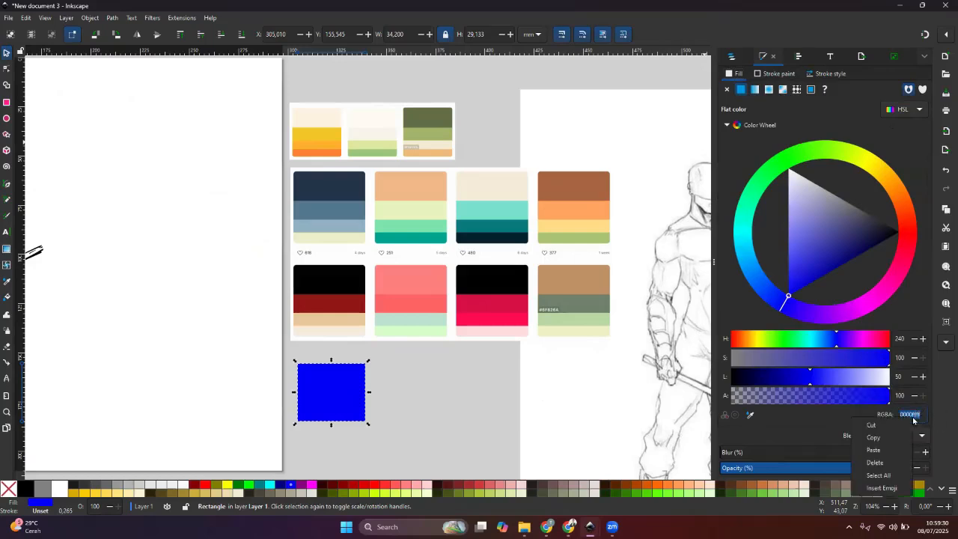
{"action": "left_click", "coordinate": [886, 452]}
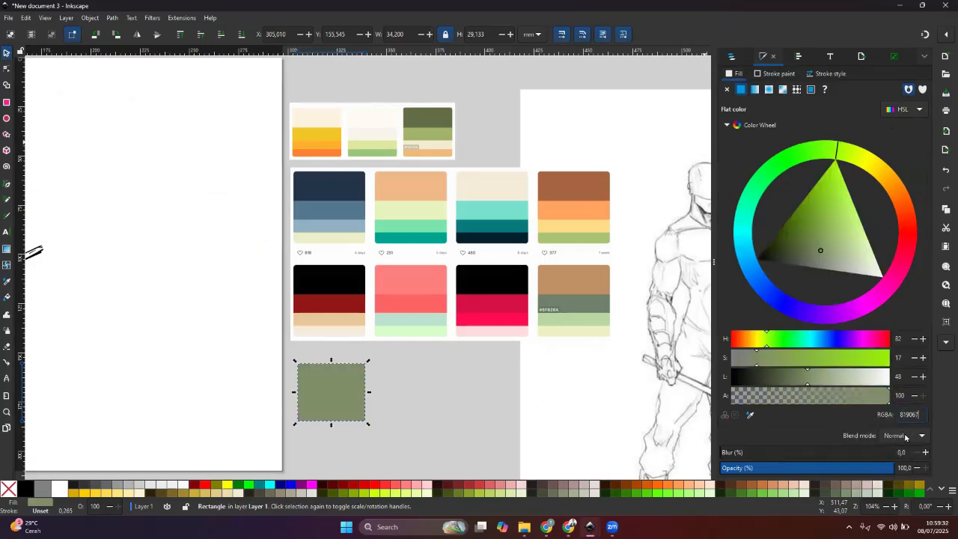
{"action": "left_click", "coordinate": [448, 400]}
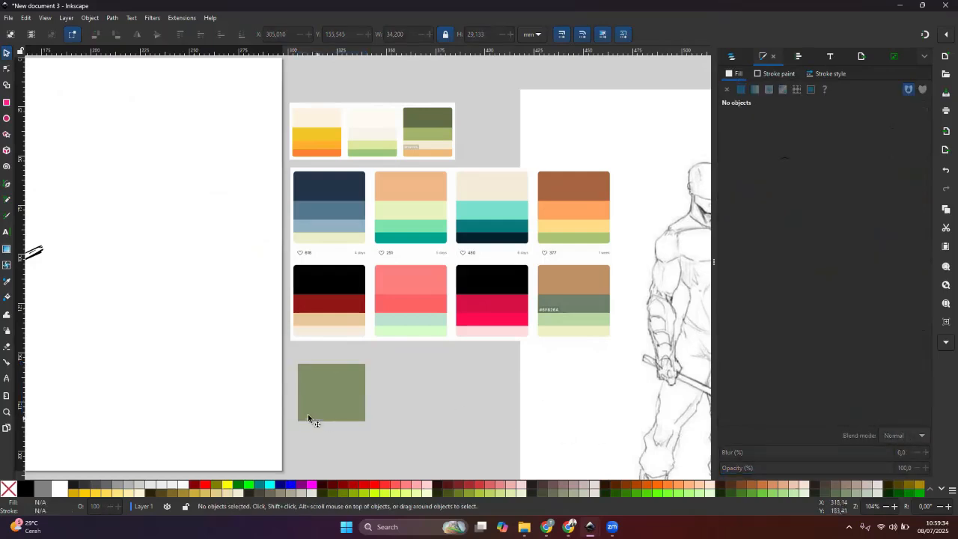
{"action": "left_click", "coordinate": [328, 406]}
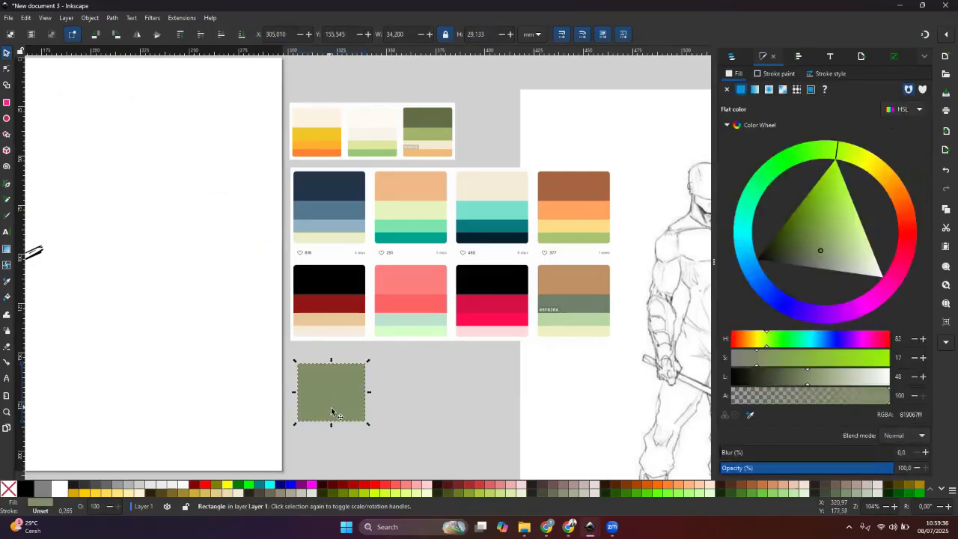
{"action": "key", "text": "Delete"}
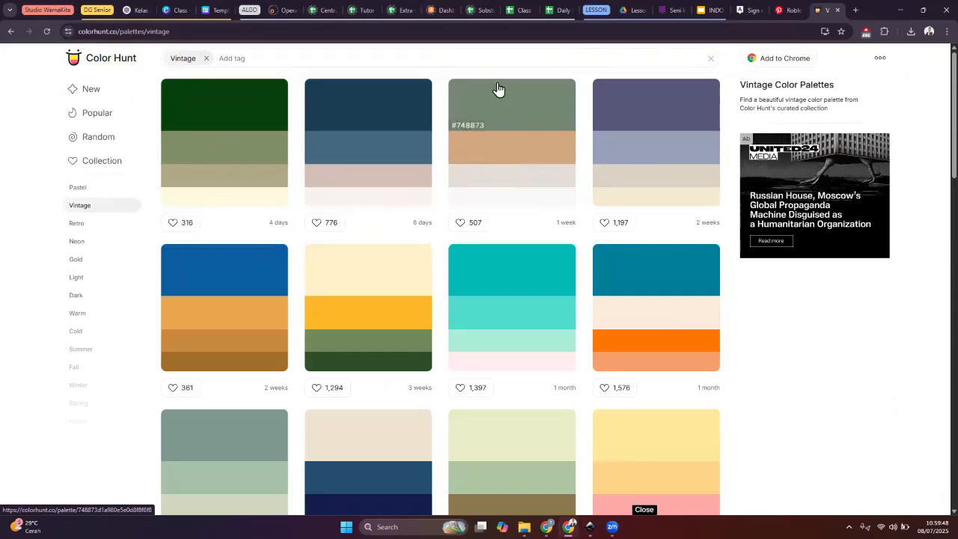
Step: Capture the first row of four Vintage palettes from Color Hunt in Chrome and paste the capture into the Inkscape document
{"action": "key", "text": "super+shift+s"}
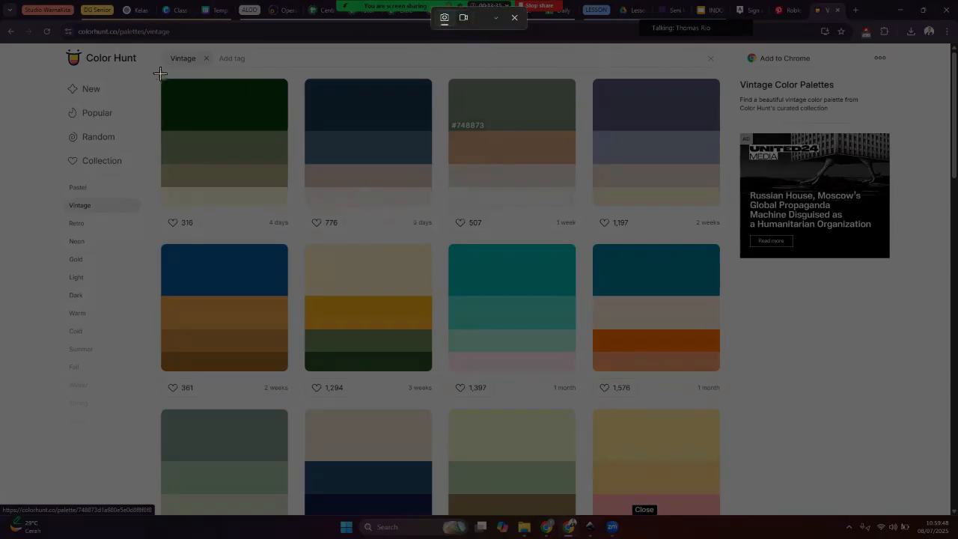
{"action": "left_click_drag", "start_coordinate": [157, 72], "coordinate": [724, 214]}
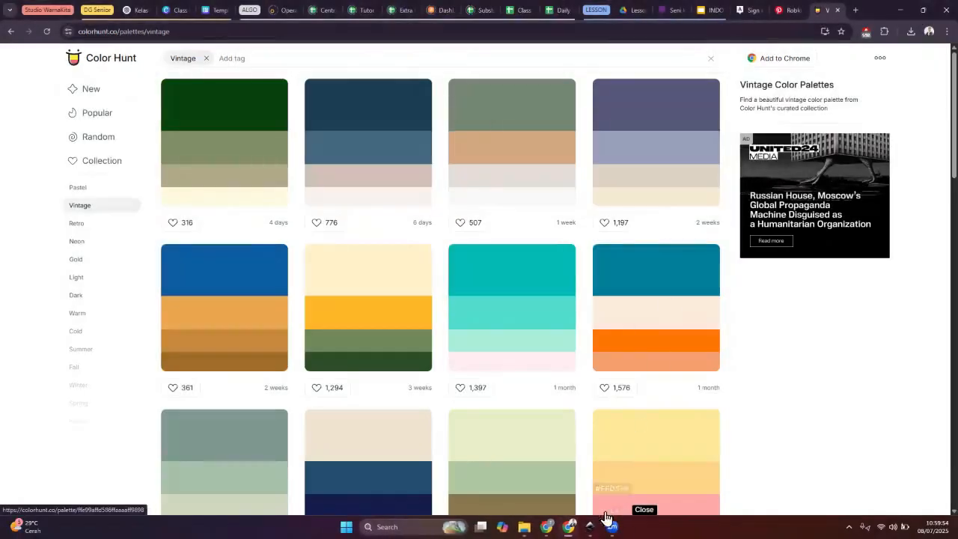
{"action": "mouse_move", "coordinate": [589, 526]}
{"action": "left_click", "coordinate": [639, 505]}
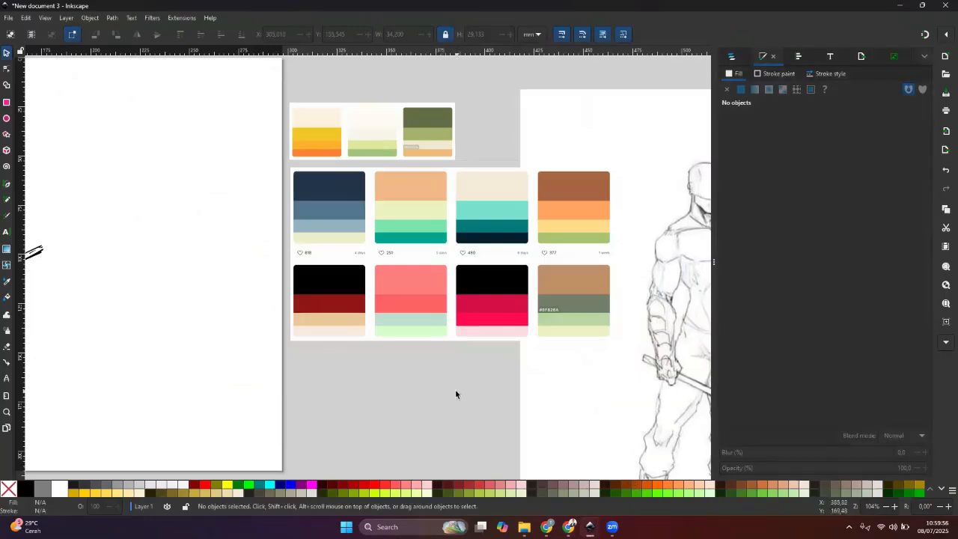
{"action": "right_click", "coordinate": [387, 390]}
{"action": "left_click", "coordinate": [385, 399]}
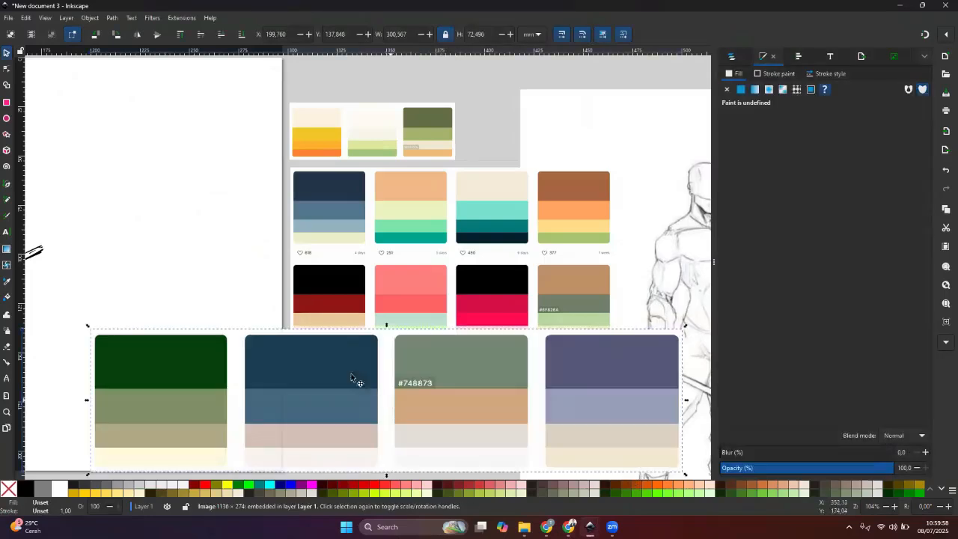
Step: Scale the pasted Vintage palette image to about 195 × 47 mm and place it directly below the other two palette images
{"action": "left_click_drag", "start_coordinate": [91, 328], "coordinate": [296, 376]}
{"action": "left_click_drag", "start_coordinate": [386, 419], "coordinate": [378, 390]}
{"action": "left_click", "coordinate": [401, 470]}
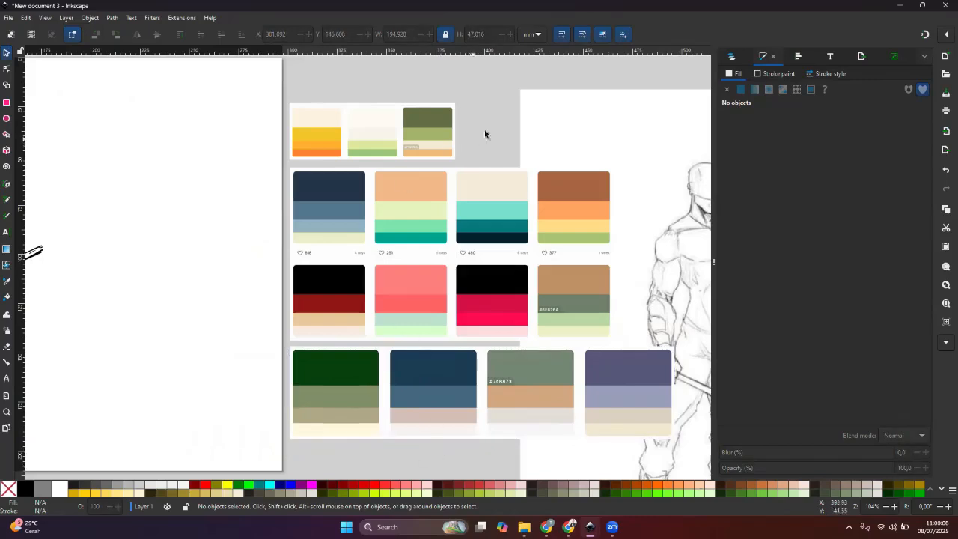
Step: Fill the upper part of the fighter's head, above the jaw line, with dark red 8d1616 using the Paint Bucket
{"action": "scroll", "coordinate": [468, 216], "scroll_direction": "left", "scroll_amount": 6}
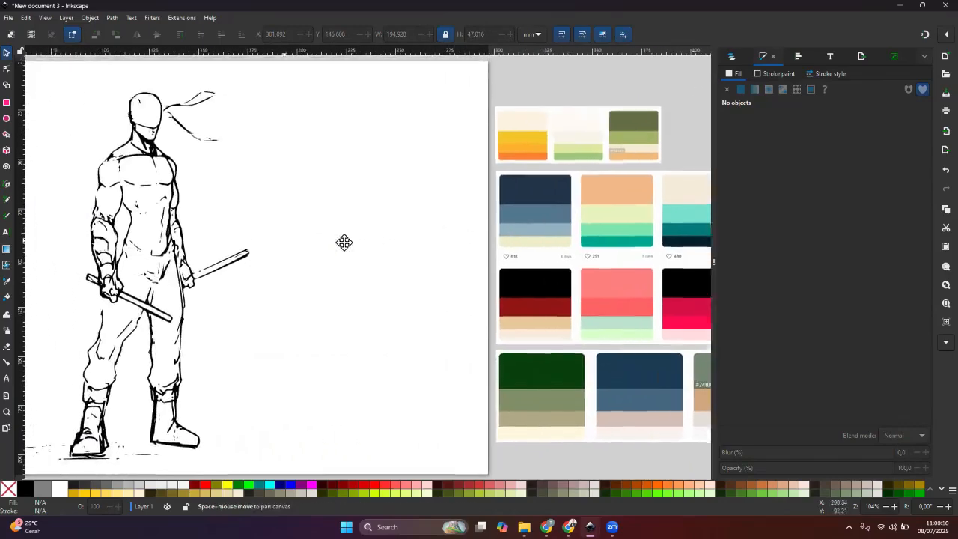
{"action": "key", "text": "space"}
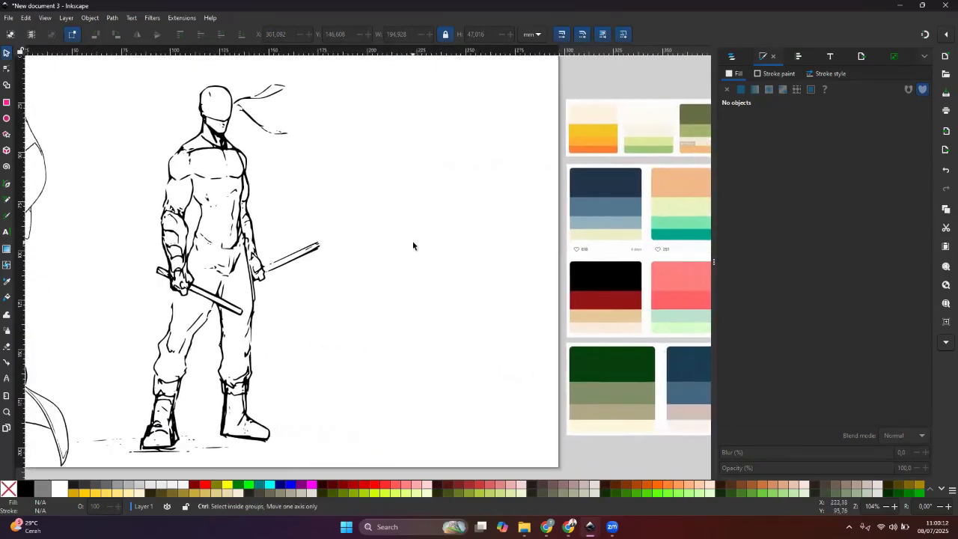
{"action": "scroll", "coordinate": [413, 244], "scroll_direction": "down", "scroll_amount": 1}
{"action": "key", "text": "space"}
{"action": "scroll", "coordinate": [392, 261], "scroll_direction": "up", "scroll_amount": 1}
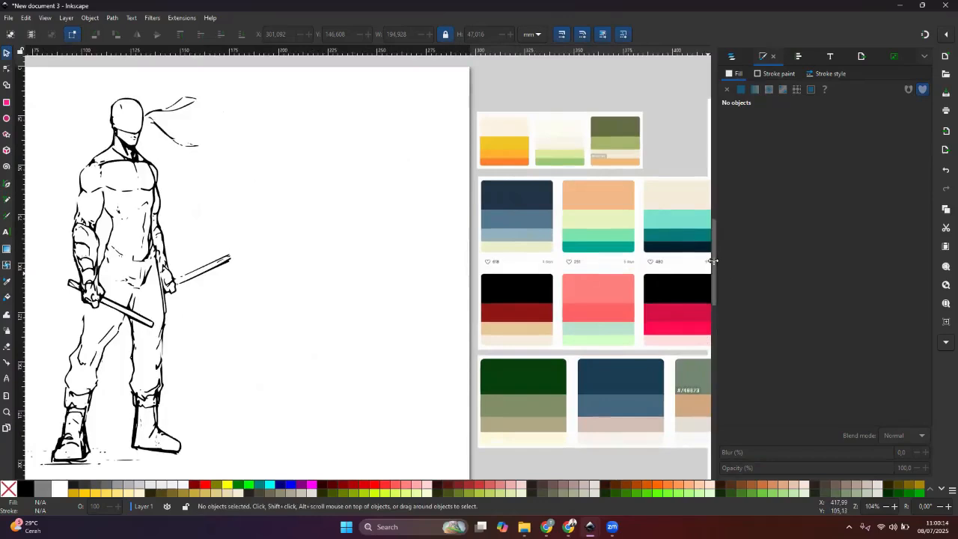
{"action": "key", "text": "space"}
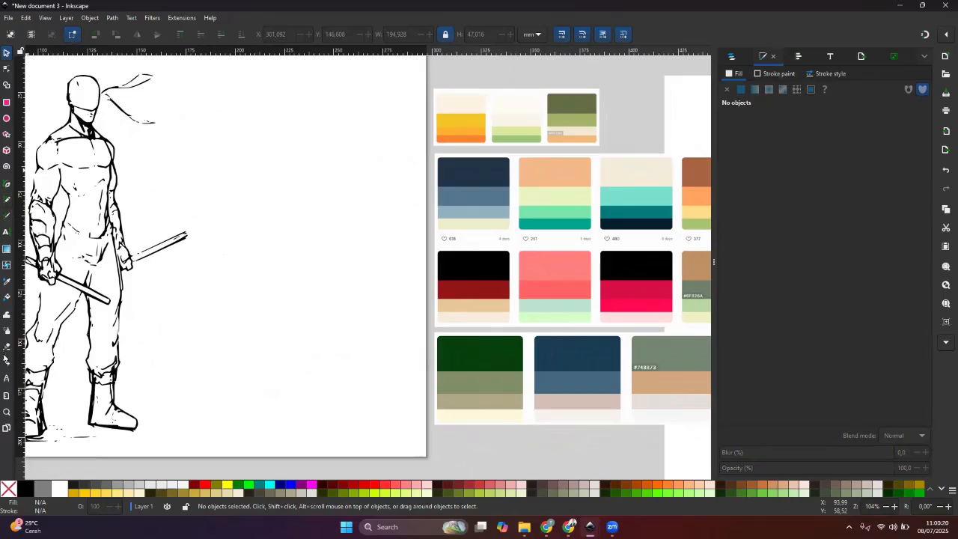
{"action": "left_click", "coordinate": [6, 281]}
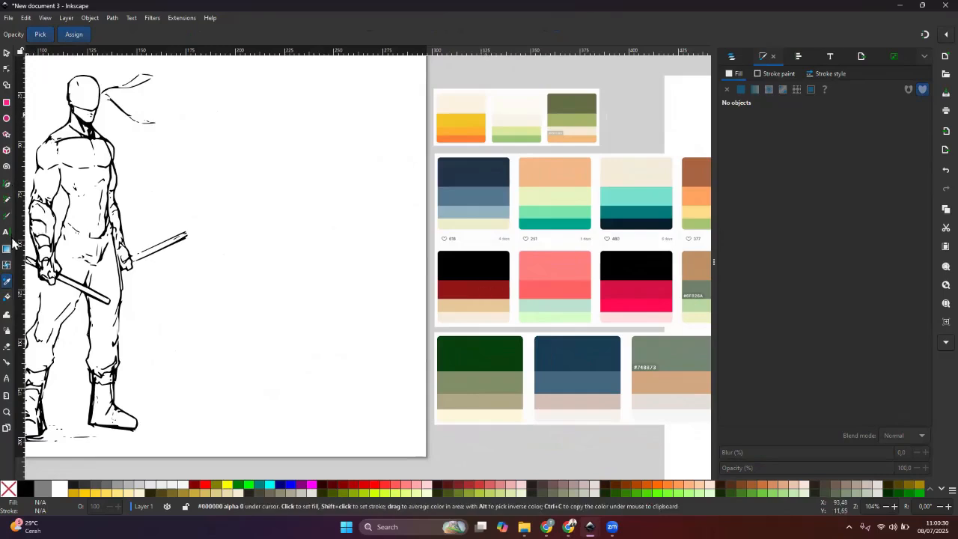
{"action": "left_click", "coordinate": [7, 297]}
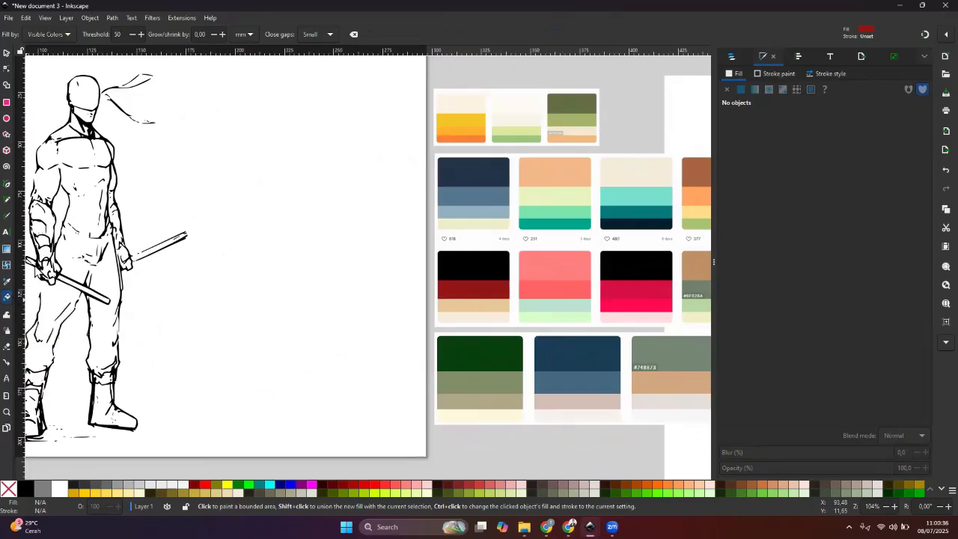
{"action": "left_click", "coordinate": [93, 95]}
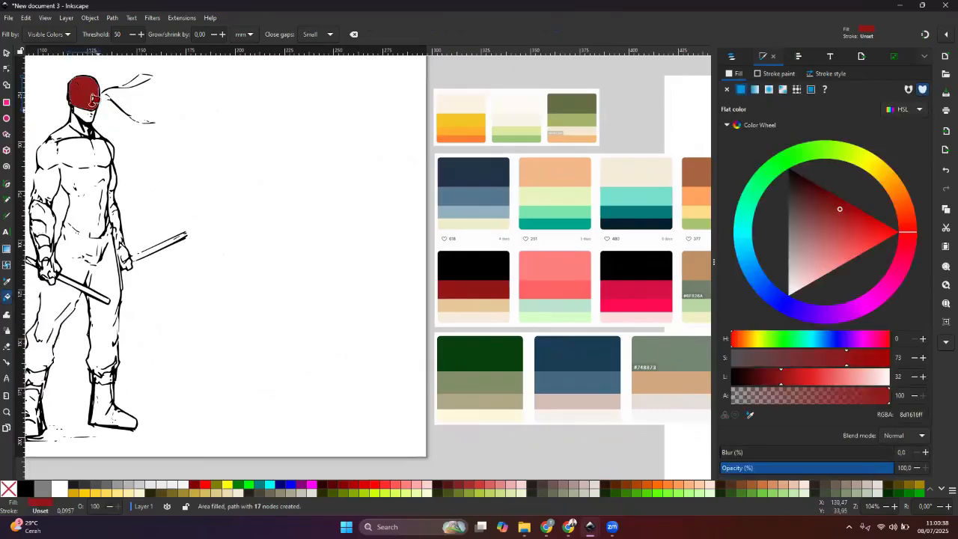
{"action": "scroll", "coordinate": [93, 96], "scroll_direction": "up", "scroll_amount": 3, "text": "ctrl"}
{"action": "scroll", "coordinate": [210, 209], "scroll_direction": "up", "scroll_amount": 1, "text": "ctrl"}
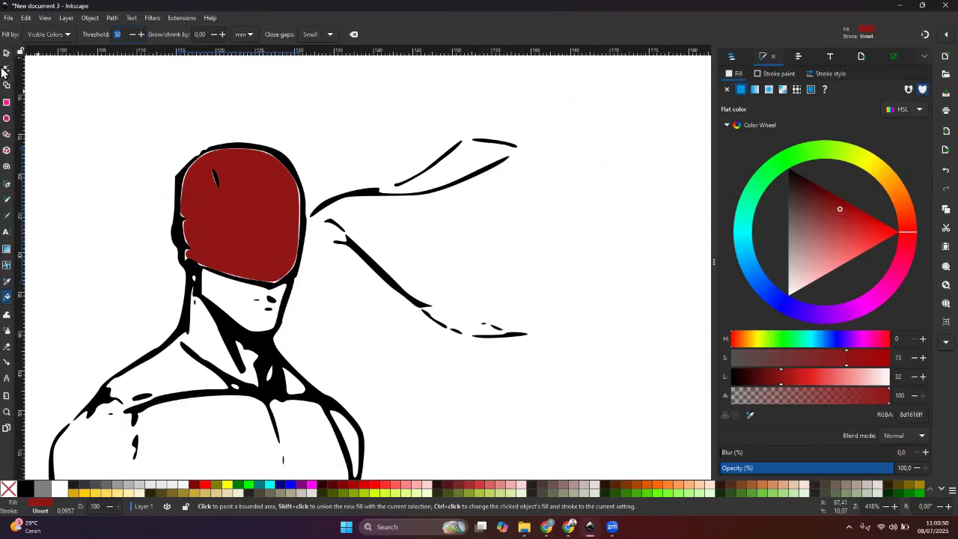
Step: Delete the red head fill and refill the same area with dark red using a Paint Bucket threshold of 100
{"action": "left_click", "coordinate": [7, 52]}
{"action": "key", "text": "Delete"}
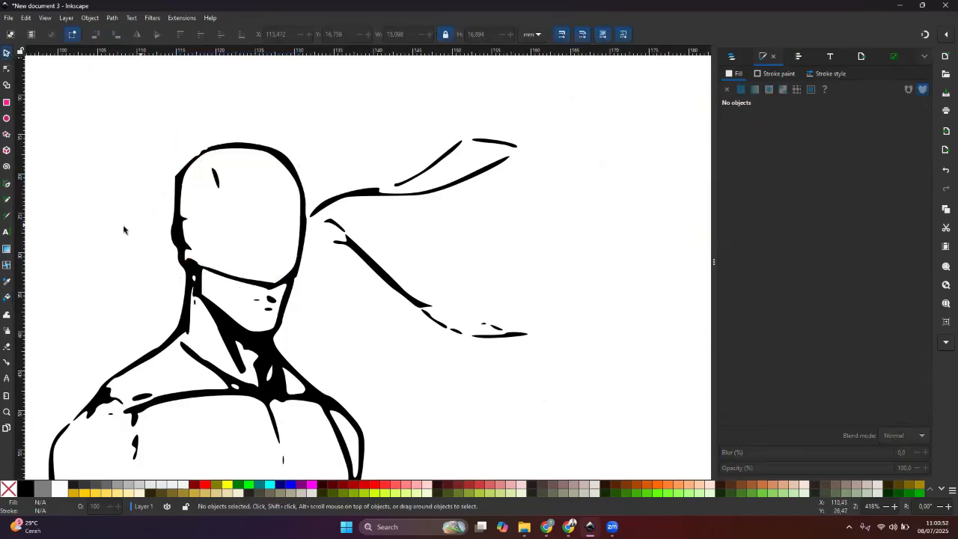
{"action": "left_click", "coordinate": [7, 296]}
{"action": "key", "text": "1"}
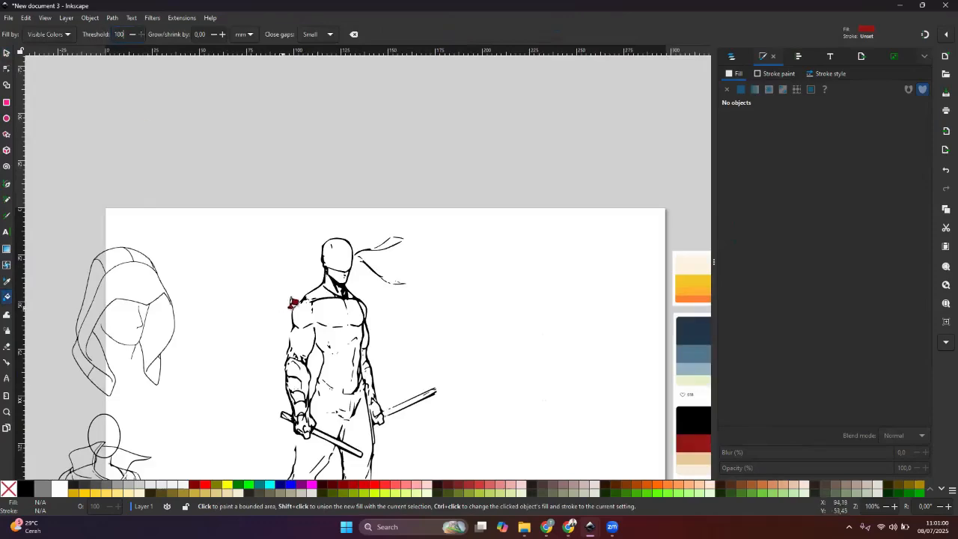
{"action": "scroll", "coordinate": [304, 299], "scroll_direction": "up", "scroll_amount": 3, "text": "ctrl"}
{"action": "left_click", "coordinate": [415, 203]}
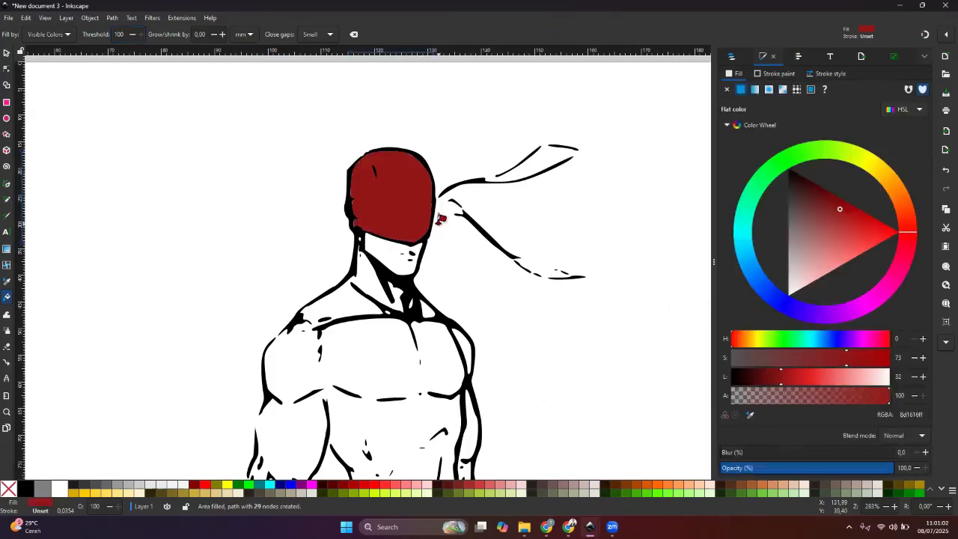
{"action": "scroll", "coordinate": [438, 210], "scroll_direction": "up", "scroll_amount": 1, "text": "ctrl"}
{"action": "left_click_drag", "start_coordinate": [440, 211], "coordinate": [374, 210]}
{"action": "left_click", "coordinate": [289, 165]}
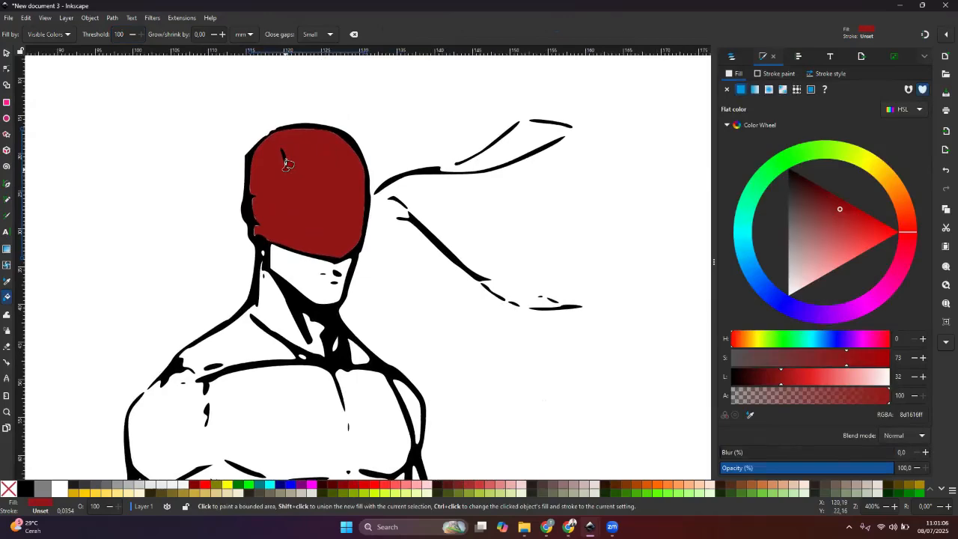
{"action": "scroll", "coordinate": [357, 266], "scroll_direction": "down", "scroll_amount": 2, "text": "ctrl"}
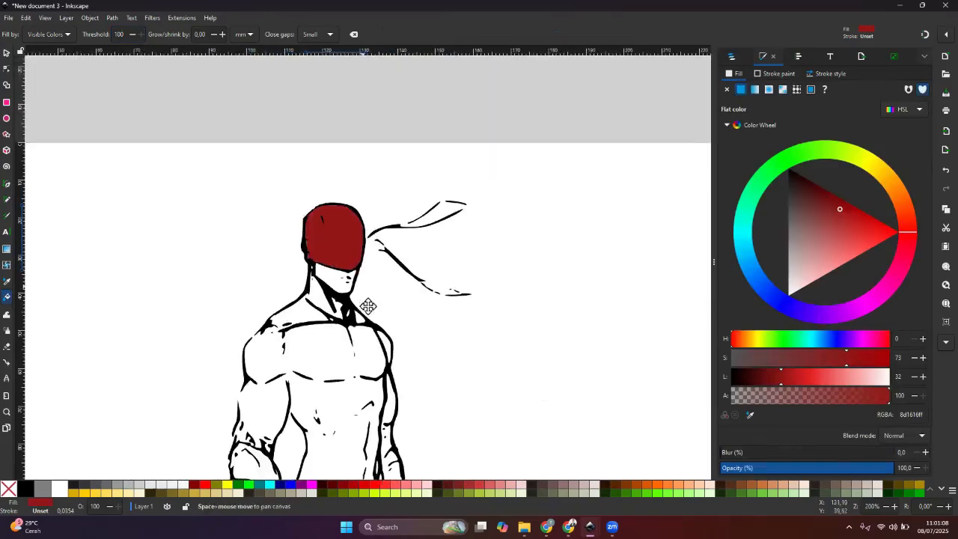
{"action": "left_click_drag", "start_coordinate": [367, 306], "coordinate": [328, 148]}
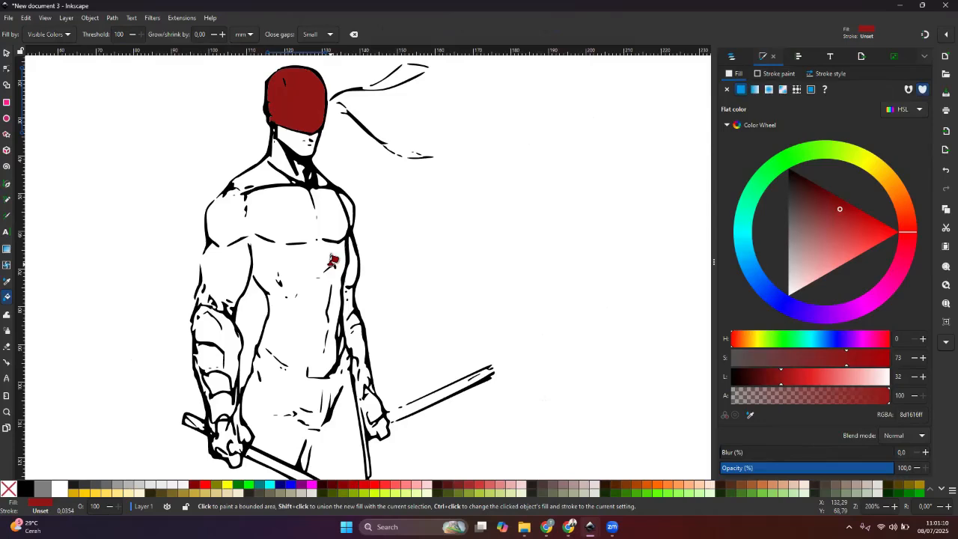
{"action": "left_click_drag", "start_coordinate": [389, 324], "coordinate": [370, 243]}
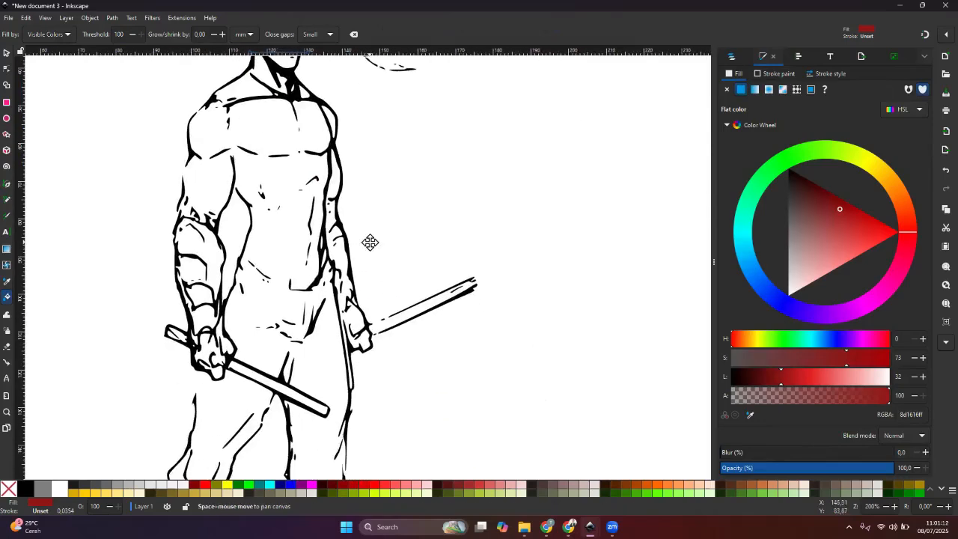
{"action": "left_click", "coordinate": [6, 53]}
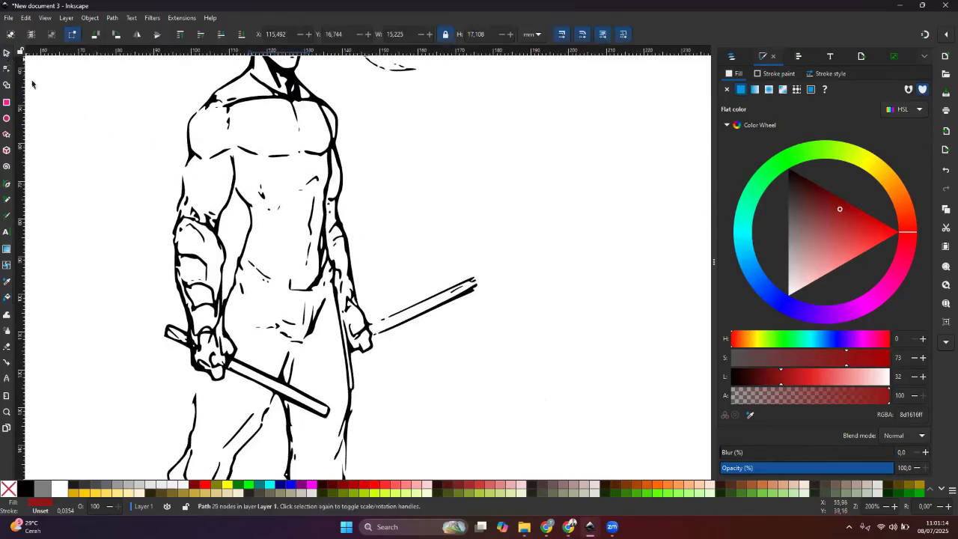
{"action": "left_click", "coordinate": [164, 135]}
{"action": "left_click_drag", "start_coordinate": [165, 134], "coordinate": [214, 265]}
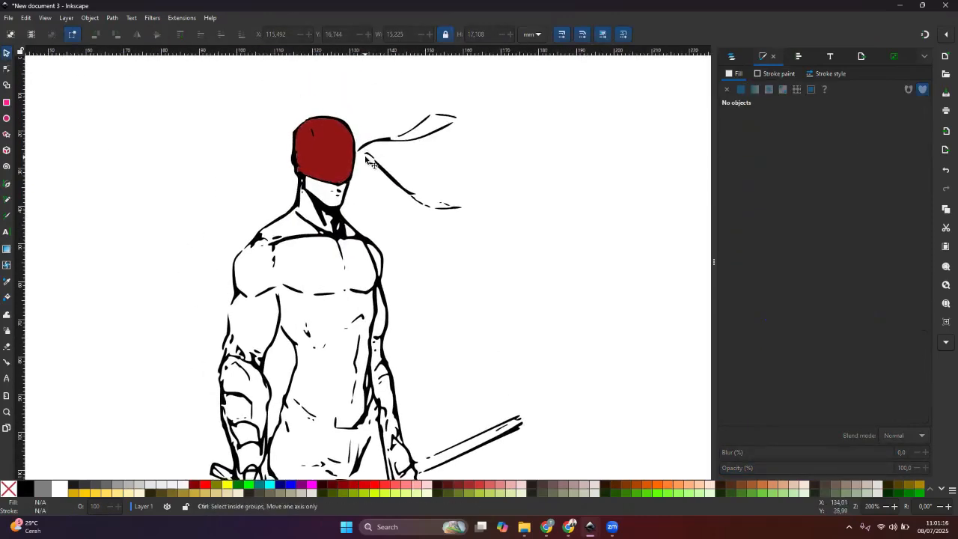
Step: Trace the upper headband ribbon with the Pen tool as a closed path about 22 × 7 mm, bridging the gaps in its outline
{"action": "scroll", "coordinate": [367, 160], "scroll_direction": "up", "scroll_amount": 2}
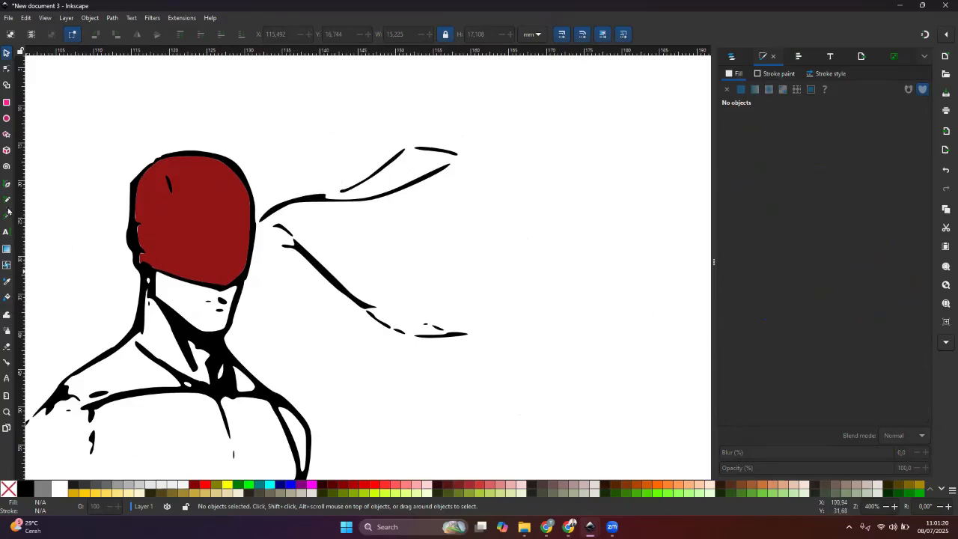
{"action": "left_click", "coordinate": [8, 185]}
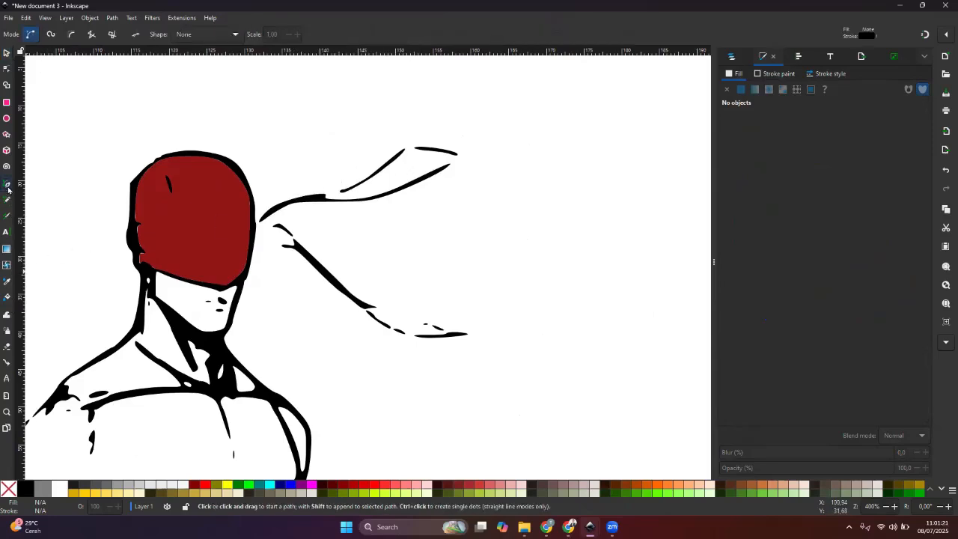
{"action": "left_click", "coordinate": [305, 198]}
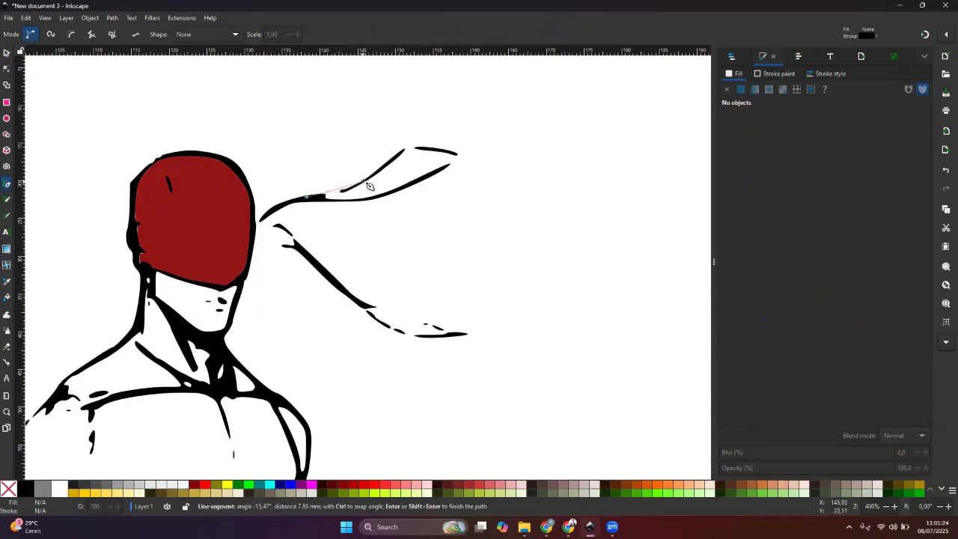
{"action": "left_click_drag", "start_coordinate": [367, 187], "coordinate": [385, 174]}
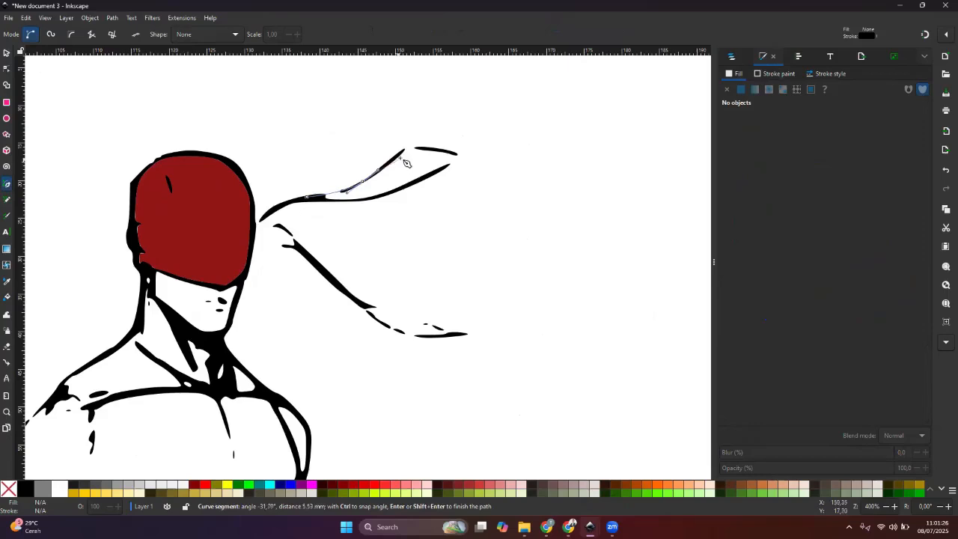
{"action": "left_click", "coordinate": [405, 150]}
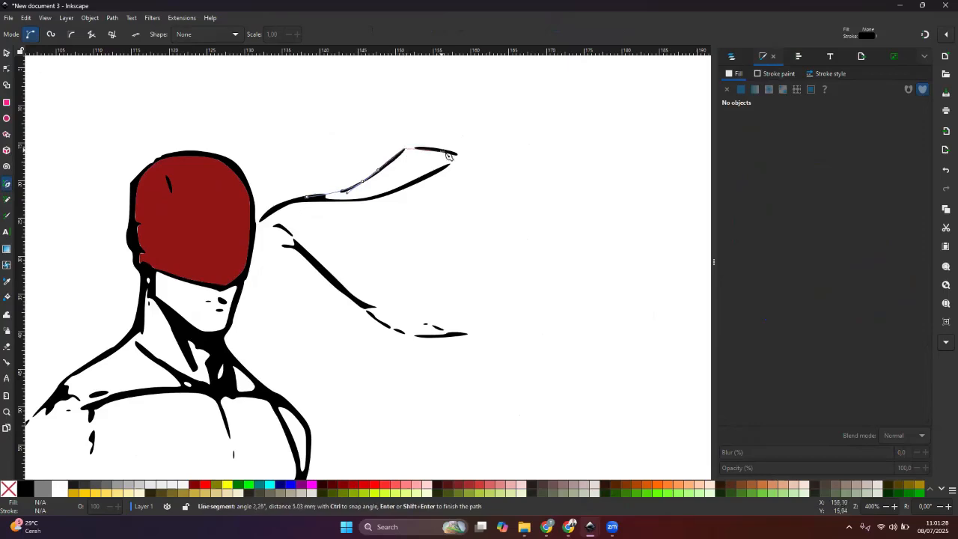
{"action": "left_click_drag", "start_coordinate": [442, 150], "coordinate": [457, 155]}
{"action": "left_click", "coordinate": [462, 156]}
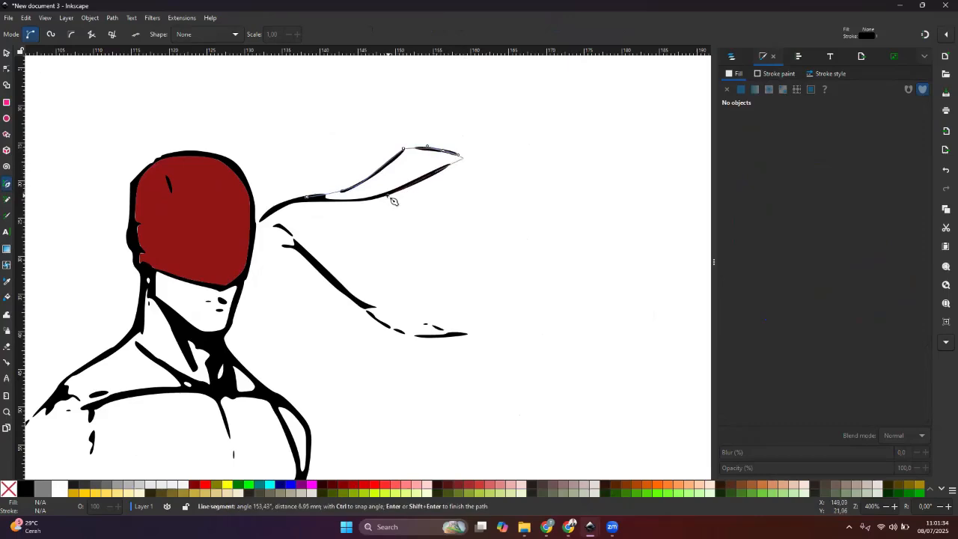
{"action": "left_click_drag", "start_coordinate": [392, 200], "coordinate": [382, 202]}
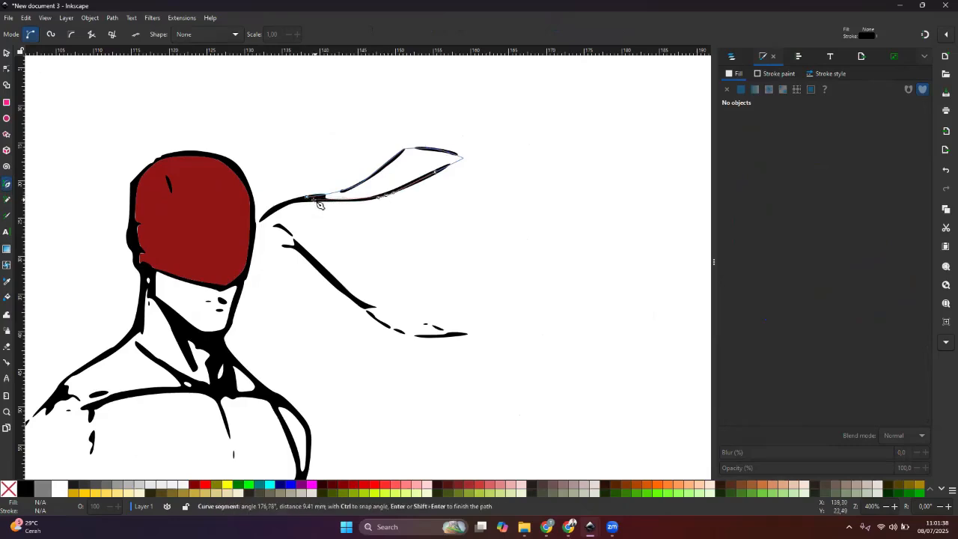
{"action": "left_click_drag", "start_coordinate": [314, 199], "coordinate": [291, 196]}
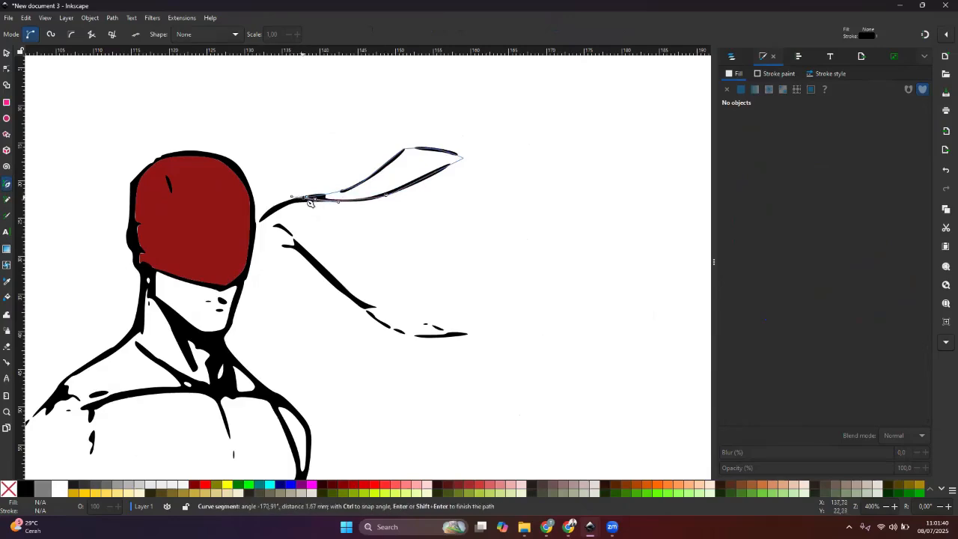
{"action": "left_click", "coordinate": [317, 199]}
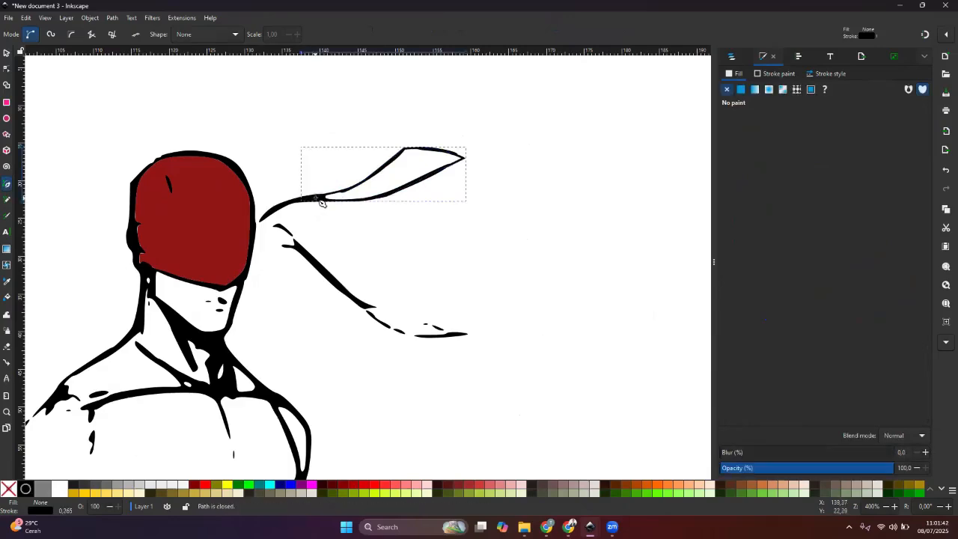
Step: Set the upper ribbon path's stroke to a round join and a round cap
{"action": "left_click", "coordinate": [6, 54]}
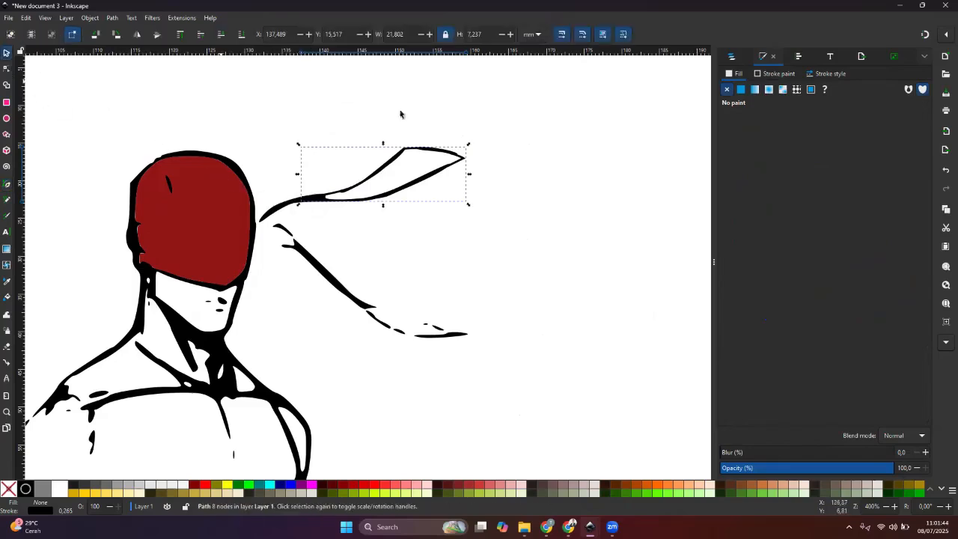
{"action": "left_click", "coordinate": [822, 73]}
{"action": "left_click", "coordinate": [778, 74]}
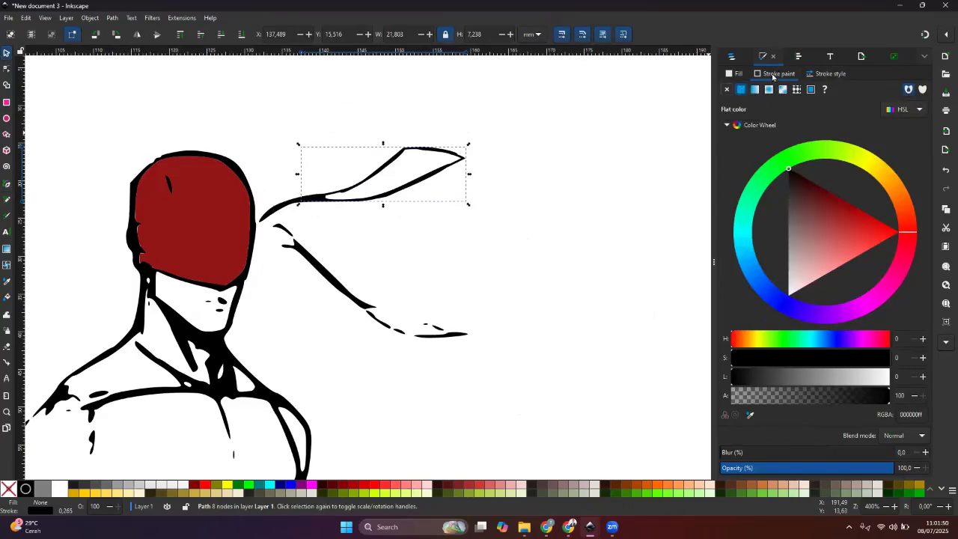
{"action": "left_click", "coordinate": [824, 75]}
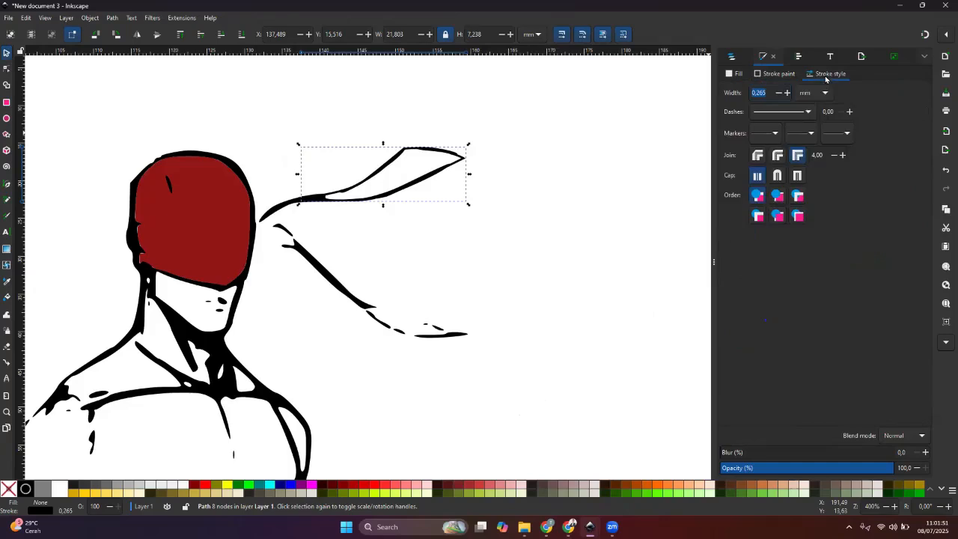
{"action": "left_click", "coordinate": [778, 158]}
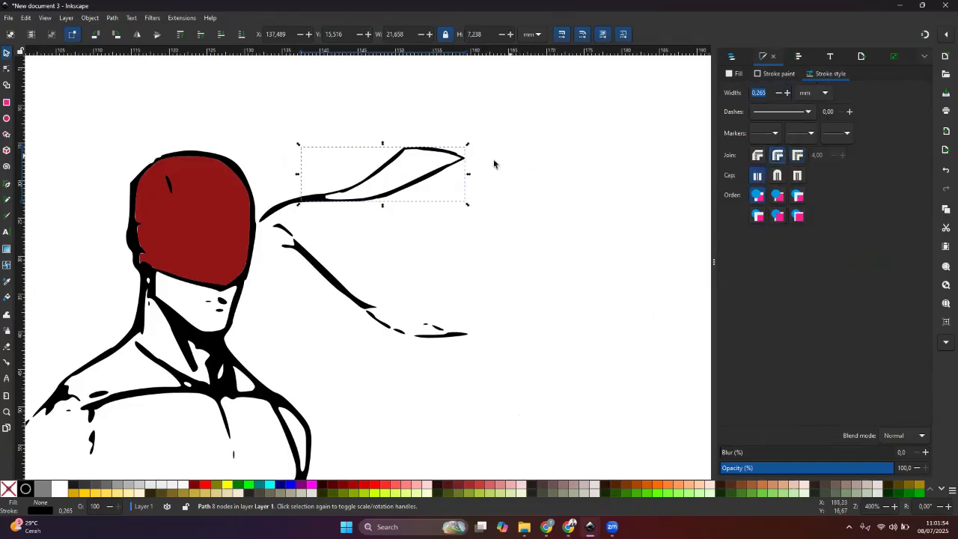
{"action": "scroll", "coordinate": [493, 164], "scroll_direction": "up", "scroll_amount": 4, "text": "ctrl"}
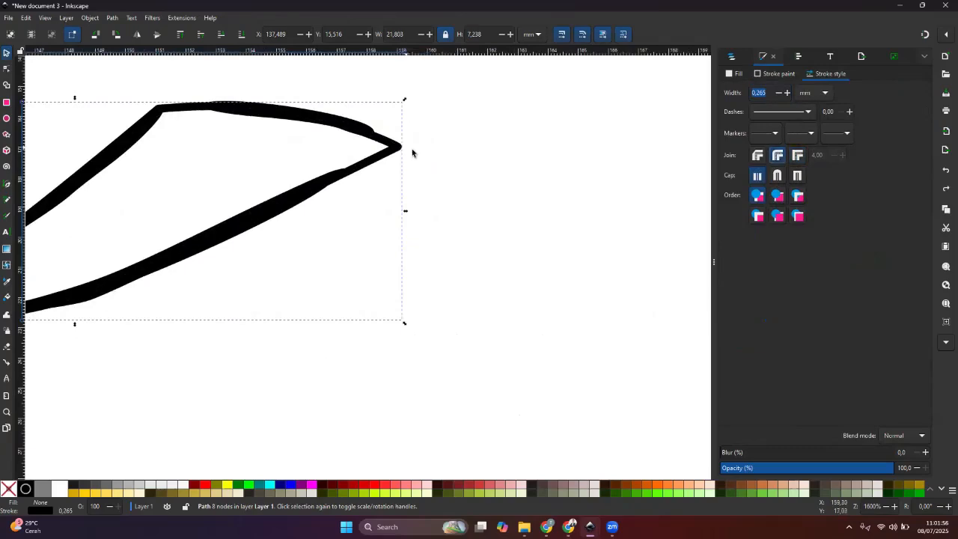
{"action": "left_click", "coordinate": [394, 160]}
{"action": "left_click", "coordinate": [393, 149]}
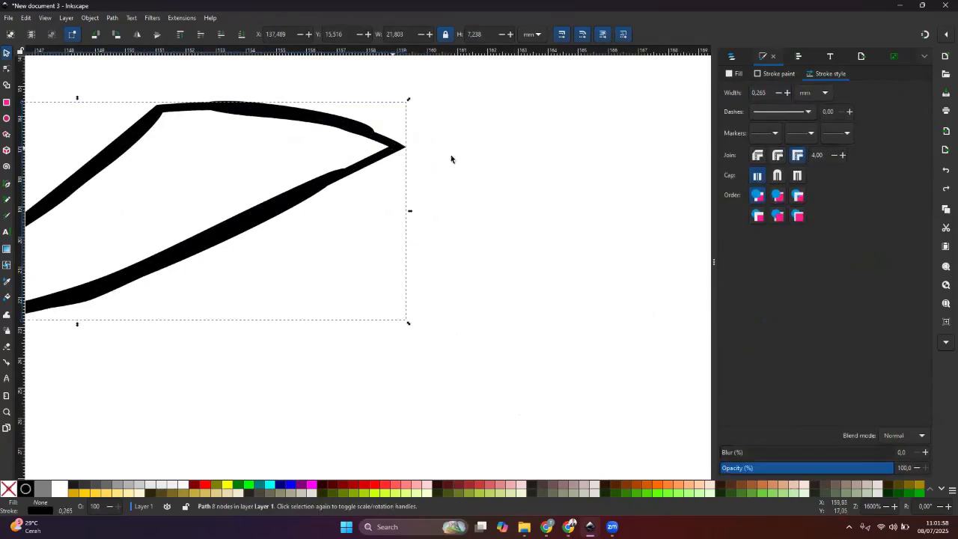
{"action": "left_click", "coordinate": [778, 155]}
{"action": "left_click", "coordinate": [779, 175]}
{"action": "left_click", "coordinate": [234, 254]}
Step: Examine the fighter's line art from the head and ribbons down through the torso, arms, sticks and legs
{"action": "scroll", "coordinate": [234, 257], "scroll_direction": "down", "scroll_amount": 1}
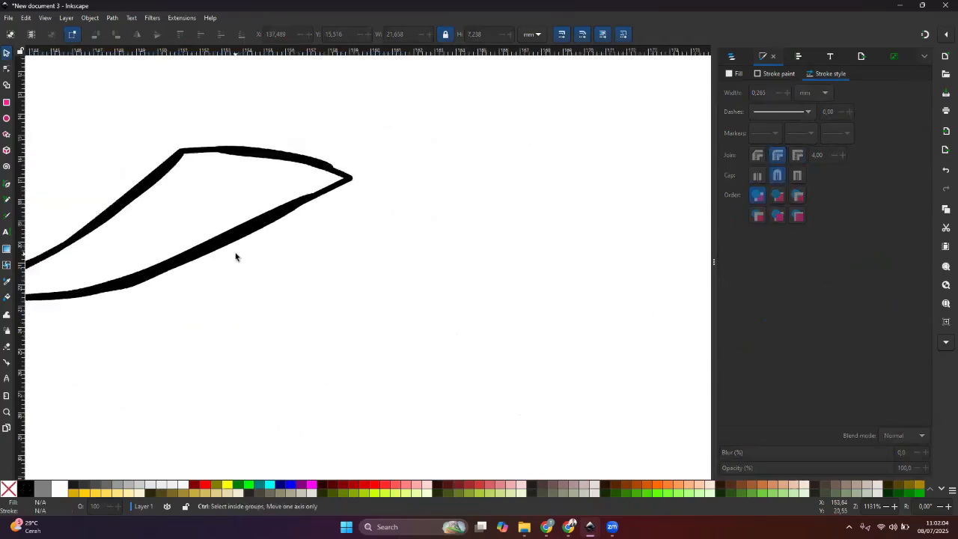
{"action": "scroll", "coordinate": [235, 256], "scroll_direction": "down", "scroll_amount": 2}
{"action": "left_click_drag", "start_coordinate": [197, 278], "coordinate": [421, 240]}
{"action": "key", "text": "space"}
{"action": "left_click_drag", "start_coordinate": [340, 312], "coordinate": [370, 262]}
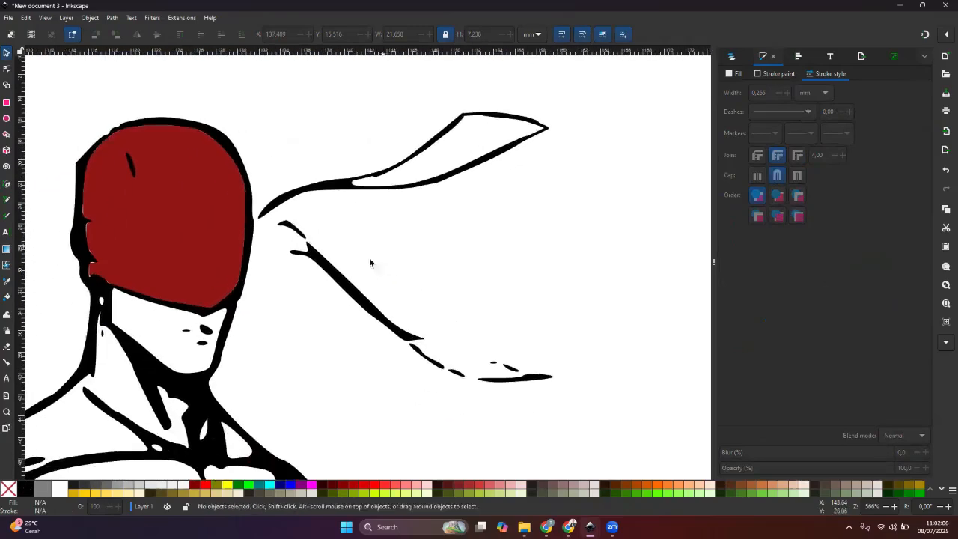
{"action": "scroll", "coordinate": [370, 263], "scroll_direction": "down", "scroll_amount": 1}
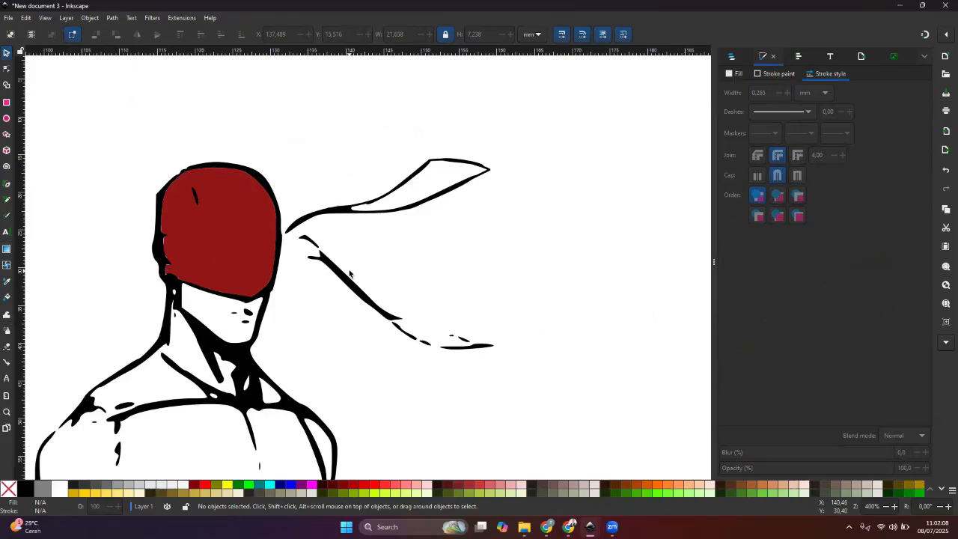
{"action": "key", "text": "space"}
{"action": "left_click_drag", "start_coordinate": [319, 365], "coordinate": [344, 287]}
{"action": "scroll", "coordinate": [342, 287], "scroll_direction": "down", "scroll_amount": 1}
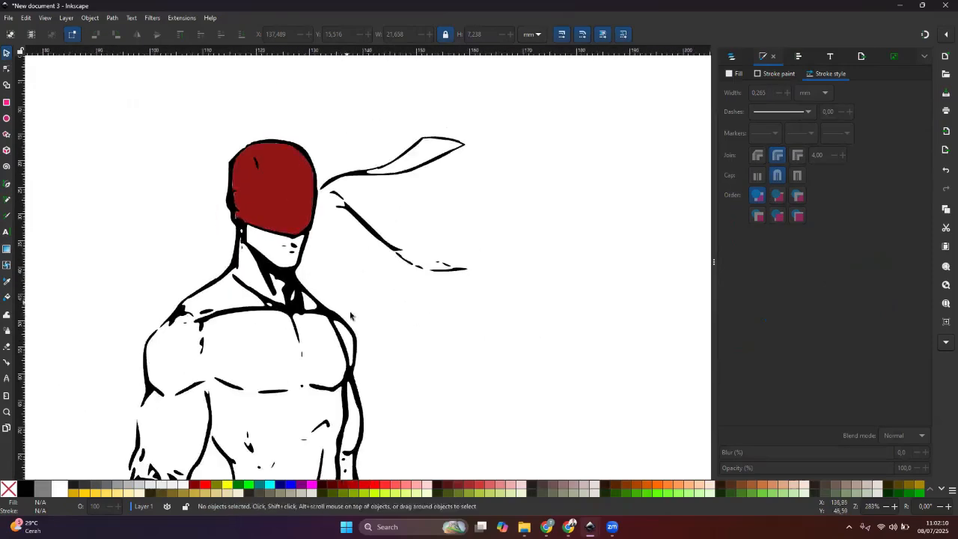
{"action": "key", "text": "space"}
{"action": "left_click_drag", "start_coordinate": [339, 356], "coordinate": [378, 250]}
{"action": "key", "text": "space"}
{"action": "left_click_drag", "start_coordinate": [349, 340], "coordinate": [349, 246]}
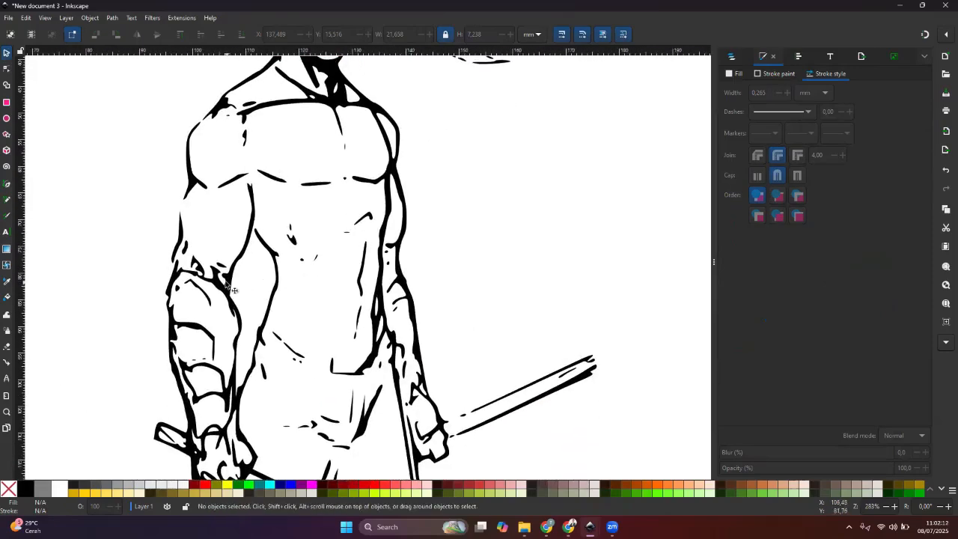
{"action": "key", "text": "space"}
{"action": "left_click_drag", "start_coordinate": [300, 308], "coordinate": [305, 256]}
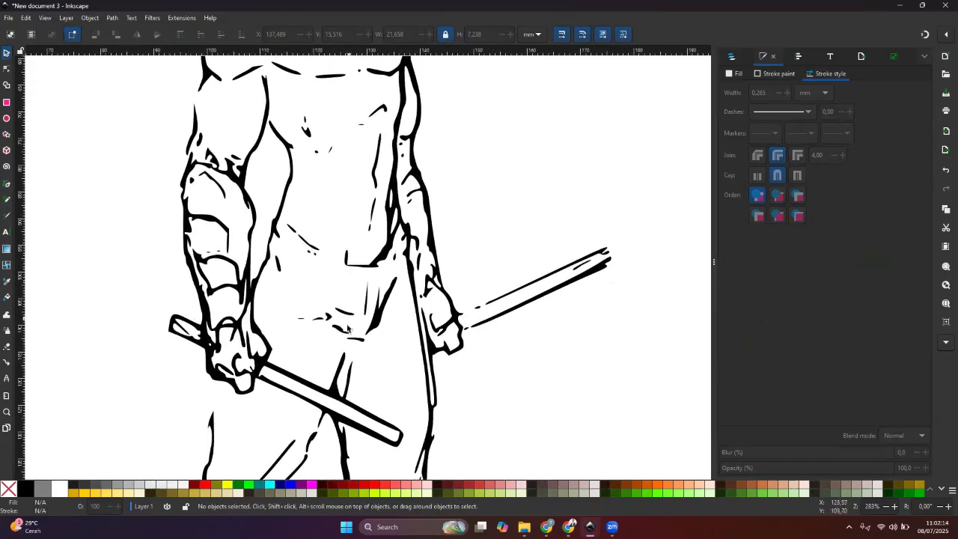
{"action": "key", "text": "space"}
{"action": "left_click_drag", "start_coordinate": [293, 320], "coordinate": [280, 184]}
{"action": "key", "text": "space"}
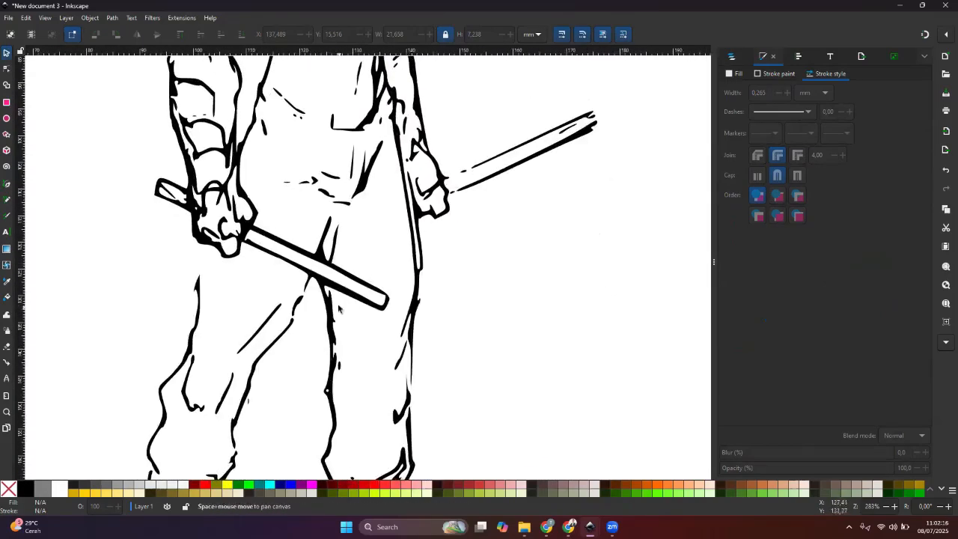
{"action": "left_click_drag", "start_coordinate": [342, 307], "coordinate": [364, 170]}
{"action": "key", "text": "space"}
{"action": "left_click_drag", "start_coordinate": [362, 214], "coordinate": [353, 145]}
{"action": "key", "text": "space"}
{"action": "left_click_drag", "start_coordinate": [353, 191], "coordinate": [326, 302]}
{"action": "key", "text": "space"}
{"action": "scroll", "coordinate": [327, 302], "scroll_direction": "up", "scroll_amount": 10}
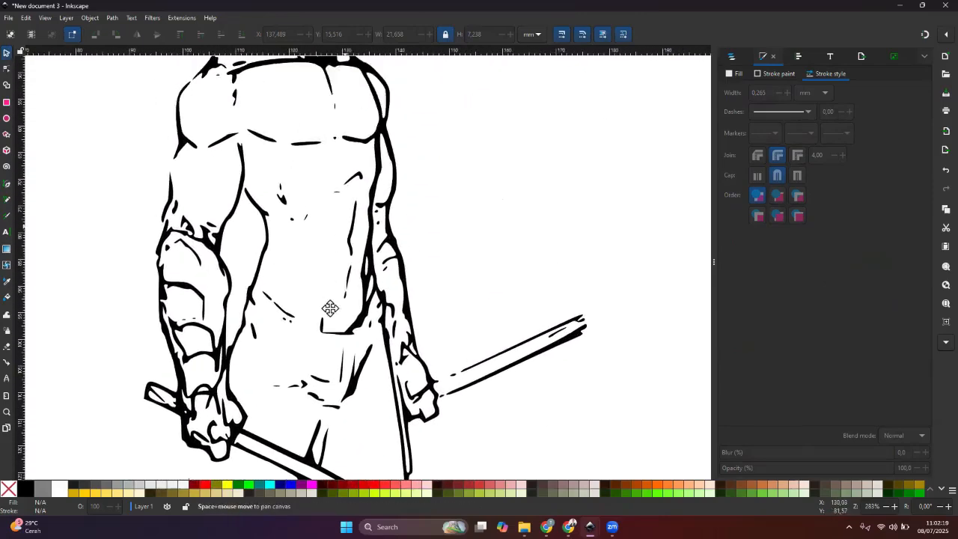
{"action": "left_click_drag", "start_coordinate": [303, 344], "coordinate": [302, 348]}
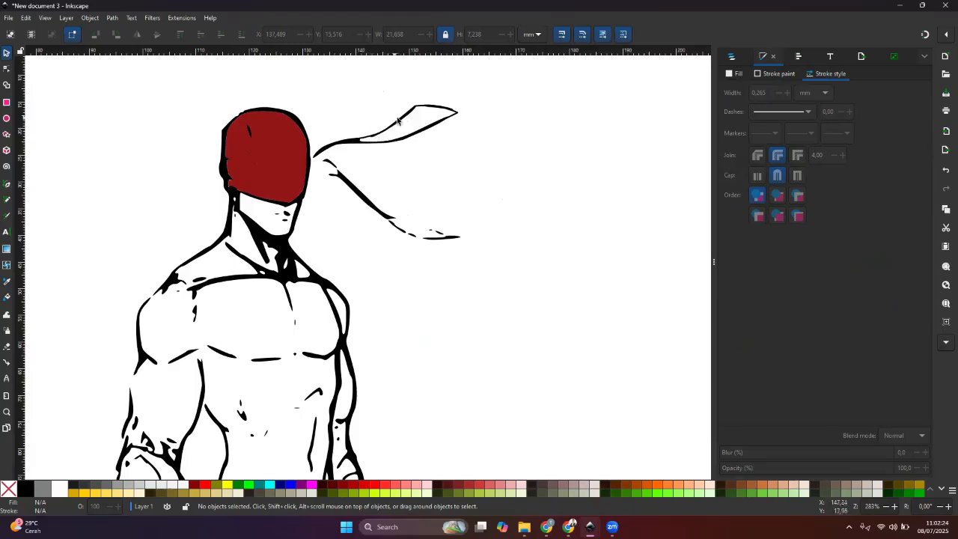
{"action": "left_click", "coordinate": [277, 163]}
{"action": "left_click_drag", "start_coordinate": [277, 163], "coordinate": [333, 122]}
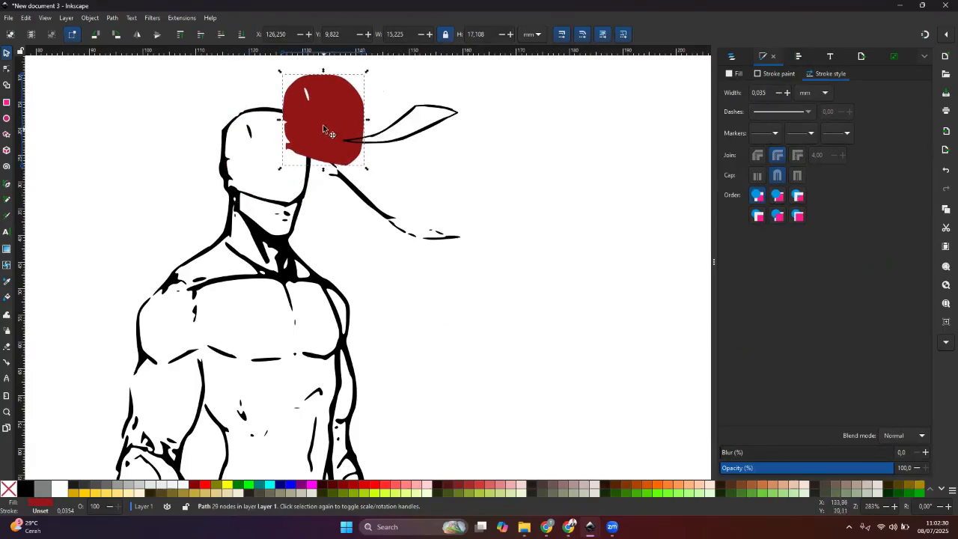
{"action": "key", "text": "ctrl+z"}
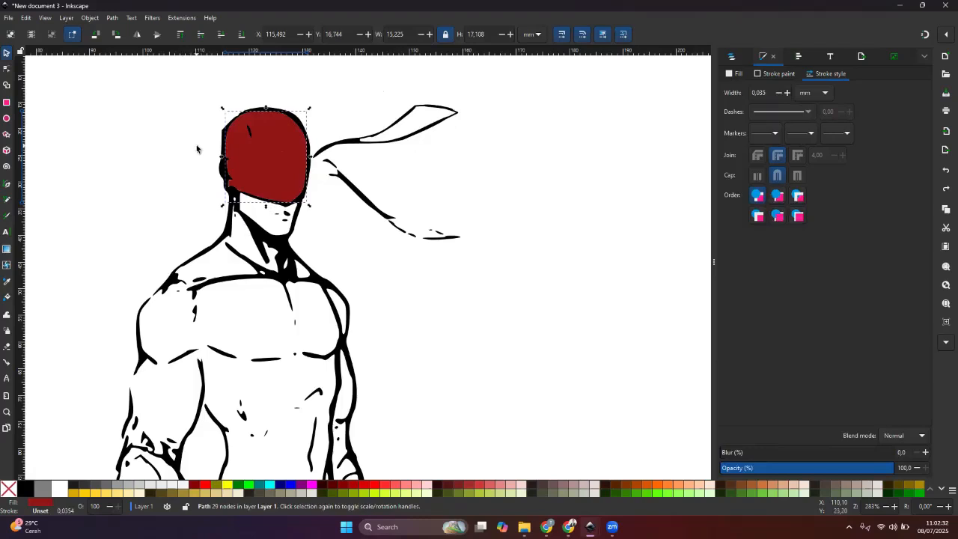
{"action": "key", "text": "ctrl+z"}
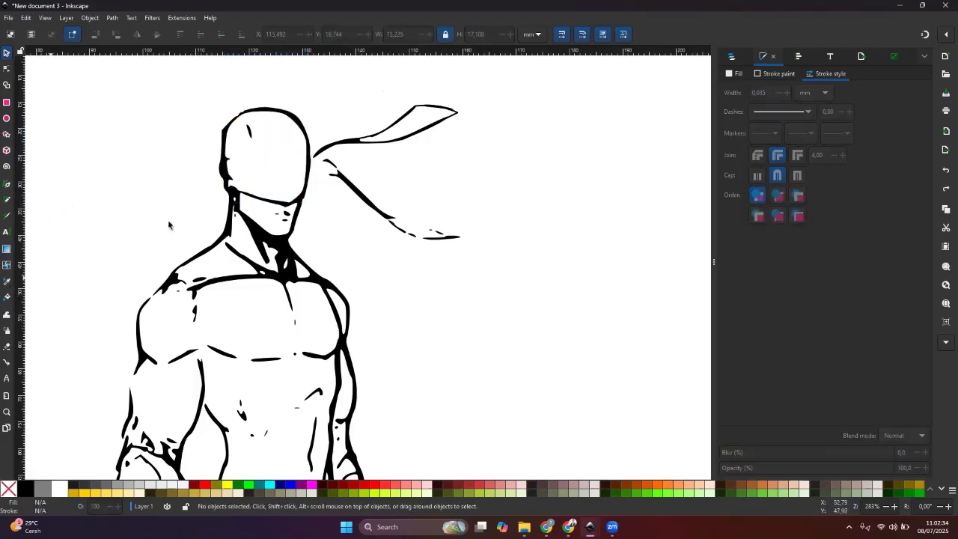
{"action": "key", "text": "ctrl+shift+z"}
Step: Move the dark red head fill off beside the head and trace the mask's outline with a closed Pen path about 16 × 18 mm
{"action": "left_click_drag", "start_coordinate": [256, 161], "coordinate": [104, 181]}
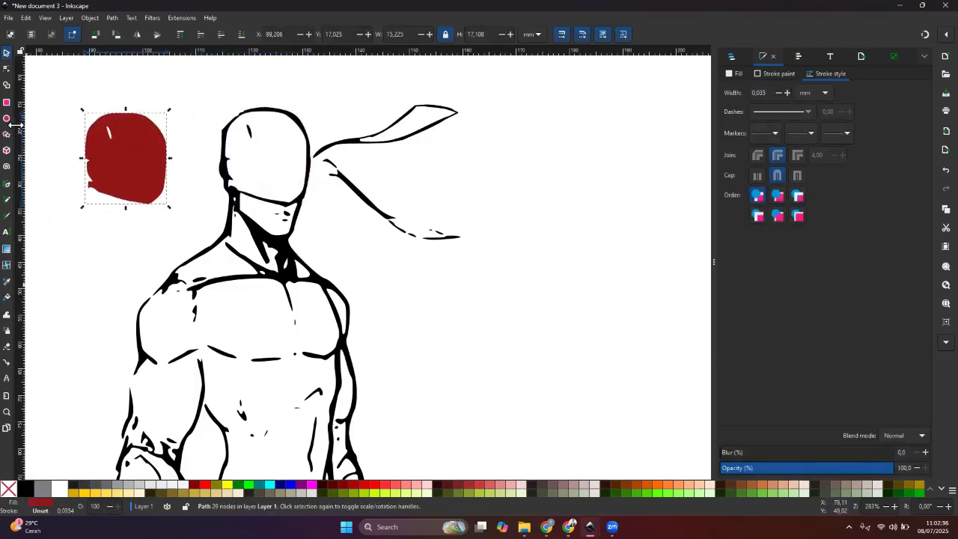
{"action": "left_click", "coordinate": [6, 183]}
{"action": "scroll", "coordinate": [297, 169], "scroll_direction": "up", "scroll_amount": 2}
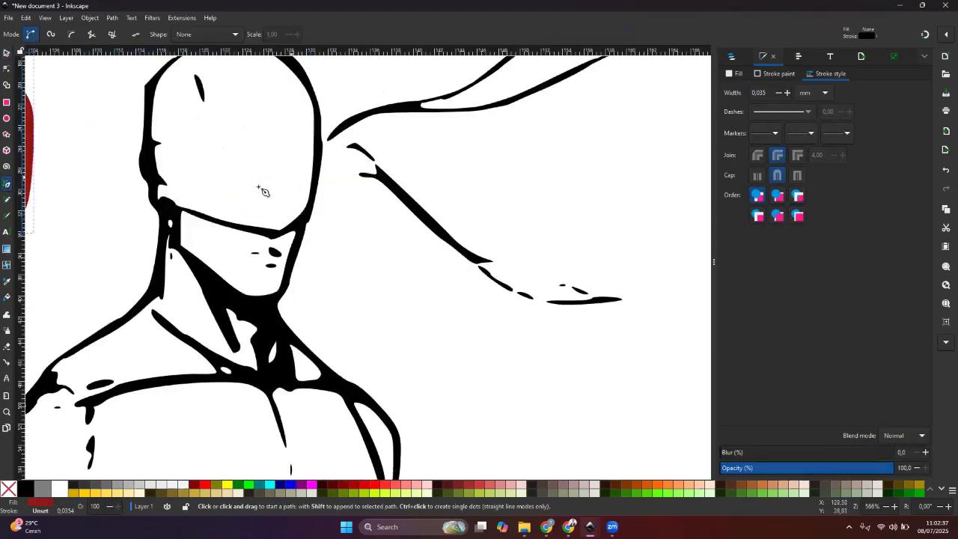
{"action": "left_click", "coordinate": [163, 214]}
{"action": "left_click", "coordinate": [213, 220]}
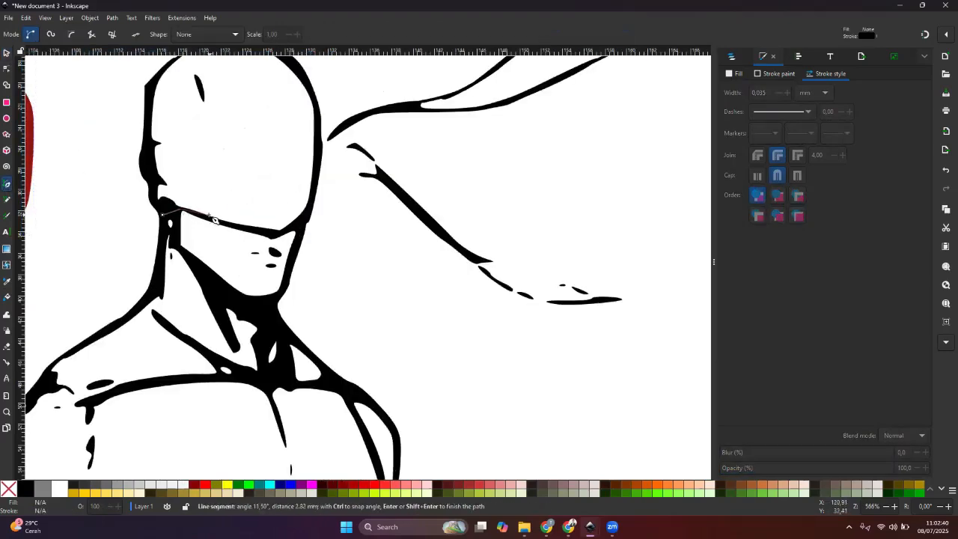
{"action": "left_click", "coordinate": [273, 234]}
{"action": "left_click", "coordinate": [311, 213]}
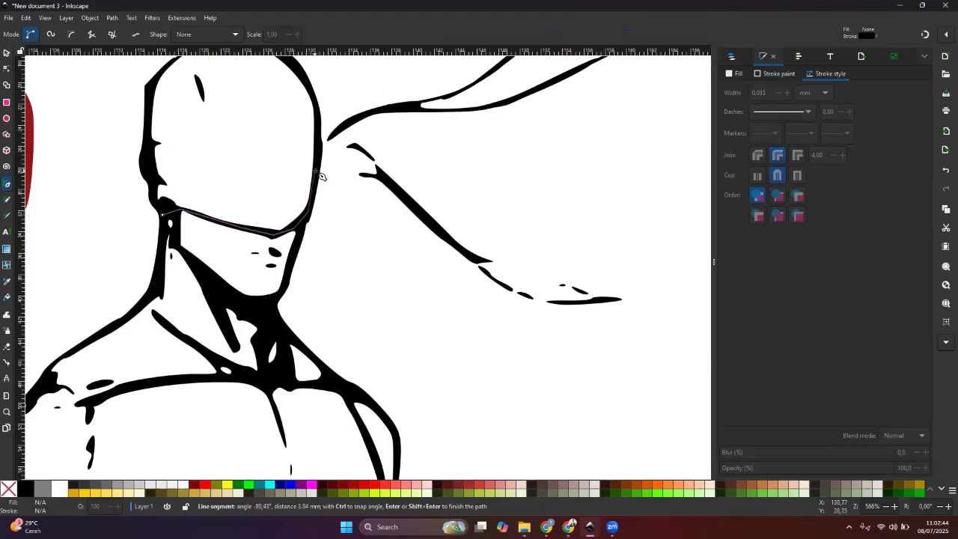
{"action": "left_click", "coordinate": [317, 121]}
{"action": "left_click_drag", "start_coordinate": [317, 120], "coordinate": [367, 205]}
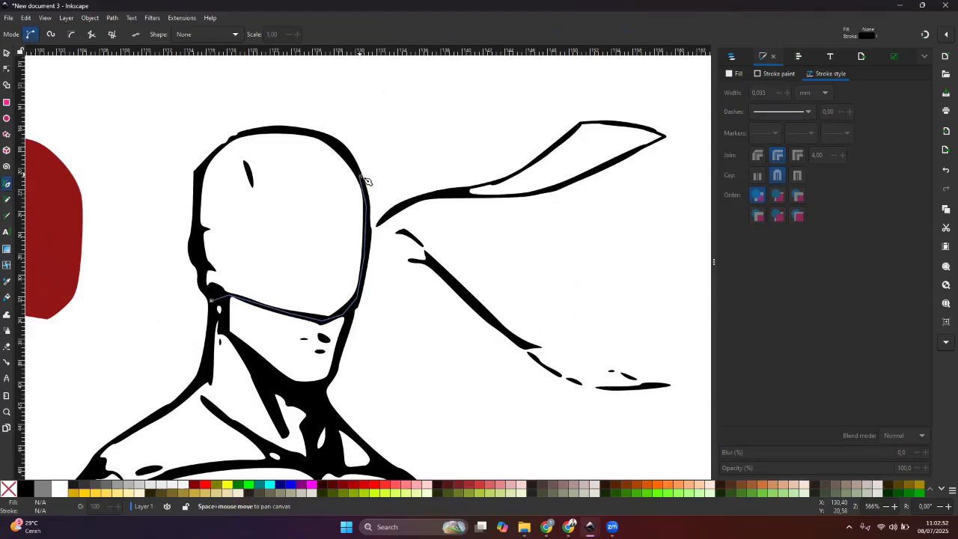
{"action": "left_click_drag", "start_coordinate": [361, 176], "coordinate": [503, 212]}
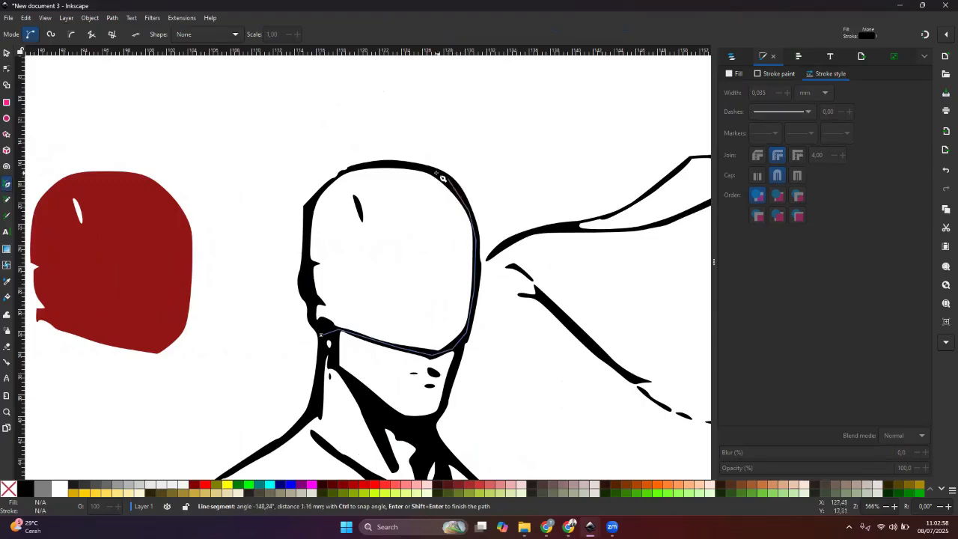
{"action": "left_click_drag", "start_coordinate": [383, 165], "coordinate": [369, 164]}
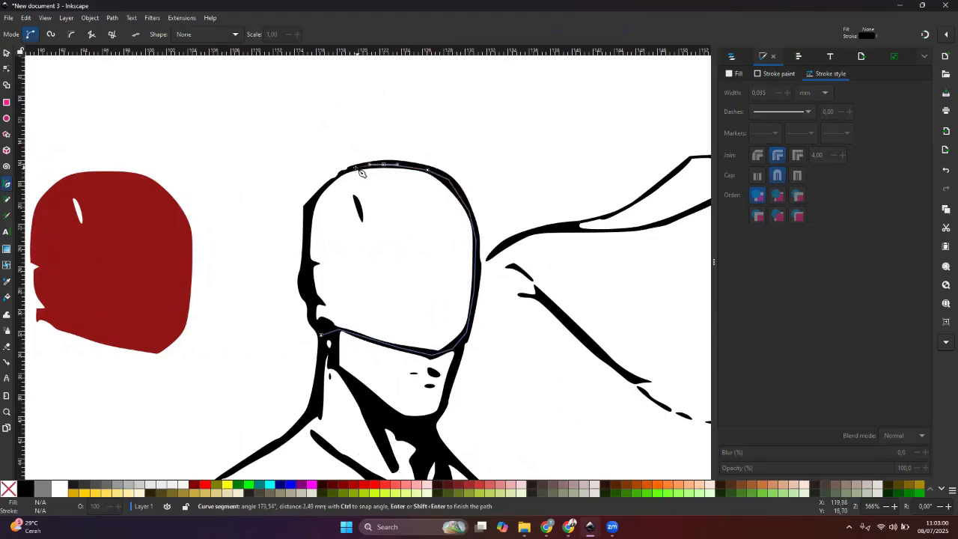
{"action": "left_click", "coordinate": [353, 168]}
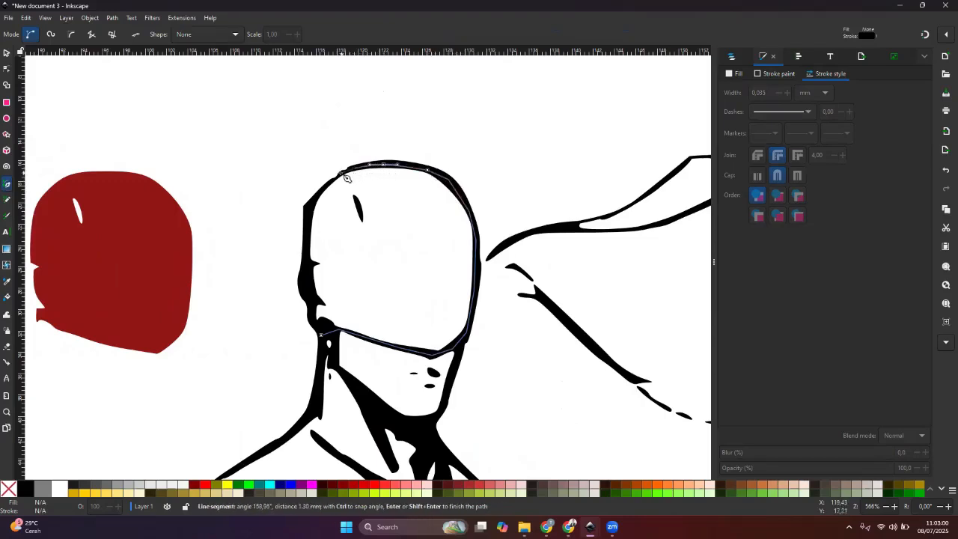
{"action": "left_click", "coordinate": [310, 205]}
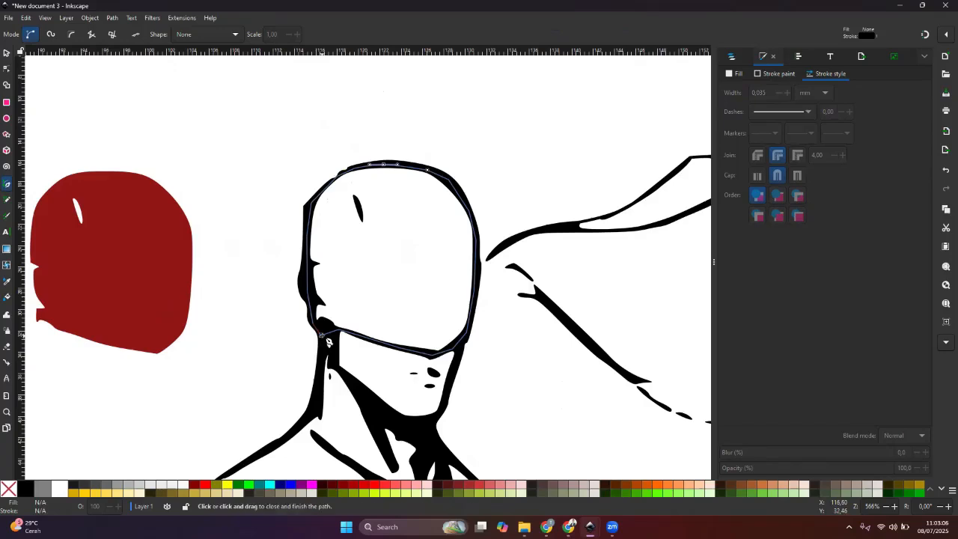
{"action": "left_click", "coordinate": [327, 342]}
Step: Fill the traced mask path with the dark red sampled from the old head fill and lower it behind the line art
{"action": "key", "text": "d"}
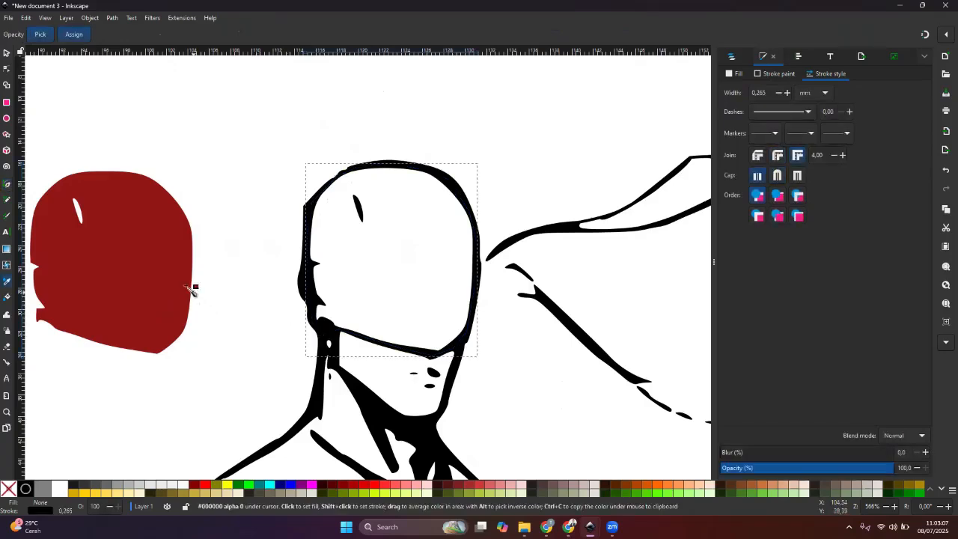
{"action": "left_click", "coordinate": [132, 269]}
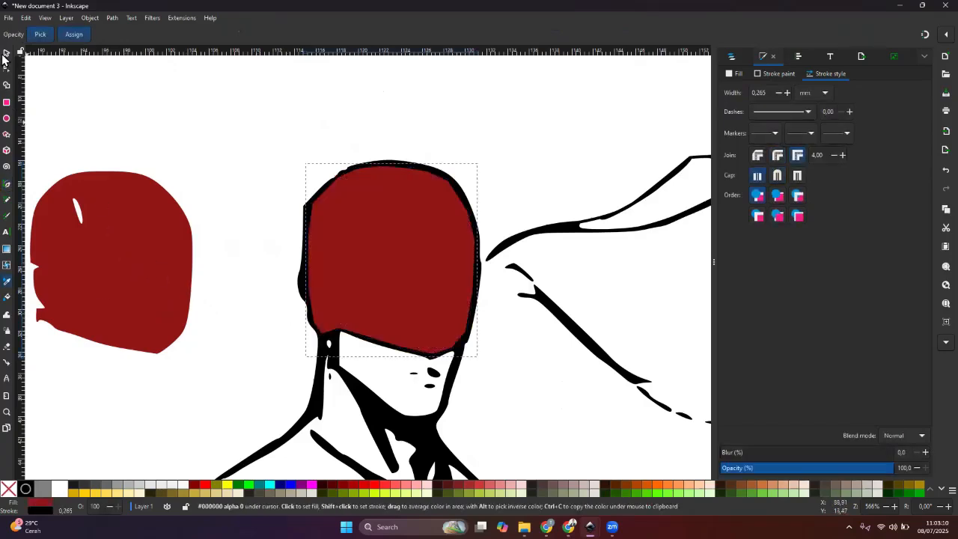
{"action": "left_click", "coordinate": [6, 53]}
{"action": "left_click", "coordinate": [221, 35]}
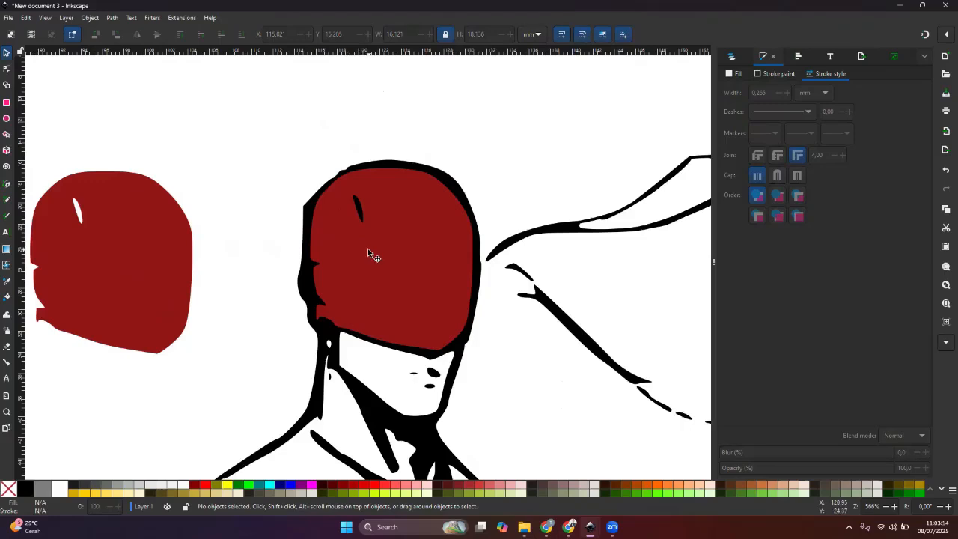
Step: Remove the mask path's stroke, fit it back under the head outline and delete the old red fill beside the head
{"action": "left_click_drag", "start_coordinate": [370, 252], "coordinate": [430, 195]}
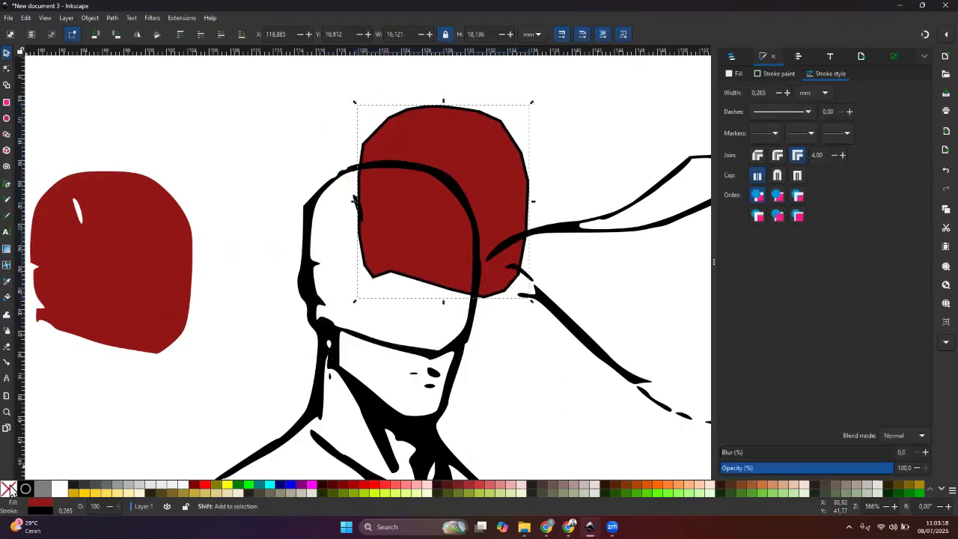
{"action": "left_click_drag", "start_coordinate": [436, 250], "coordinate": [380, 308]}
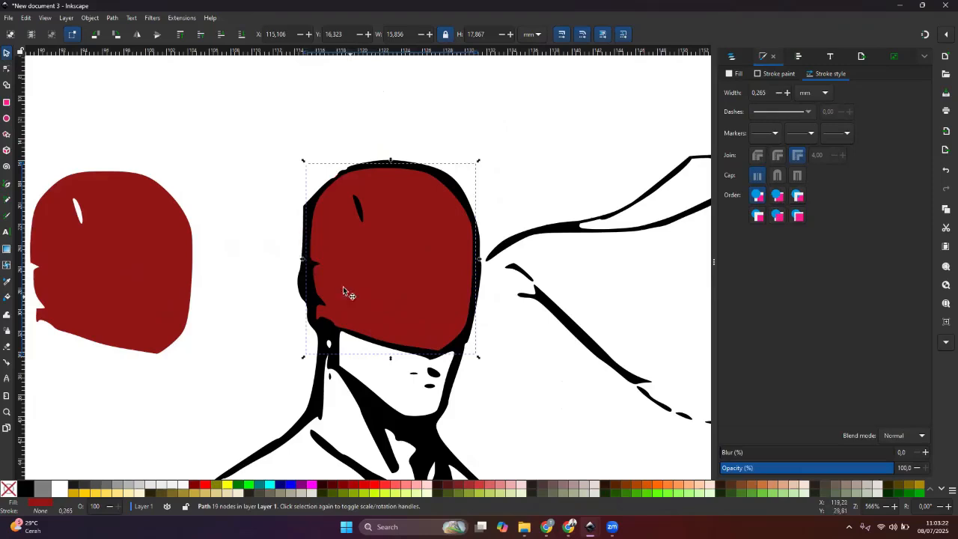
{"action": "left_click", "coordinate": [269, 228]}
{"action": "left_click_drag", "start_coordinate": [183, 260], "coordinate": [193, 240]}
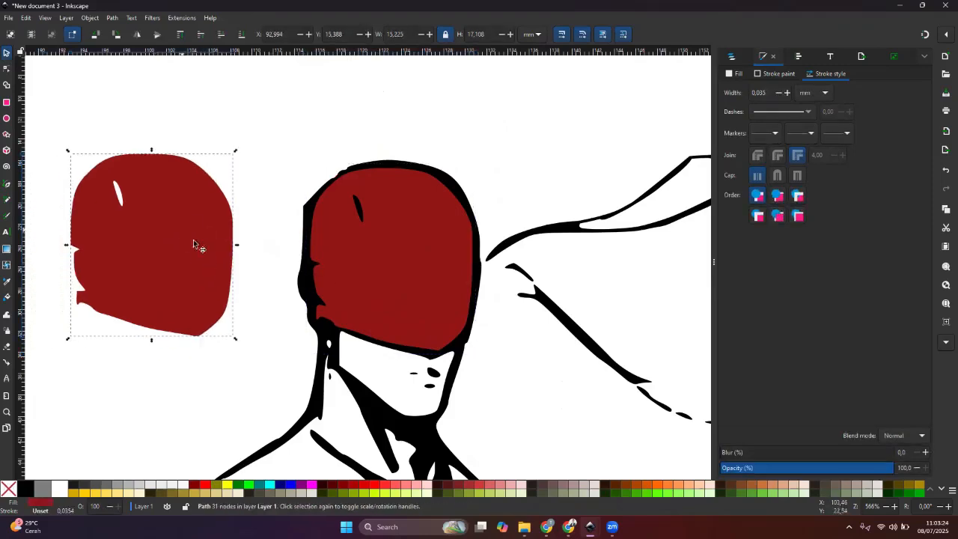
{"action": "key", "text": "Delete"}
{"action": "scroll", "coordinate": [498, 263], "scroll_direction": "down", "scroll_amount": 2}
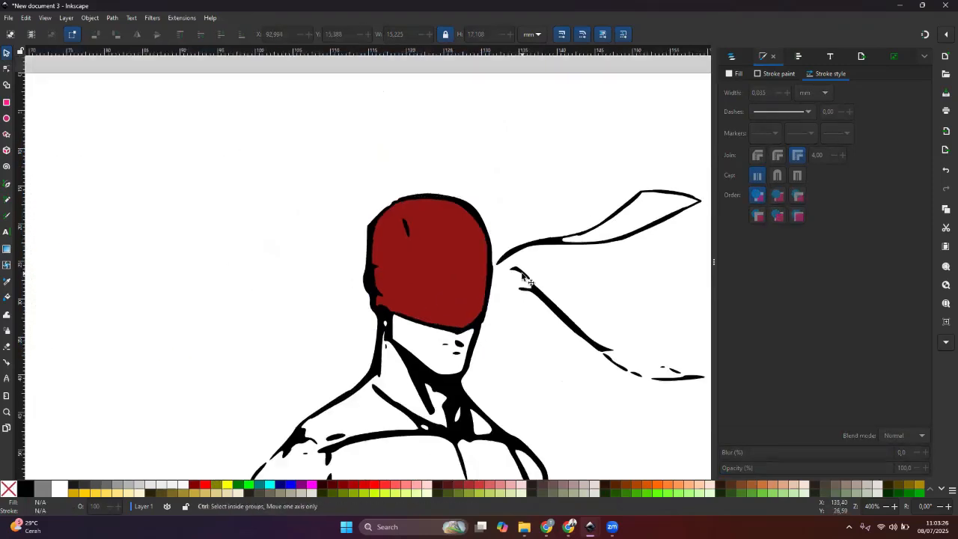
{"action": "left_click_drag", "start_coordinate": [497, 264], "coordinate": [397, 200]}
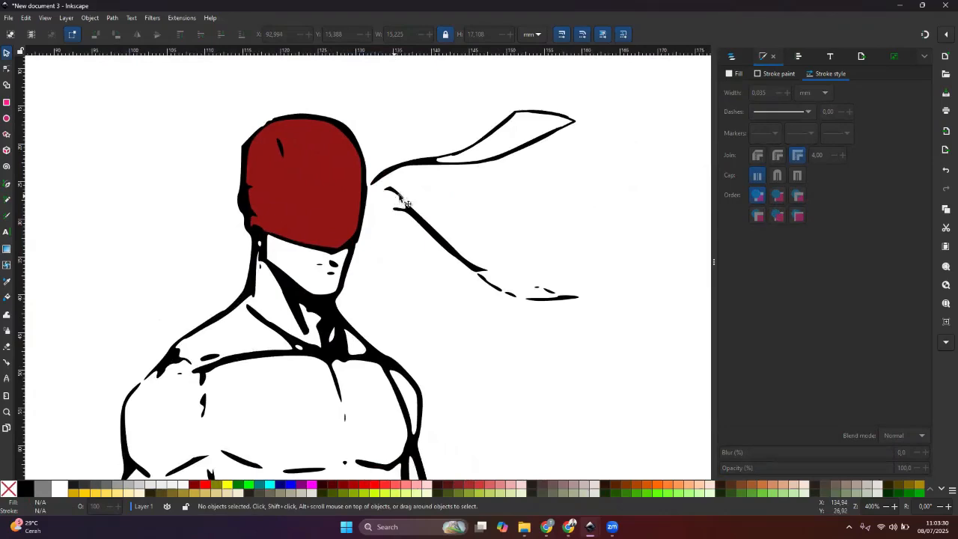
{"action": "left_click_drag", "start_coordinate": [522, 156], "coordinate": [457, 193]}
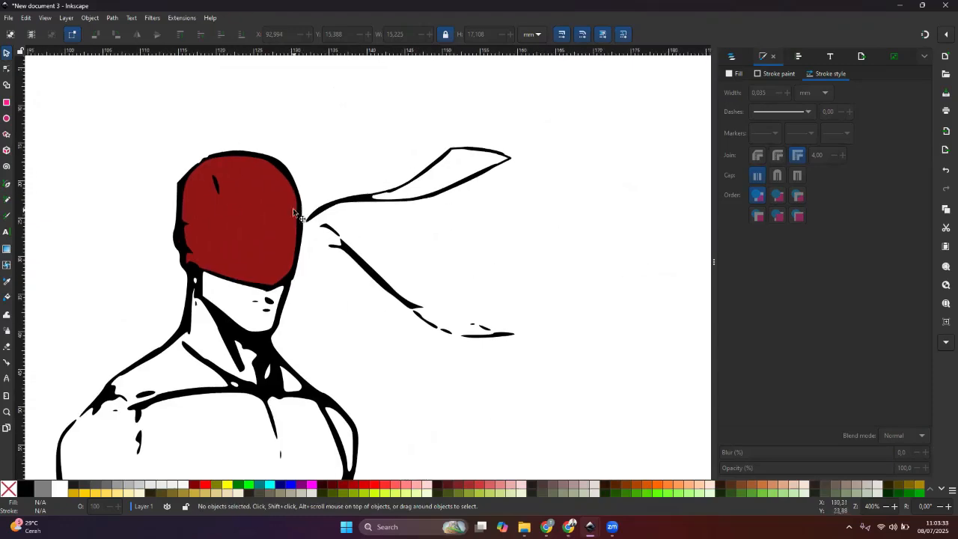
{"action": "left_click", "coordinate": [7, 184]}
{"action": "left_click", "coordinate": [532, 222]}
{"action": "left_click_drag", "start_coordinate": [580, 225], "coordinate": [599, 299]}
{"action": "left_click_drag", "start_coordinate": [570, 305], "coordinate": [537, 261]}
{"action": "left_click", "coordinate": [533, 222]}
{"action": "key", "text": "Delete"}
{"action": "scroll", "coordinate": [321, 226], "scroll_direction": "up", "scroll_amount": 1}
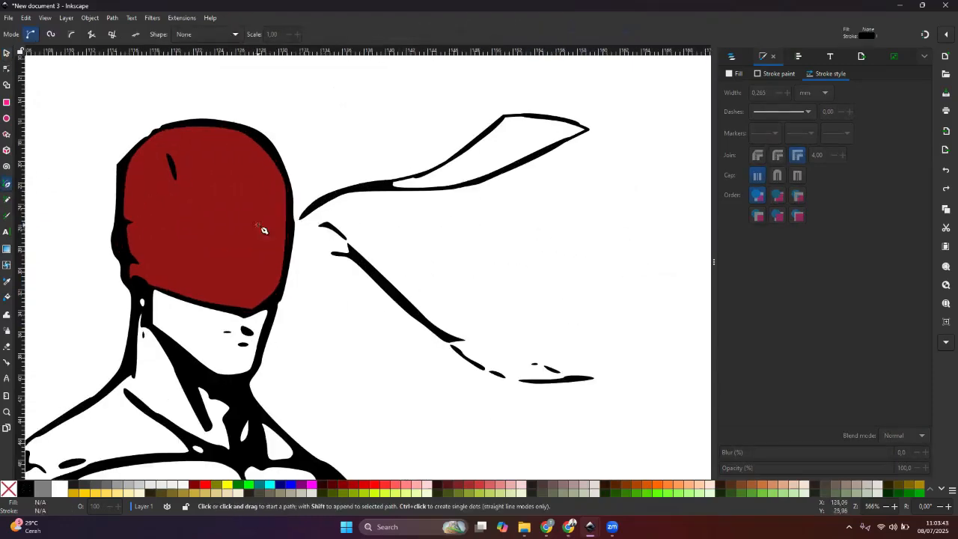
Step: Draw a closed Pen path that joins the narrow end of the upper ribbon to the back of the mask
{"action": "left_click", "coordinate": [293, 226]}
{"action": "left_click_drag", "start_coordinate": [345, 191], "coordinate": [380, 187]}
{"action": "left_click", "coordinate": [394, 189]}
{"action": "left_click", "coordinate": [346, 202]}
{"action": "left_click_drag", "start_coordinate": [307, 219], "coordinate": [300, 224]}
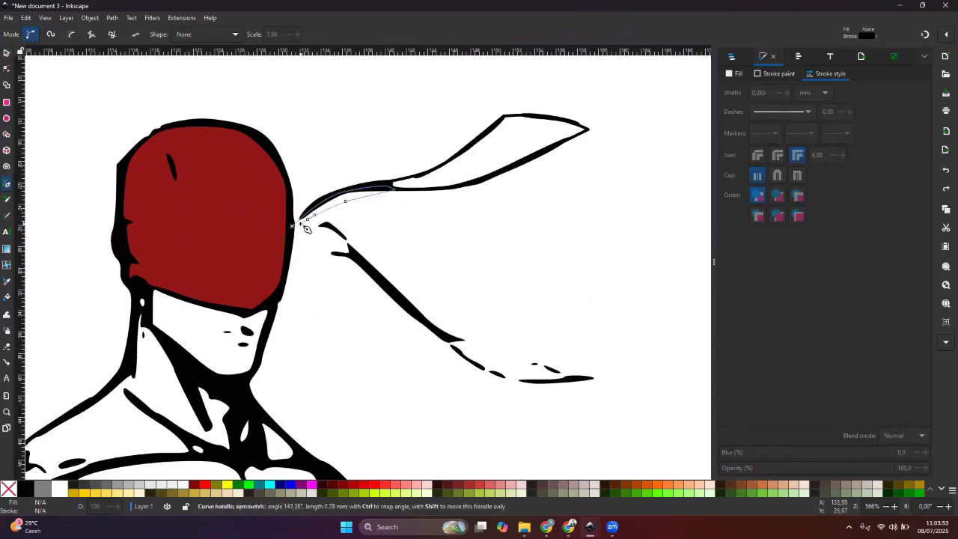
{"action": "left_click", "coordinate": [296, 229]}
Step: Trace the lower ribbon's bottom edge with the Pen tool from the back of the mask to the ribbon's tip
{"action": "left_click", "coordinate": [291, 242]}
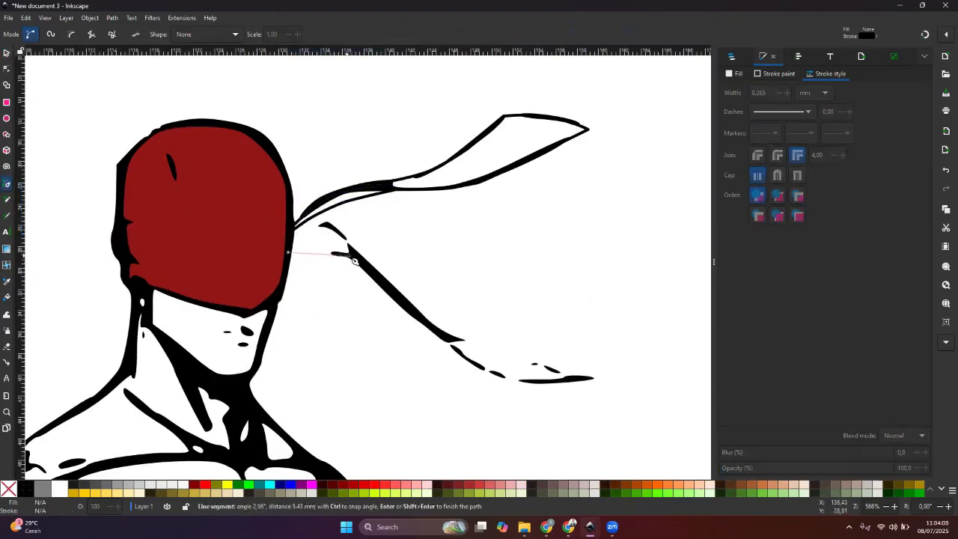
{"action": "left_click_drag", "start_coordinate": [349, 255], "coordinate": [361, 264]}
{"action": "mouse_move", "coordinate": [457, 350]}
{"action": "left_mouse_down"}
{"action": "mouse_move", "coordinate": [485, 378]}
{"action": "mouse_move", "coordinate": [572, 379]}
{"action": "left_mouse_up"}
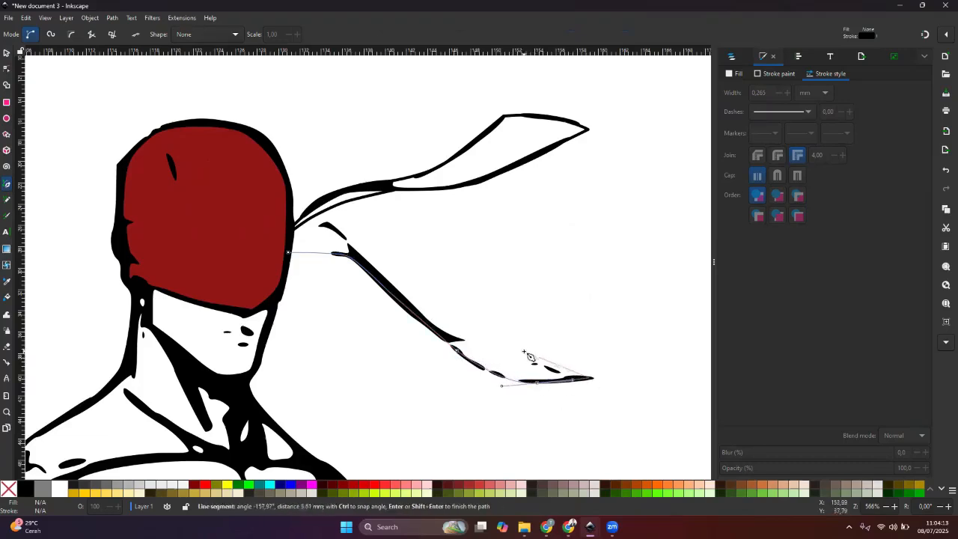
Step: Trace the lower ribbon's top edge from the tip back to the mask, redoing misplaced points, and close the path
{"action": "left_click_drag", "start_coordinate": [521, 348], "coordinate": [499, 319]}
{"action": "key", "text": "ctrl+z"}
{"action": "mouse_move", "coordinate": [519, 350]}
{"action": "left_mouse_down"}
{"action": "mouse_move", "coordinate": [507, 321]}
{"action": "mouse_move", "coordinate": [496, 326]}
{"action": "mouse_move", "coordinate": [534, 362]}
{"action": "mouse_move", "coordinate": [525, 351]}
{"action": "left_mouse_up"}
{"action": "key", "text": "ctrl+z"}
{"action": "left_click_drag", "start_coordinate": [436, 327], "coordinate": [397, 268]}
{"action": "key", "text": "ctrl+z"}
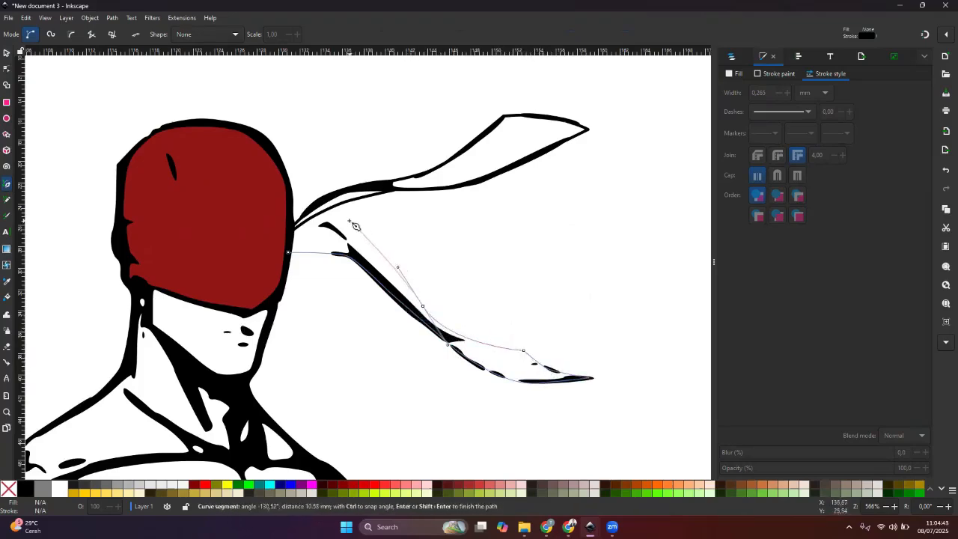
{"action": "left_click_drag", "start_coordinate": [349, 220], "coordinate": [305, 230]}
{"action": "left_click", "coordinate": [291, 240]}
{"action": "left_click", "coordinate": [289, 250]}
Step: Give the lower ribbon path's stroke a round join and deselect it
{"action": "key", "text": "v"}
{"action": "key", "text": "ctrl+z"}
{"action": "left_click", "coordinate": [777, 155]}
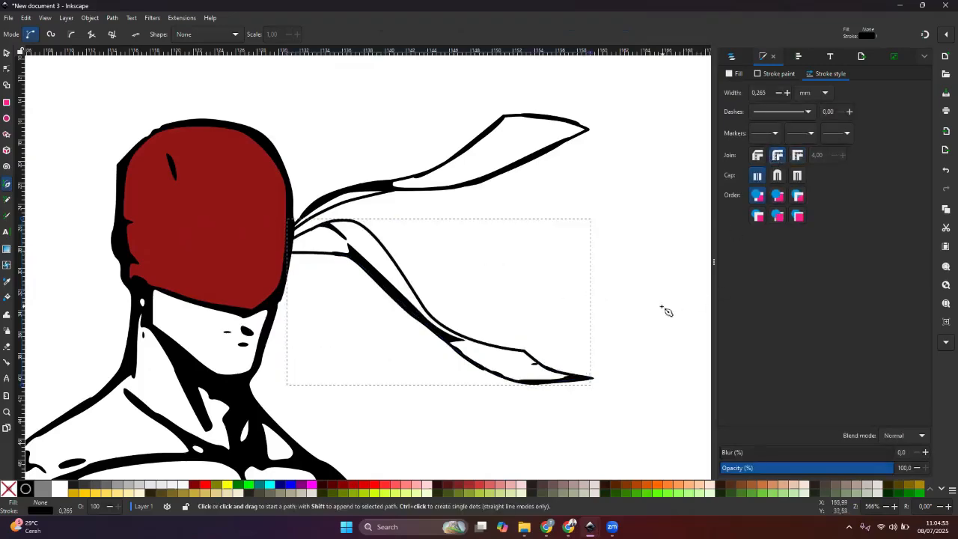
{"action": "key", "text": "s"}
{"action": "left_click", "coordinate": [665, 309]}
Step: Split the complete line art into separate paths and try breaking apart the fighter's figure path
{"action": "scroll", "coordinate": [495, 273], "scroll_direction": "down", "scroll_amount": 1}
{"action": "scroll", "coordinate": [314, 240], "scroll_direction": "up", "scroll_amount": 1}
{"action": "left_click", "coordinate": [214, 222]}
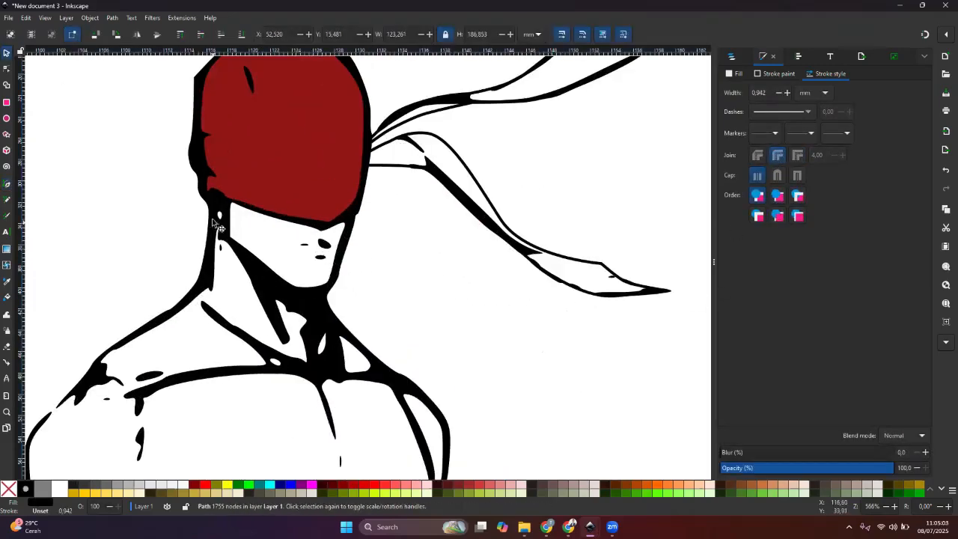
{"action": "left_click", "coordinate": [112, 18]}
{"action": "left_click", "coordinate": [143, 169]}
{"action": "left_click", "coordinate": [336, 253]}
{"action": "scroll", "coordinate": [326, 247], "scroll_direction": "down", "scroll_amount": 3}
{"action": "left_click", "coordinate": [115, 18]}
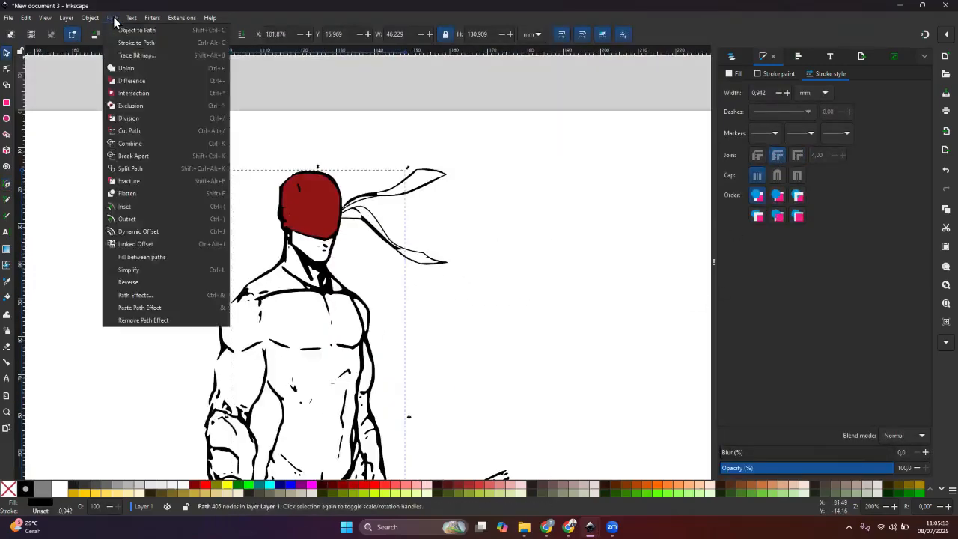
{"action": "left_click", "coordinate": [140, 154]}
Step: Delete the stray mouth marks on the lower face and draw a curved mouth line there with the Pen tool
{"action": "scroll", "coordinate": [292, 266], "scroll_direction": "up", "scroll_amount": 5}
{"action": "key", "text": "b"}
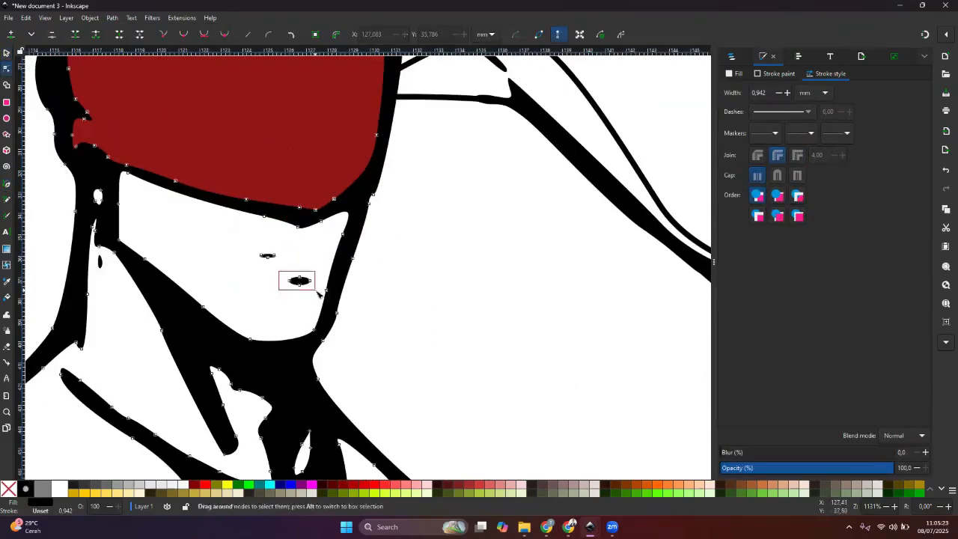
{"action": "left_click", "coordinate": [241, 268]}
{"action": "double_click", "coordinate": [323, 266]}
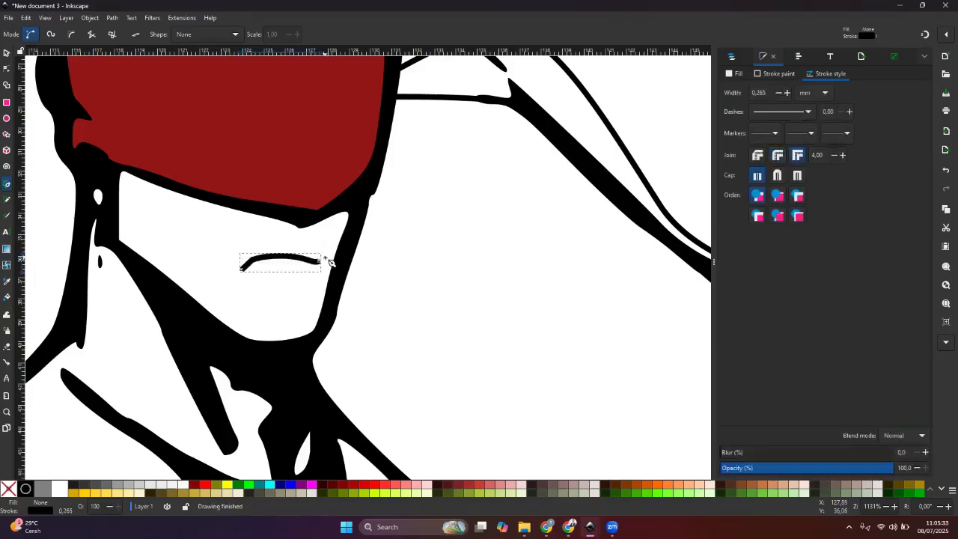
{"action": "key", "text": "s"}
{"action": "scroll", "coordinate": [235, 244], "scroll_direction": "down", "scroll_amount": 3}
{"action": "scroll", "coordinate": [234, 244], "scroll_direction": "up", "scroll_amount": 2}
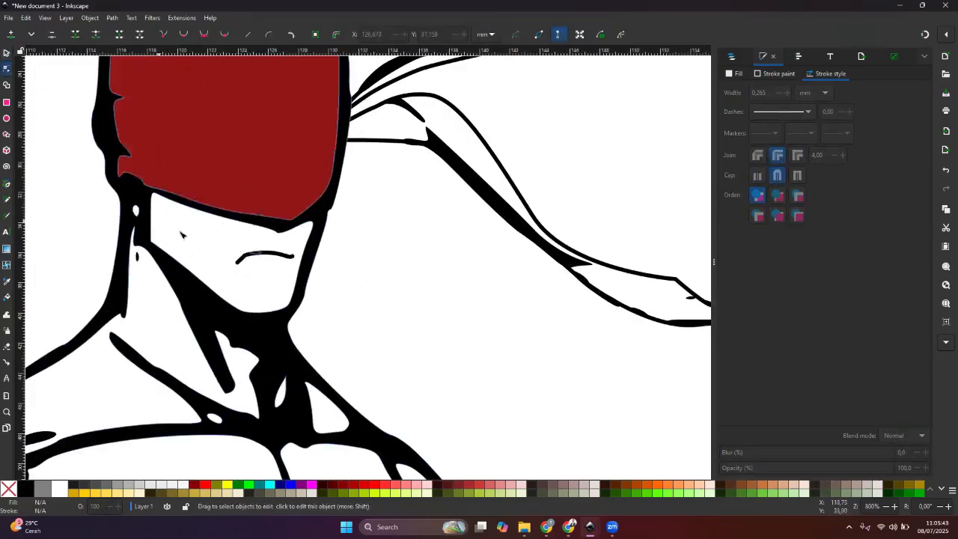
Step: Draw a short curved lip line below the mouth with the Pen tool and give its stroke a round cap and round join
{"action": "key", "text": "b"}
{"action": "left_click", "coordinate": [283, 269]}
{"action": "double_click", "coordinate": [288, 265]}
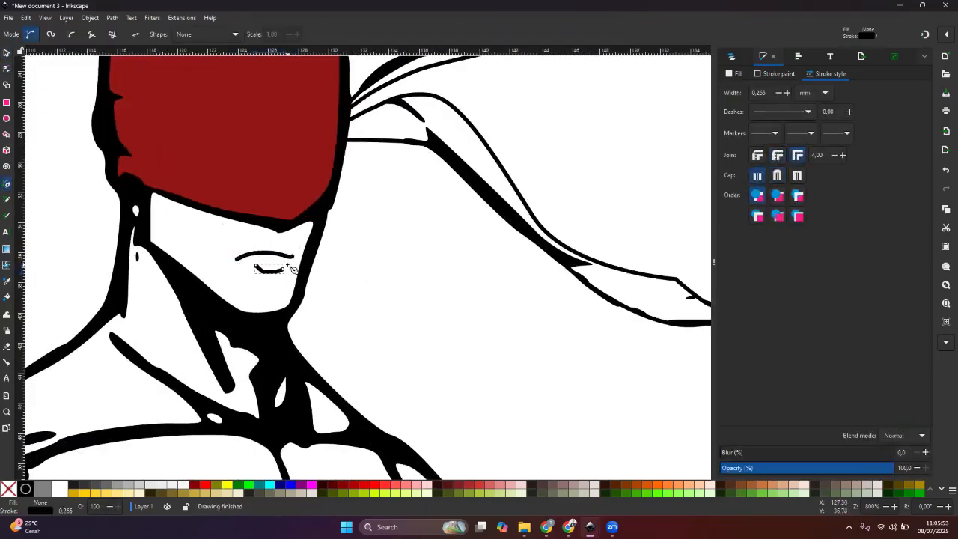
{"action": "left_click", "coordinate": [776, 175]}
{"action": "left_click", "coordinate": [777, 155]}
{"action": "key", "text": "s"}
{"action": "left_click", "coordinate": [411, 272]}
Step: Trace the outer outline of the arm on the figure's left-hand side with a Pen path from the shoulder down to the forearm, bridging its gaps
{"action": "scroll", "coordinate": [419, 225], "scroll_direction": "down", "scroll_amount": 3}
{"action": "scroll", "coordinate": [277, 198], "scroll_direction": "up", "scroll_amount": 3}
{"action": "key", "text": "b"}
{"action": "left_click", "coordinate": [286, 171]}
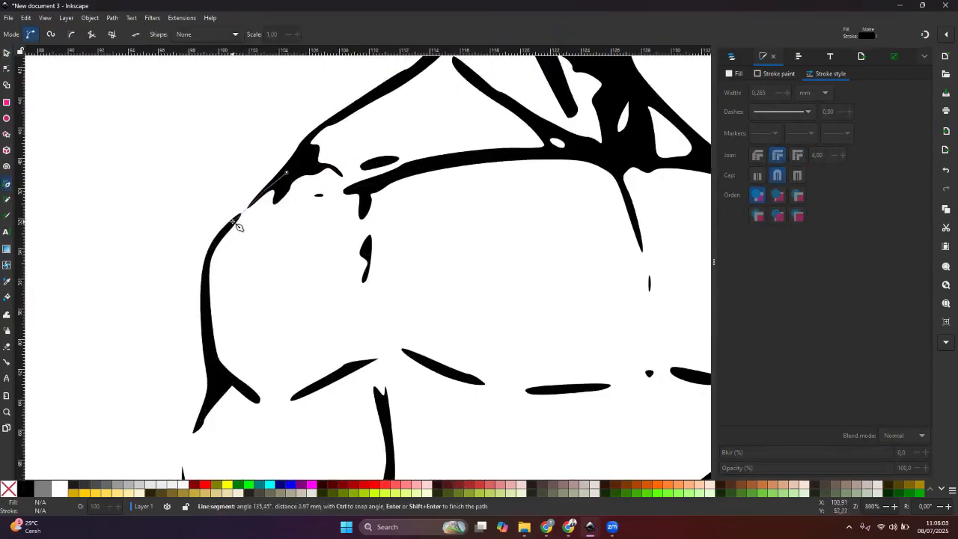
{"action": "left_click_drag", "start_coordinate": [202, 276], "coordinate": [203, 307]}
{"action": "scroll", "coordinate": [210, 314], "scroll_direction": "down", "scroll_amount": 1}
{"action": "left_click", "coordinate": [215, 347]}
{"action": "scroll", "coordinate": [209, 344], "scroll_direction": "down", "scroll_amount": 2}
{"action": "left_click", "coordinate": [195, 309]}
{"action": "mouse_move", "coordinate": [183, 389]}
{"action": "left_mouse_down"}
{"action": "mouse_move", "coordinate": [185, 430]}
{"action": "mouse_move", "coordinate": [171, 430]}
{"action": "mouse_move", "coordinate": [182, 403]}
{"action": "left_mouse_up"}
{"action": "scroll", "coordinate": [180, 407], "scroll_direction": "down", "scroll_amount": 2}
{"action": "scroll", "coordinate": [170, 429], "scroll_direction": "down", "scroll_amount": 3}
{"action": "left_click", "coordinate": [153, 375]}
{"action": "left_click", "coordinate": [149, 415]}
{"action": "left_click", "coordinate": [154, 435]}
{"action": "scroll", "coordinate": [155, 435], "scroll_direction": "down", "scroll_amount": 4}
{"action": "key", "text": "Return"}
Step: Adjust a node on the traced outer arm outline slightly inward with the Node tool
{"action": "scroll", "coordinate": [172, 284], "scroll_direction": "up", "scroll_amount": 9}
{"action": "key", "text": "n"}
{"action": "scroll", "coordinate": [181, 331], "scroll_direction": "down", "scroll_amount": 3}
{"action": "left_click_drag", "start_coordinate": [182, 332], "coordinate": [186, 331]}
{"action": "key", "text": "Escape"}
{"action": "key", "text": "Escape"}
Step: Bridge the gap between the inner arm line and the torso's side line with a short Pen path
{"action": "scroll", "coordinate": [398, 286], "scroll_direction": "up", "scroll_amount": 2}
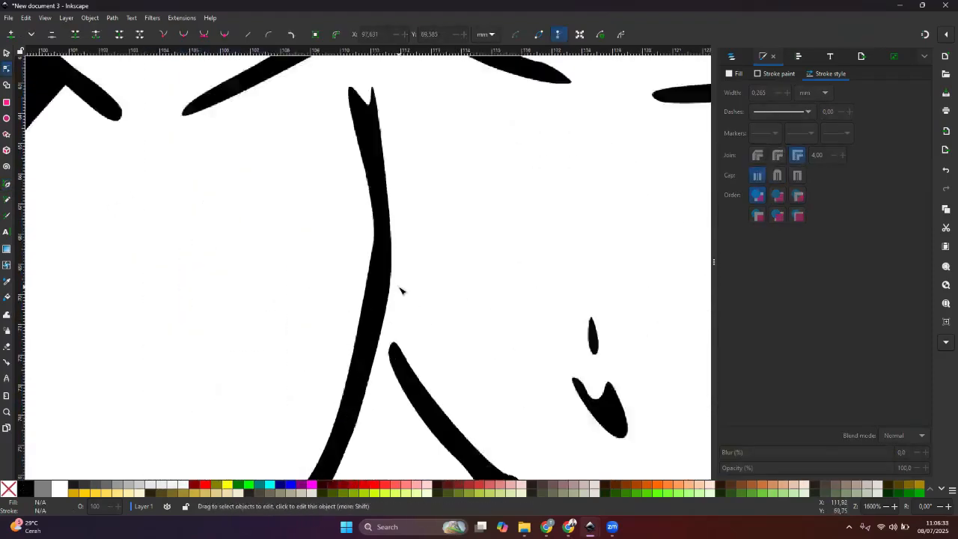
{"action": "scroll", "coordinate": [372, 265], "scroll_direction": "down", "scroll_amount": 3}
{"action": "key", "text": "b"}
{"action": "left_click_drag", "start_coordinate": [335, 230], "coordinate": [335, 228]}
{"action": "key", "text": "Return"}
Step: Draw an open Pen path about 29 × 4 mm along the chest's lower edge, joining its broken strokes across the torso
{"action": "left_click", "coordinate": [239, 169]}
{"action": "left_click", "coordinate": [251, 182]}
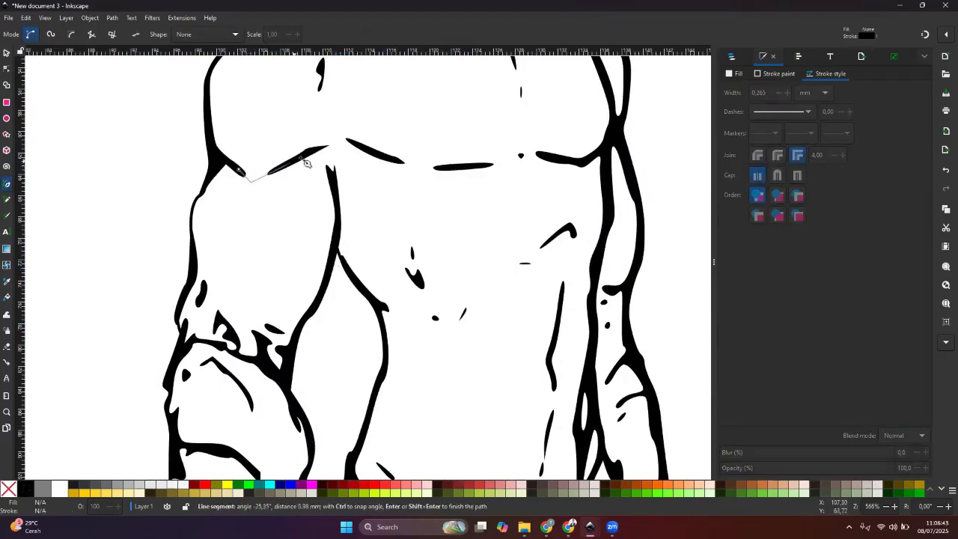
{"action": "left_click_drag", "start_coordinate": [350, 141], "coordinate": [374, 152]}
{"action": "left_click_drag", "start_coordinate": [464, 164], "coordinate": [491, 165]}
{"action": "left_click", "coordinate": [546, 154]}
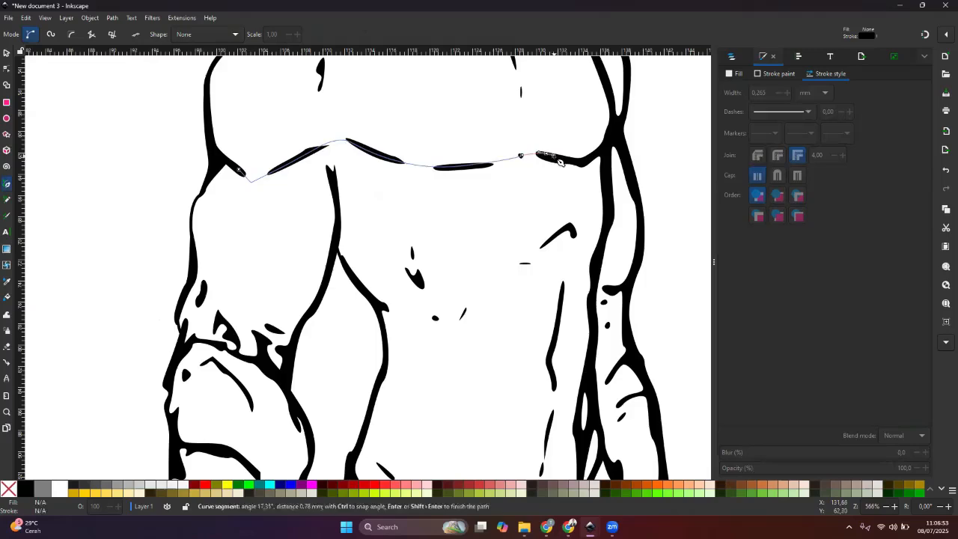
{"action": "key", "text": "Return"}
Step: Give the chest line a round join, a round cap and a thicker stroke width, and deselect it
{"action": "left_click", "coordinate": [778, 155]}
{"action": "left_click", "coordinate": [777, 175]}
{"action": "left_click", "coordinate": [787, 93]}
{"action": "left_click", "coordinate": [786, 93]}
{"action": "left_click", "coordinate": [6, 53]}
{"action": "left_click", "coordinate": [88, 118]}
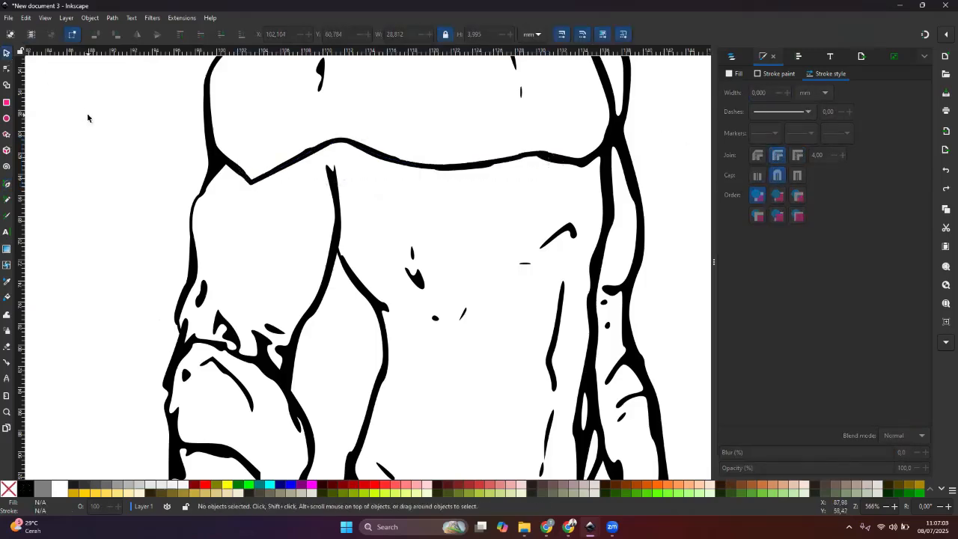
Step: Draw a slightly curved Pen path down the chest's center, extending the breastbone stroke to the chest's lower edge
{"action": "left_click_drag", "start_coordinate": [454, 162], "coordinate": [378, 306]}
{"action": "key", "text": "b"}
{"action": "left_click", "coordinate": [440, 301]}
{"action": "left_click_drag", "start_coordinate": [445, 234], "coordinate": [441, 208]}
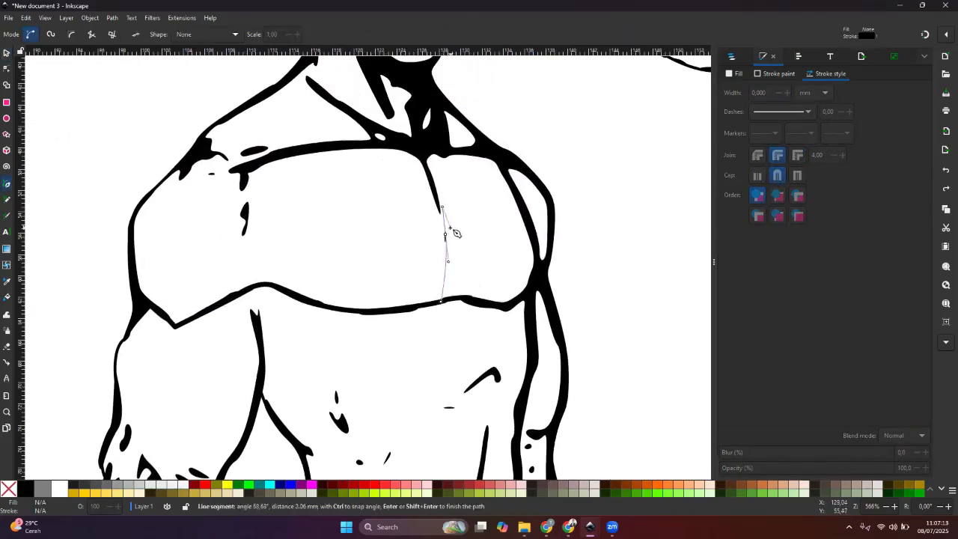
{"action": "key", "text": "Return"}
Step: Draw a closed Pen outline around the neck, shoulders and chest, starting at the mask's lower rear corner and following the chest's lower edge
{"action": "scroll", "coordinate": [330, 108], "scroll_direction": "up", "scroll_amount": 4}
{"action": "left_click", "coordinate": [320, 95]}
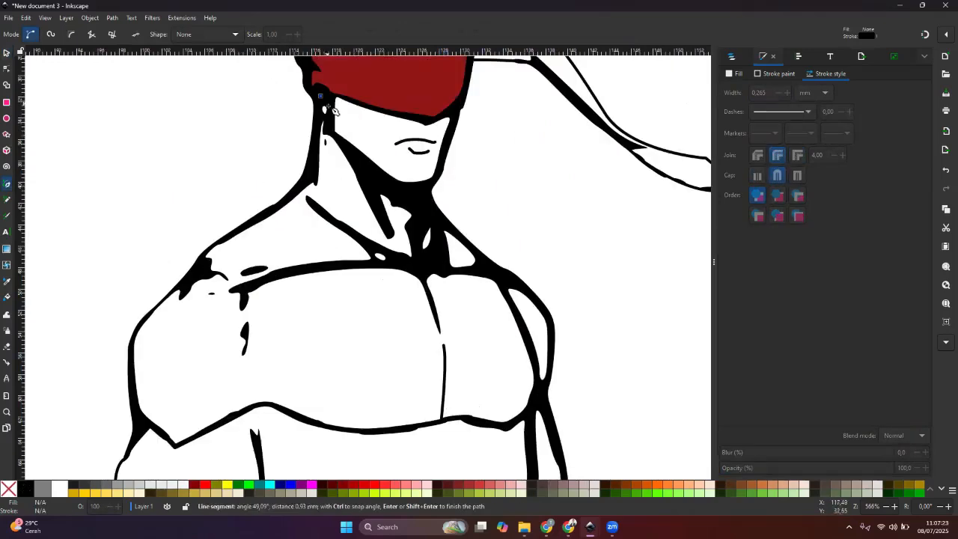
{"action": "left_click", "coordinate": [330, 105]}
{"action": "left_click", "coordinate": [333, 131]}
{"action": "left_click", "coordinate": [352, 155]}
{"action": "left_click", "coordinate": [430, 210]}
{"action": "left_click", "coordinate": [495, 268]}
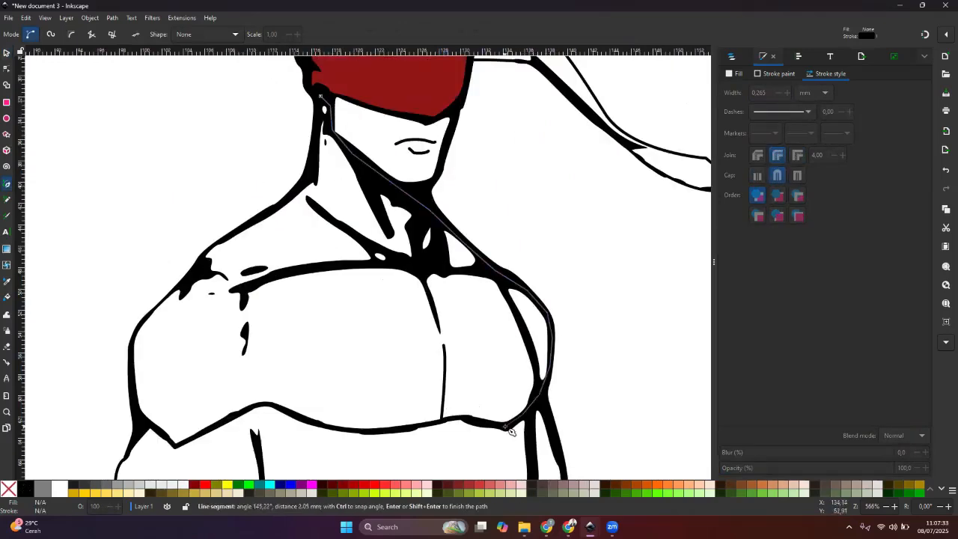
{"action": "left_click", "coordinate": [391, 431]}
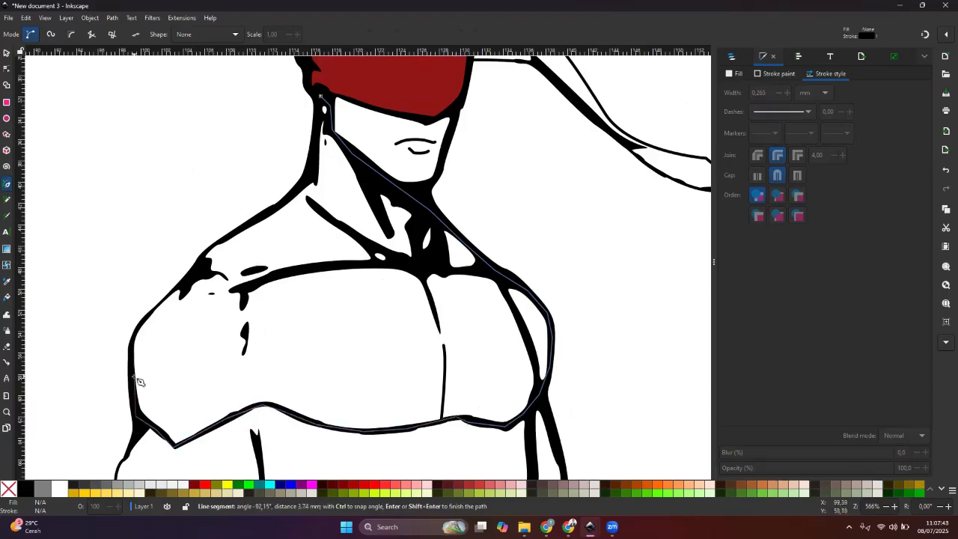
{"action": "left_click", "coordinate": [132, 348]}
{"action": "left_click", "coordinate": [153, 309]}
{"action": "left_click", "coordinate": [193, 270]}
{"action": "left_click", "coordinate": [231, 238]}
{"action": "left_click", "coordinate": [300, 187]}
{"action": "left_click", "coordinate": [321, 96]}
Step: Fill the neck-and-chest shape with the mask's red (#8d1616) and lower it to the bottom behind the outlines
{"action": "key", "text": "d"}
{"action": "left_click", "coordinate": [414, 73]}
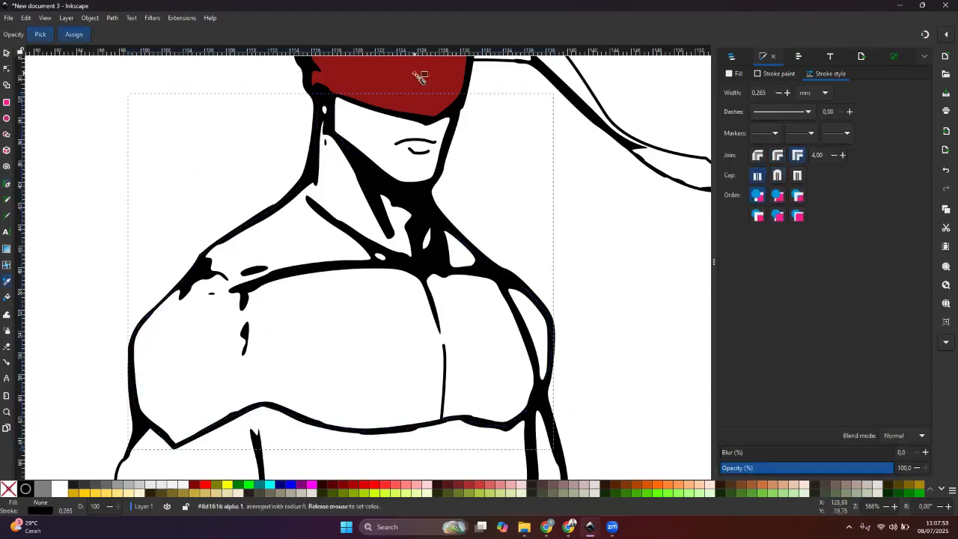
{"action": "key", "text": "s"}
{"action": "left_click", "coordinate": [240, 34]}
{"action": "left_click", "coordinate": [122, 233]}
Step: Draw the belt's upper edge with an open Pen path from the waist to the buckle, stepping around the buckle's top
{"action": "scroll", "coordinate": [501, 218], "scroll_direction": "down", "scroll_amount": 3}
{"action": "scroll", "coordinate": [460, 374], "scroll_direction": "up", "scroll_amount": 3}
{"action": "key", "text": "space"}
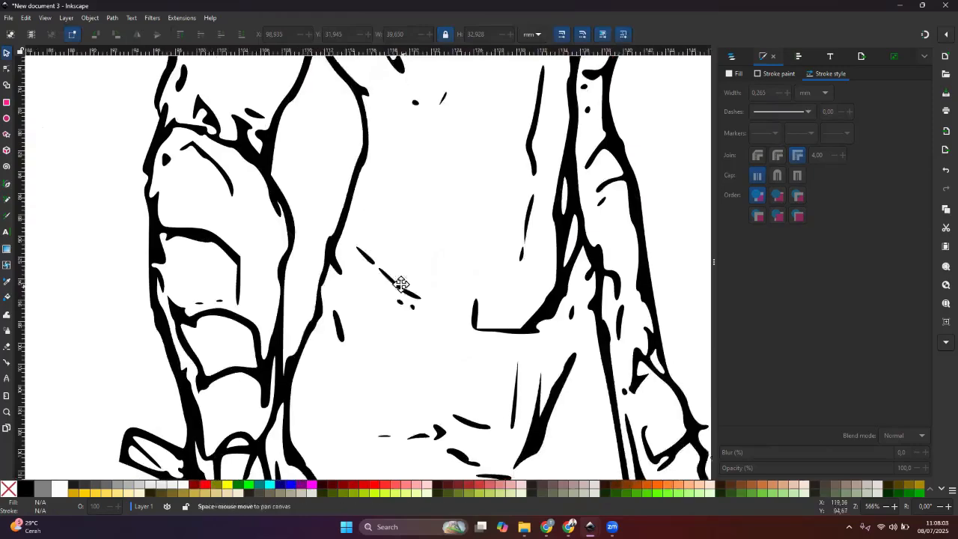
{"action": "key", "text": "b"}
{"action": "left_click", "coordinate": [303, 205]}
{"action": "left_click", "coordinate": [363, 260]}
{"action": "left_click_drag", "start_coordinate": [383, 273], "coordinate": [397, 302]}
{"action": "double_click", "coordinate": [442, 274]}
Step: Draw the belt's lower edge as a Pen path from the waist, under the buckle, to the opposite hip, with round join and cap
{"action": "left_click", "coordinate": [294, 233]}
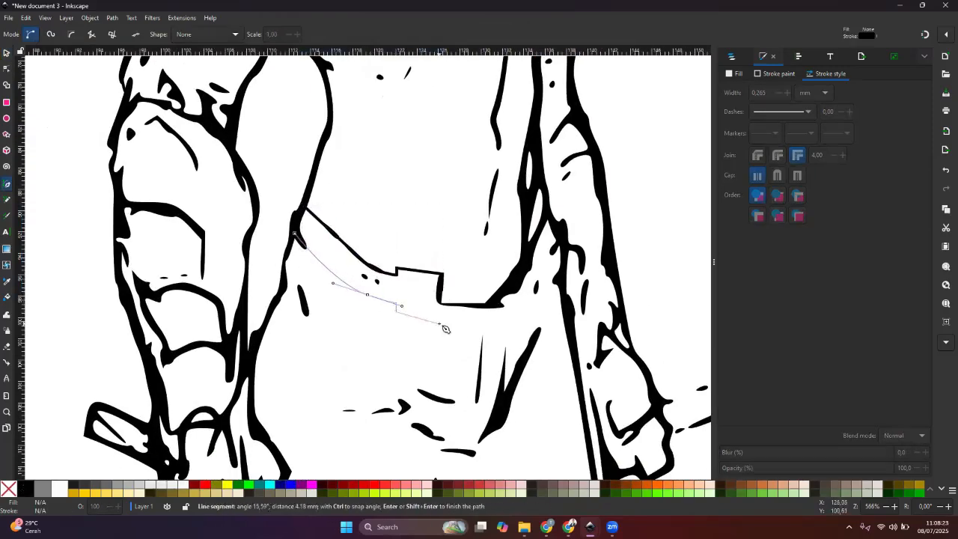
{"action": "left_click_drag", "start_coordinate": [496, 316], "coordinate": [534, 300]}
{"action": "double_click", "coordinate": [557, 282]}
{"action": "left_click", "coordinate": [777, 175]}
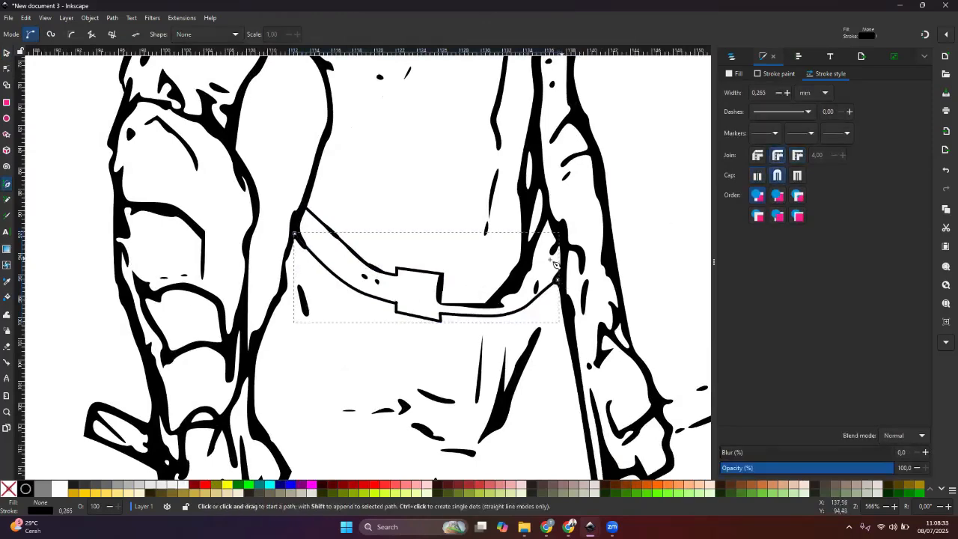
Step: Give the belt's upper line a round join and a round cap
{"action": "key", "text": "s"}
{"action": "left_click", "coordinate": [443, 275]}
{"action": "left_click", "coordinate": [776, 155]}
{"action": "left_click", "coordinate": [777, 175]}
Step: Thicken the belt's lower and upper lines to 0.565 mm and deselect them
{"action": "left_click", "coordinate": [376, 274]}
{"action": "scroll", "coordinate": [312, 199], "scroll_direction": "down", "scroll_amount": 2}
{"action": "left_click", "coordinate": [404, 257]}
{"action": "double_click", "coordinate": [786, 93]}
{"action": "double_click", "coordinate": [786, 93]}
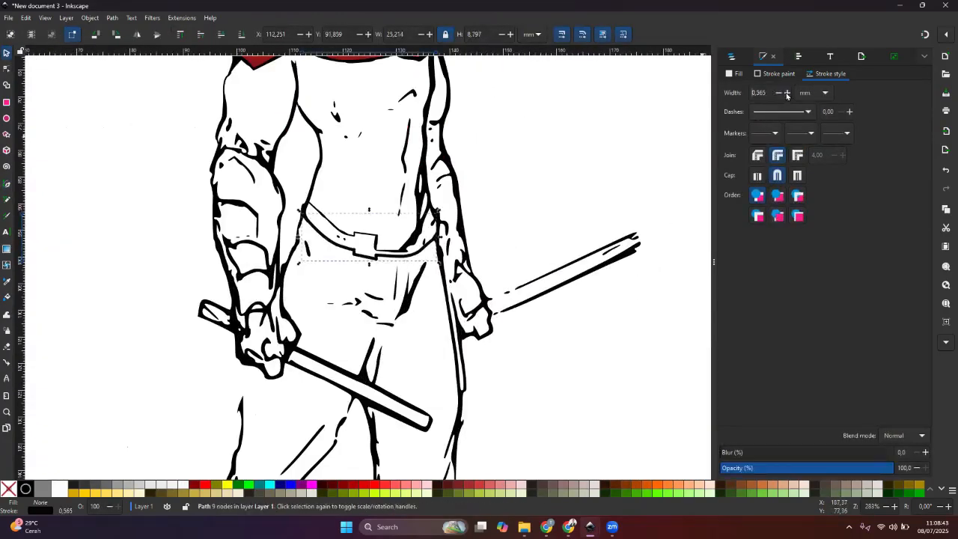
{"action": "left_click", "coordinate": [399, 219]}
{"action": "left_click", "coordinate": [336, 230]}
{"action": "left_click", "coordinate": [786, 93]}
{"action": "left_click", "coordinate": [405, 237]}
Step: Outline the raised baton with a Pen path from the hand around its tip, using a 0.465 mm stroke with round join and cap
{"action": "left_click_drag", "start_coordinate": [473, 181], "coordinate": [373, 177]}
{"action": "scroll", "coordinate": [422, 294], "scroll_direction": "up", "scroll_amount": 1}
{"action": "key", "text": "b"}
{"action": "left_click", "coordinate": [369, 297]}
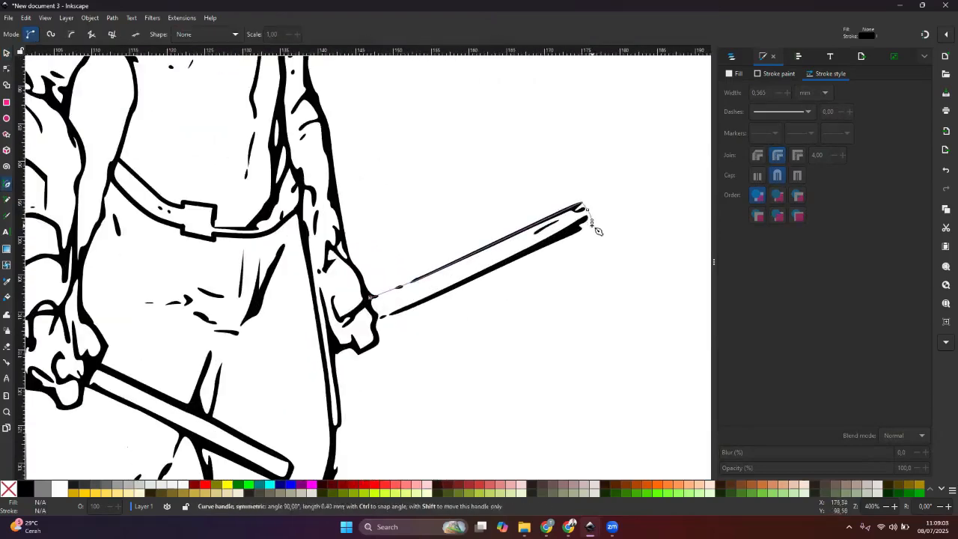
{"action": "left_click_drag", "start_coordinate": [597, 231], "coordinate": [595, 228]}
{"action": "key", "text": "Return"}
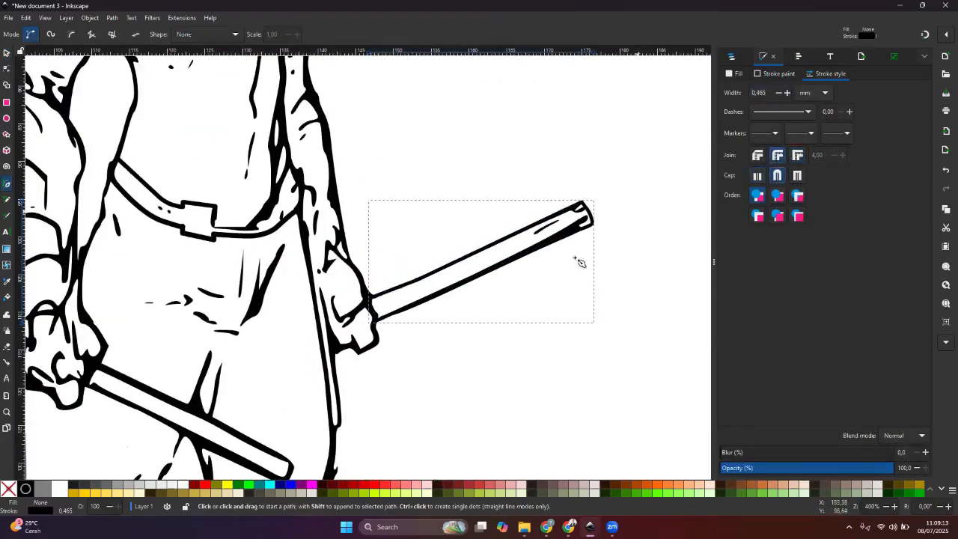
Step: Draw a Pen path from the hand up along the hip strap to the belt, with a thicker stroke, round join and round cap
{"action": "left_click", "coordinate": [327, 327]}
{"action": "key", "text": "Return"}
{"action": "left_click", "coordinate": [786, 93]}
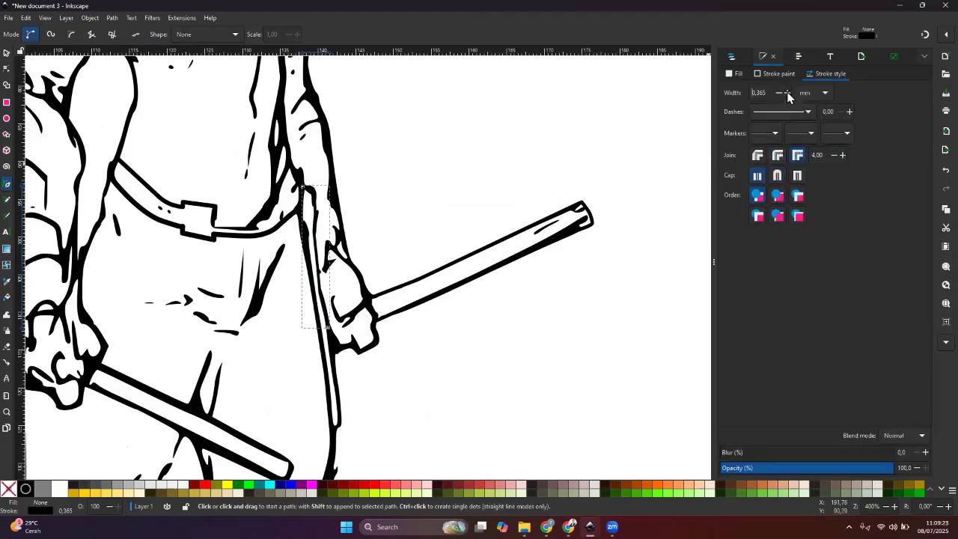
{"action": "left_click", "coordinate": [787, 92]}
{"action": "left_click", "coordinate": [777, 154]}
{"action": "left_click", "coordinate": [777, 175]}
Step: Close the gap inside the hand holding the raised baton with a 0.365 mm Pen path about 2 × 0.7 mm
{"action": "left_click", "coordinate": [333, 295]}
{"action": "left_click_drag", "start_coordinate": [344, 292], "coordinate": [347, 292]}
{"action": "key", "text": "Return"}
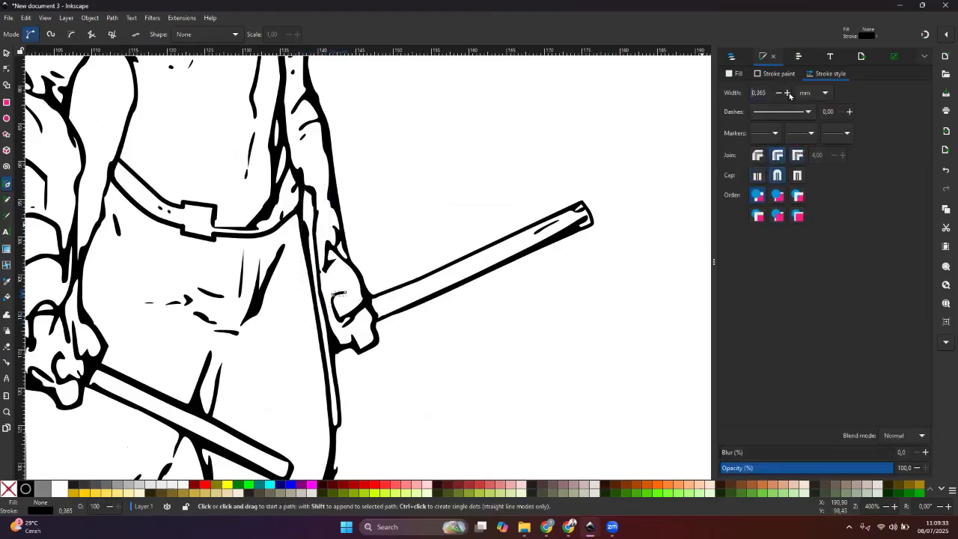
{"action": "left_click", "coordinate": [322, 273]}
{"action": "key", "text": "s"}
{"action": "left_click_drag", "start_coordinate": [368, 187], "coordinate": [545, 280]}
Step: Close the outline gaps on the thigh below the lower fist and on the other leg's outer side with short Pen paths
{"action": "scroll", "coordinate": [545, 280], "scroll_direction": "down", "scroll_amount": 1}
{"action": "left_click_drag", "start_coordinate": [355, 374], "coordinate": [321, 164]}
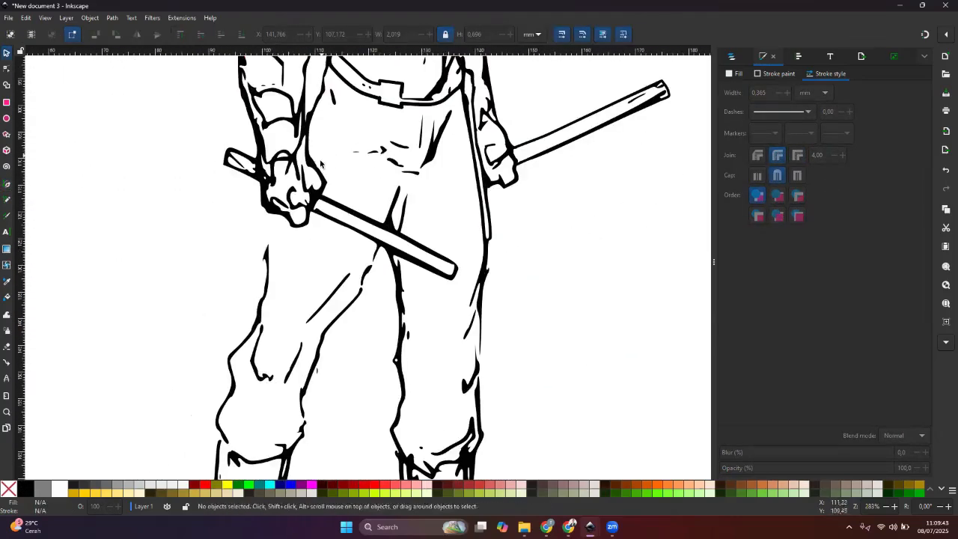
{"action": "key", "text": "b"}
{"action": "key", "text": "Escape"}
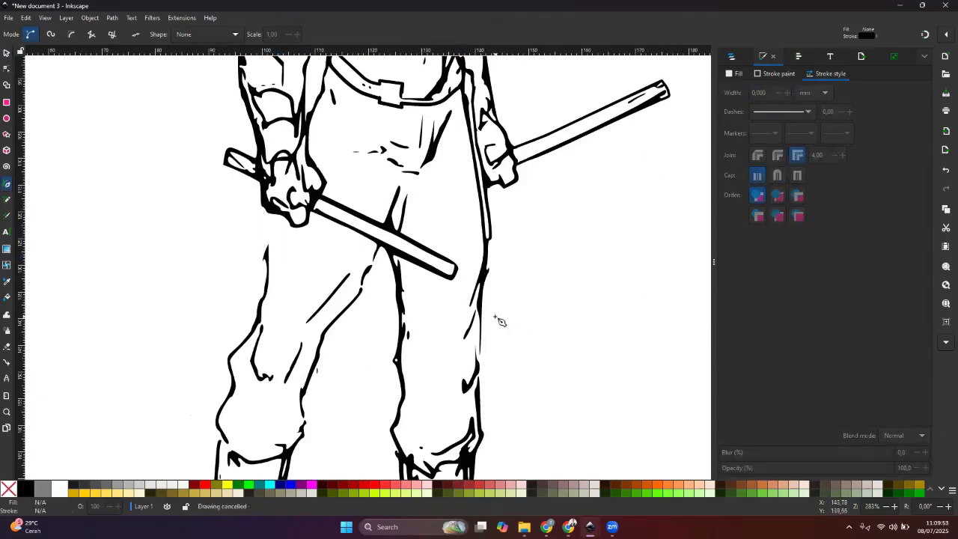
{"action": "scroll", "coordinate": [239, 331], "scroll_direction": "down", "scroll_amount": 3}
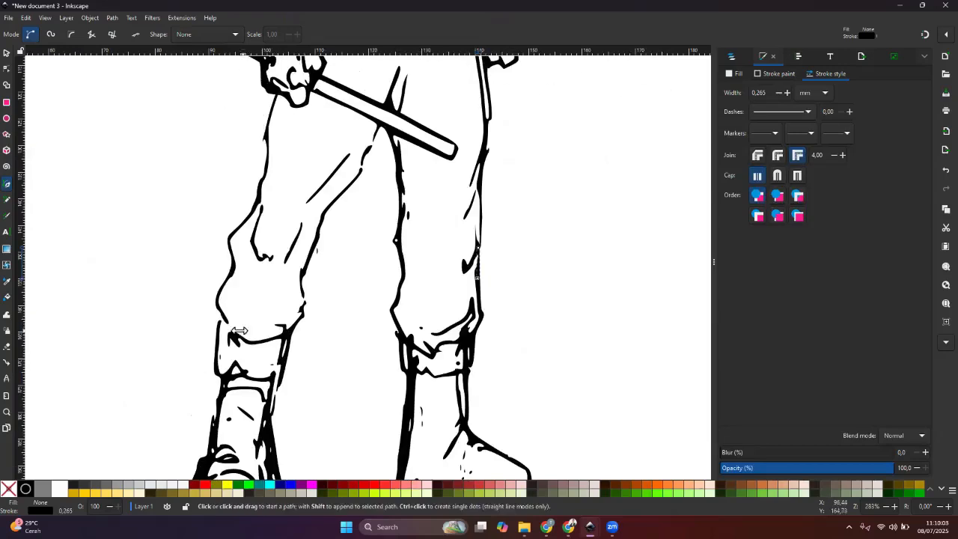
Step: Bridge the gaps at the front boot cuff's upper corner with two Pen paths, giving the second a 0.465 mm stroke, round join and cap
{"action": "left_click", "coordinate": [219, 322]}
{"action": "double_click", "coordinate": [218, 308]}
{"action": "left_click", "coordinate": [220, 322]}
{"action": "double_click", "coordinate": [234, 334]}
{"action": "left_click", "coordinate": [787, 93]}
{"action": "left_click", "coordinate": [786, 93]}
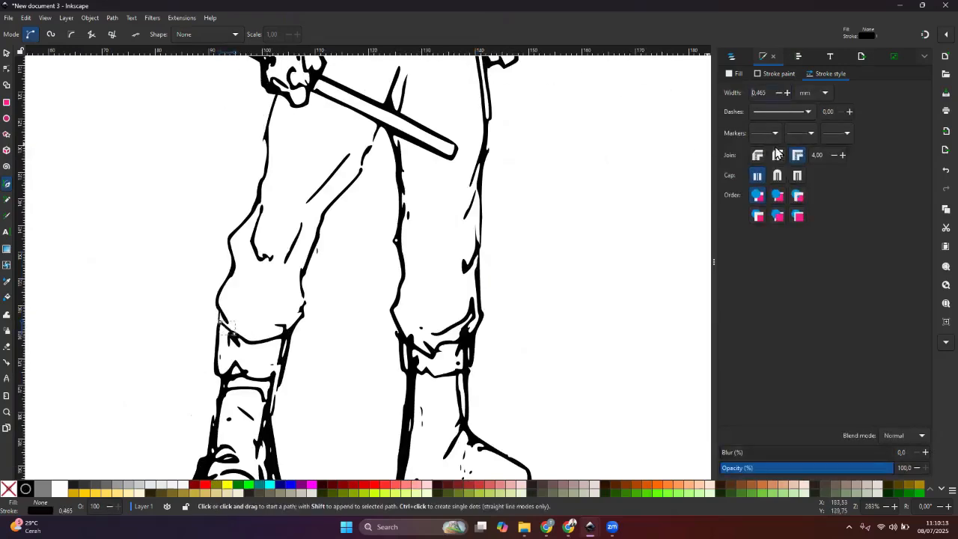
{"action": "left_click", "coordinate": [776, 155]}
{"action": "left_click", "coordinate": [777, 175]}
Step: Set the short vertical cuff line's stroke to 0.465 mm with a round join and round cap, and deselect it
{"action": "key", "text": "s"}
{"action": "left_click", "coordinate": [220, 315]}
{"action": "double_click", "coordinate": [786, 93]}
{"action": "left_click", "coordinate": [776, 154]}
{"action": "left_click", "coordinate": [776, 175]}
{"action": "left_click", "coordinate": [674, 259]}
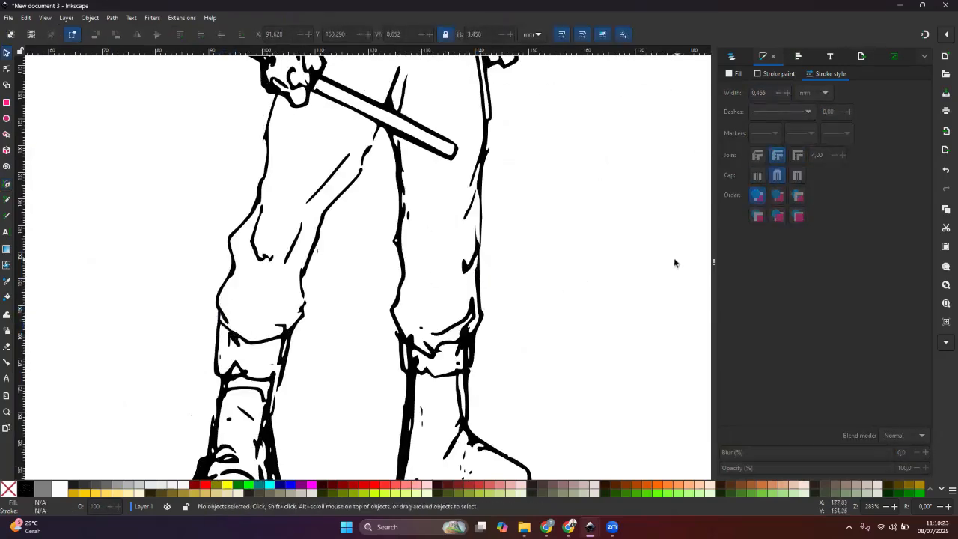
Step: Bridge the gap on the front leg's inner side above the cuff with a 0.465 mm Pen path, round join and round cap
{"action": "key", "text": "b"}
{"action": "left_click", "coordinate": [303, 302]}
{"action": "double_click", "coordinate": [302, 288]}
{"action": "double_click", "coordinate": [786, 92]}
{"action": "left_click", "coordinate": [776, 154]}
{"action": "left_click", "coordinate": [776, 175]}
Step: Join the broken inner thigh line up to the crotch with a 0.465 mm Pen path, round join and round cap, and deselect it
{"action": "left_click", "coordinate": [361, 169]}
{"action": "left_click", "coordinate": [368, 148]}
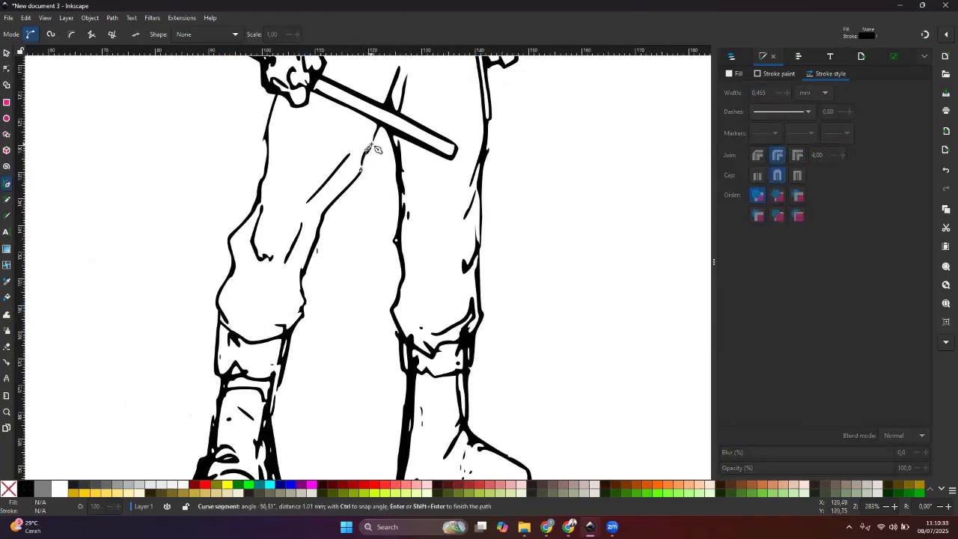
{"action": "double_click", "coordinate": [377, 131]}
{"action": "double_click", "coordinate": [786, 92]}
{"action": "left_click", "coordinate": [777, 154]}
{"action": "left_click", "coordinate": [777, 175]}
{"action": "key", "text": "s"}
{"action": "left_click", "coordinate": [580, 237]}
Step: Close the gap on the front boot's inner side below the cuff with a 0.465 mm Pen path, round join and cap
{"action": "scroll", "coordinate": [580, 237], "scroll_direction": "down", "scroll_amount": 4}
{"action": "key", "text": "b"}
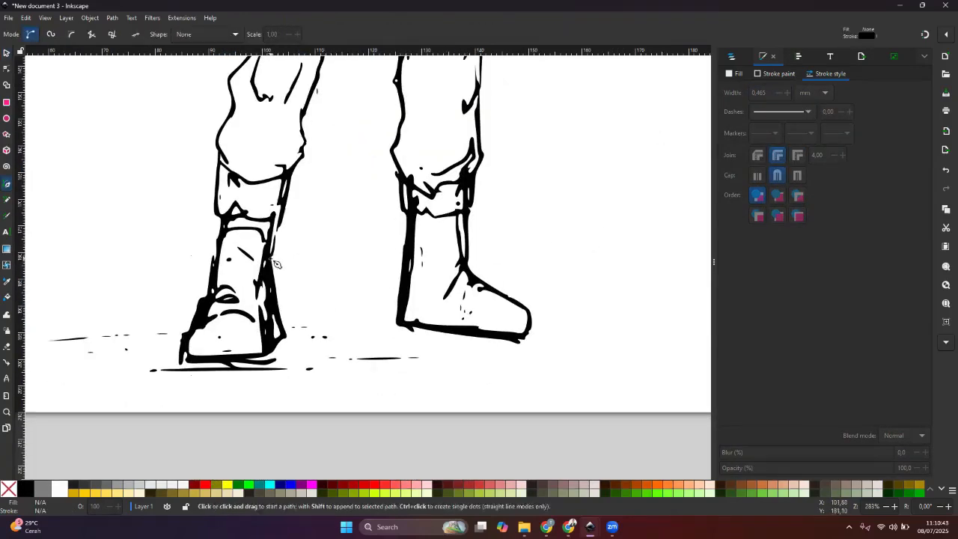
{"action": "double_click", "coordinate": [277, 263]}
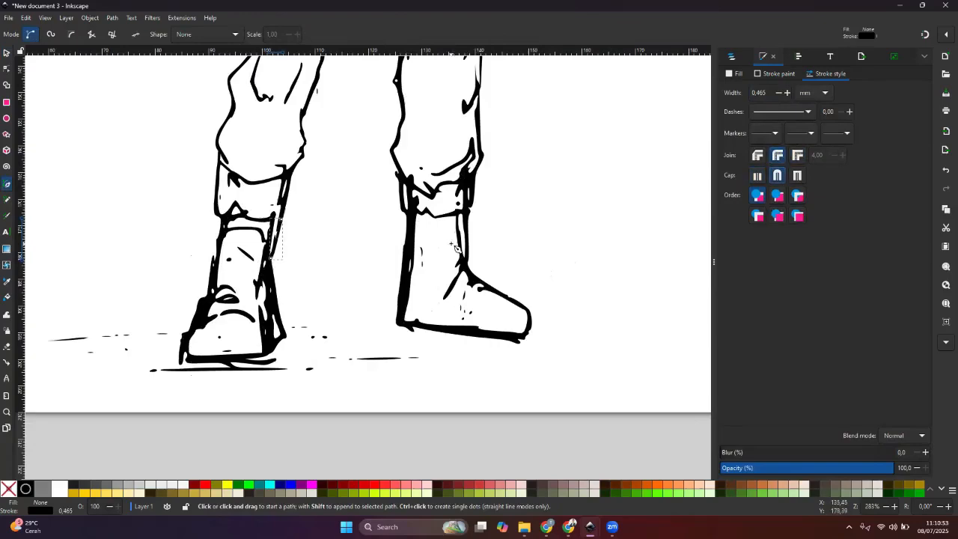
Step: Remove the loose ground specks beside the front foot, and undo the move of the foot's outline
{"action": "key", "text": "s"}
{"action": "key", "text": "1"}
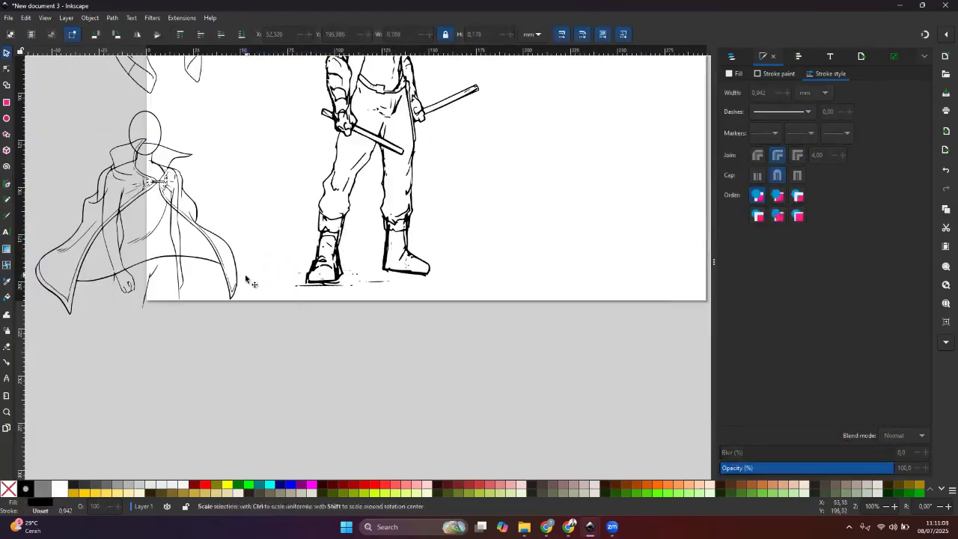
{"action": "left_click", "coordinate": [307, 283]}
{"action": "left_click_drag", "start_coordinate": [306, 283], "coordinate": [328, 291]}
{"action": "key", "text": "ctrl+z"}
{"action": "left_click", "coordinate": [262, 262]}
Step: Move the hood sketch onto the page beside the fighter's head and deselect it
{"action": "scroll", "coordinate": [262, 262], "scroll_direction": "up", "scroll_amount": 4}
{"action": "left_click_drag", "start_coordinate": [187, 220], "coordinate": [519, 241]}
{"action": "left_click", "coordinate": [569, 239]}
Step: Break apart the hood sketch to remove its nose line, and apply Split Path to the remaining outline
{"action": "scroll", "coordinate": [524, 236], "scroll_direction": "up", "scroll_amount": 1}
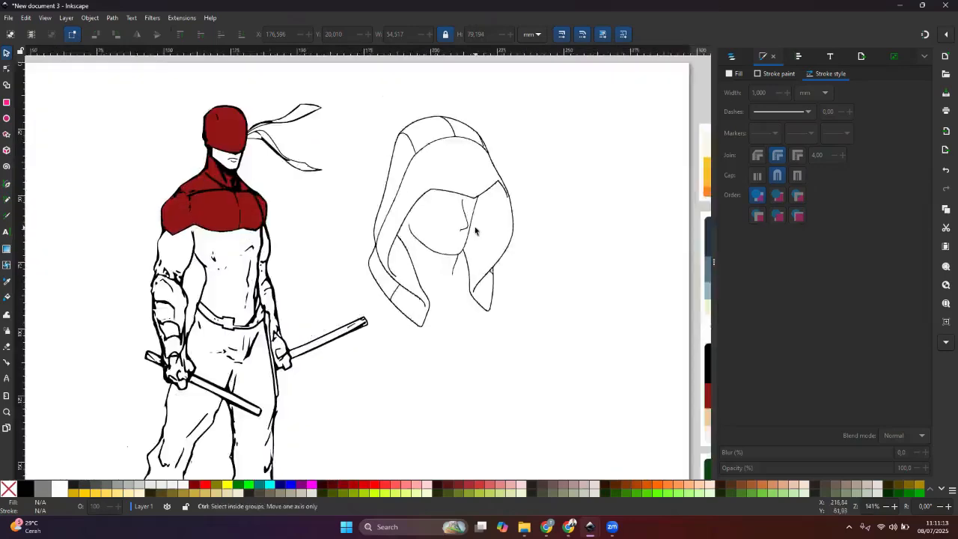
{"action": "scroll", "coordinate": [475, 230], "scroll_direction": "up", "scroll_amount": 2}
{"action": "left_click", "coordinate": [470, 202]}
{"action": "left_click", "coordinate": [112, 17]}
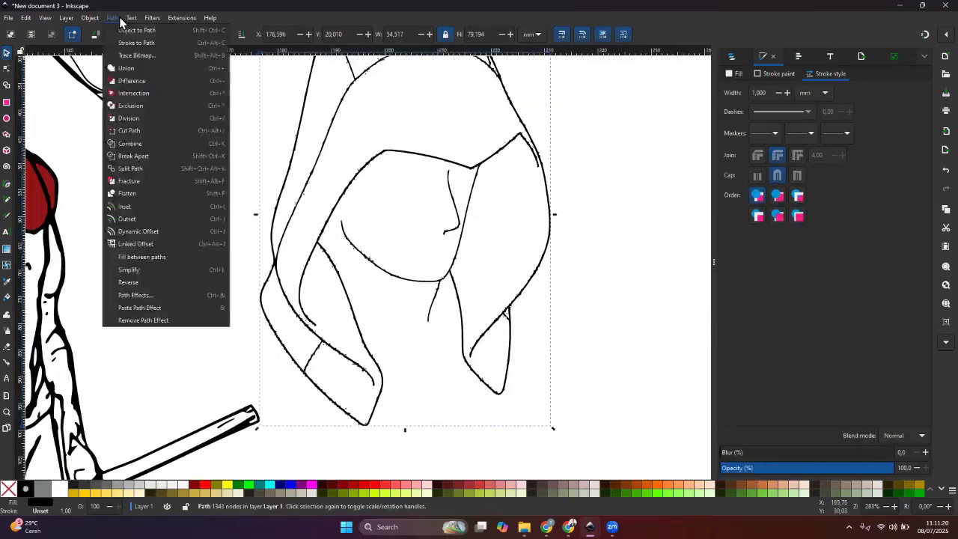
{"action": "left_click", "coordinate": [142, 160]}
{"action": "left_click", "coordinate": [112, 17]}
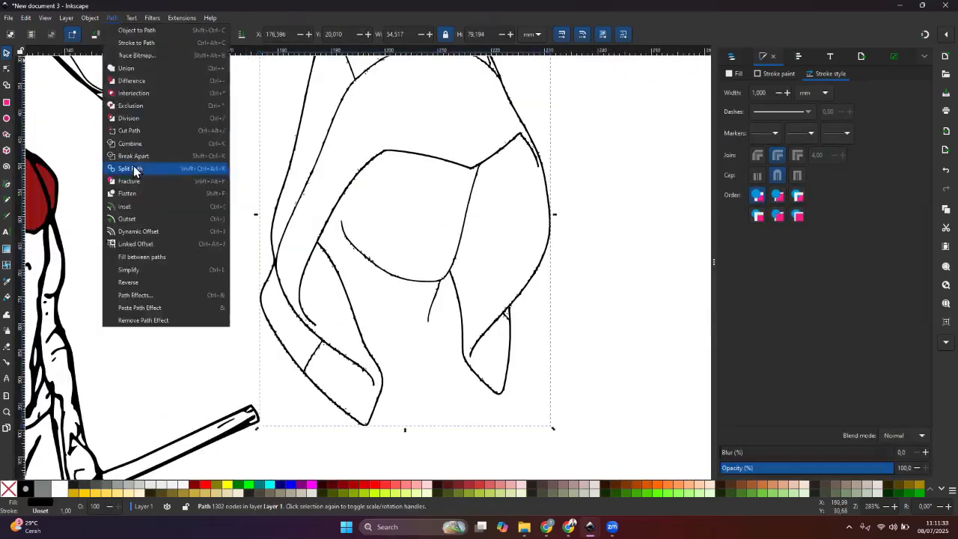
{"action": "left_click", "coordinate": [135, 169]}
Step: Delete the nodes of the face's jaw line inside the hood with the Node tool
{"action": "key", "text": "n"}
{"action": "left_click", "coordinate": [348, 238]}
{"action": "key", "text": "Delete"}
{"action": "left_click_drag", "start_coordinate": [335, 218], "coordinate": [425, 298]}
{"action": "key", "text": "Delete"}
{"action": "key", "text": "Delete"}
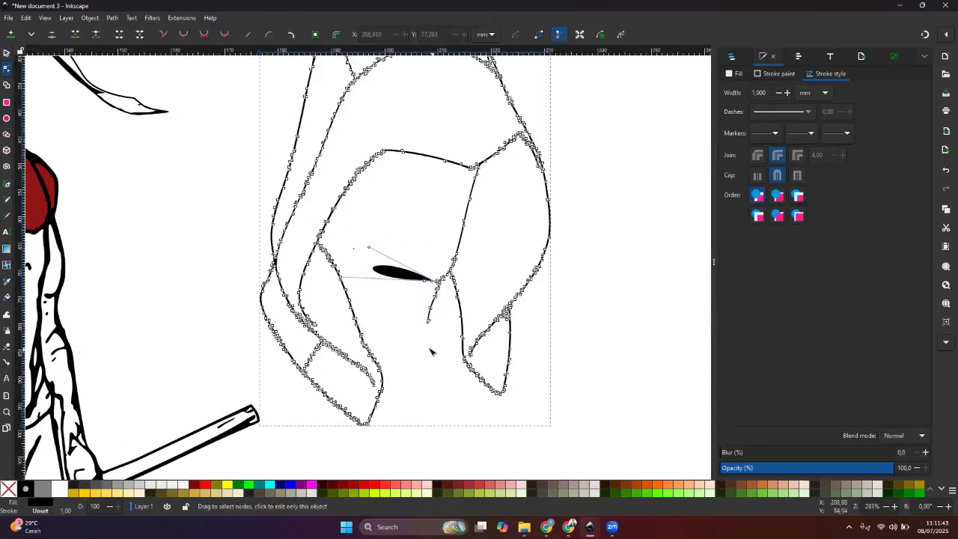
Step: Delete the remaining chin and neck line nodes inside the hood and deselect the path
{"action": "left_click", "coordinate": [432, 350]}
{"action": "left_click", "coordinate": [431, 308]}
{"action": "key", "text": "Delete"}
{"action": "left_click_drag", "start_coordinate": [422, 261], "coordinate": [444, 290]}
{"action": "key", "text": "Delete"}
{"action": "left_click", "coordinate": [438, 298]}
{"action": "left_click", "coordinate": [449, 276]}
{"action": "left_click", "coordinate": [247, 248]}
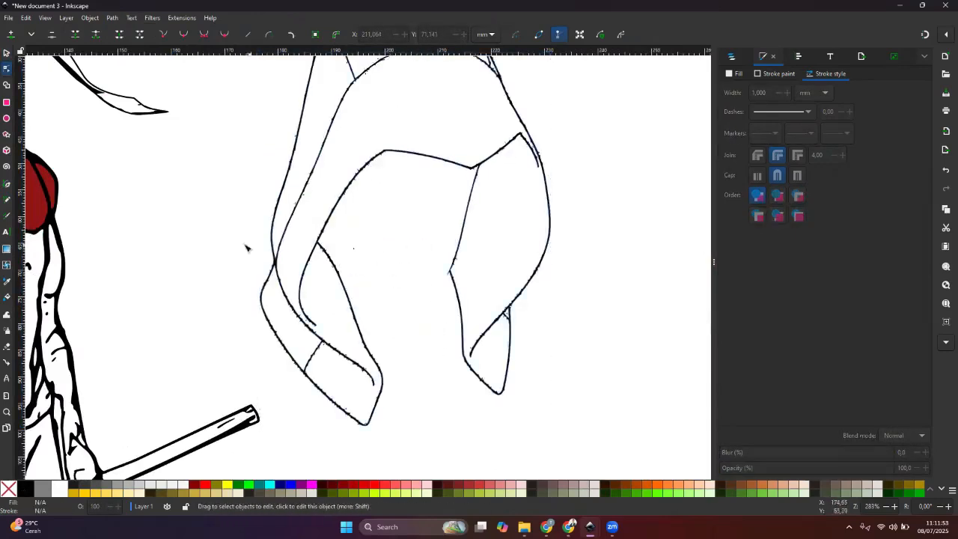
Step: Scale the hood to about 28 × 41 mm and place it over the fighter's head
{"action": "scroll", "coordinate": [372, 305], "scroll_direction": "down", "scroll_amount": 3}
{"action": "key", "text": "s"}
{"action": "left_click", "coordinate": [417, 257]}
{"action": "left_click_drag", "start_coordinate": [436, 347], "coordinate": [249, 238]}
{"action": "scroll", "coordinate": [226, 231], "scroll_direction": "up", "scroll_amount": 2}
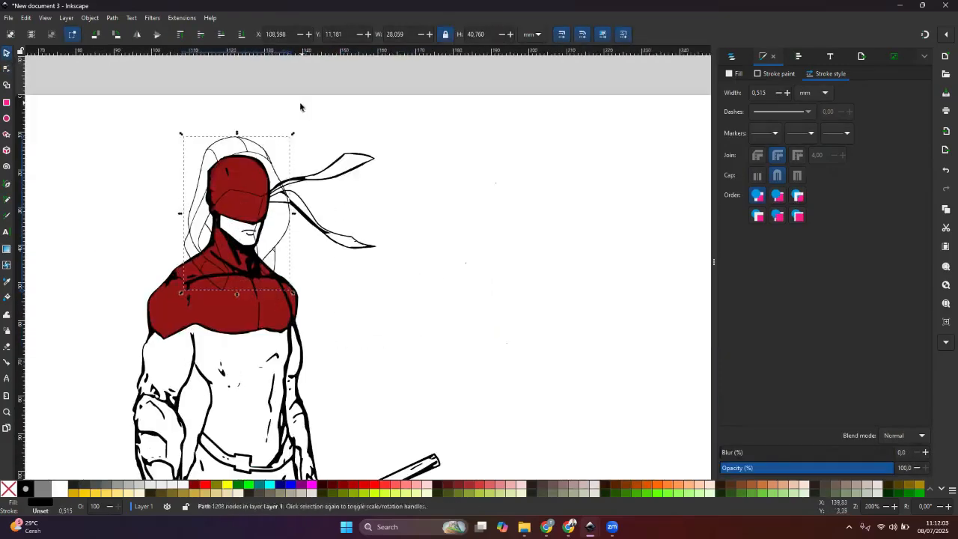
Step: Fit the hood to the fighter's head at about 25 × 36 mm, and move it aside beyond the mask's ribbons
{"action": "left_click_drag", "start_coordinate": [295, 131], "coordinate": [283, 144]}
{"action": "scroll", "coordinate": [270, 188], "scroll_direction": "up", "scroll_amount": 2}
{"action": "left_click_drag", "start_coordinate": [251, 202], "coordinate": [266, 225]}
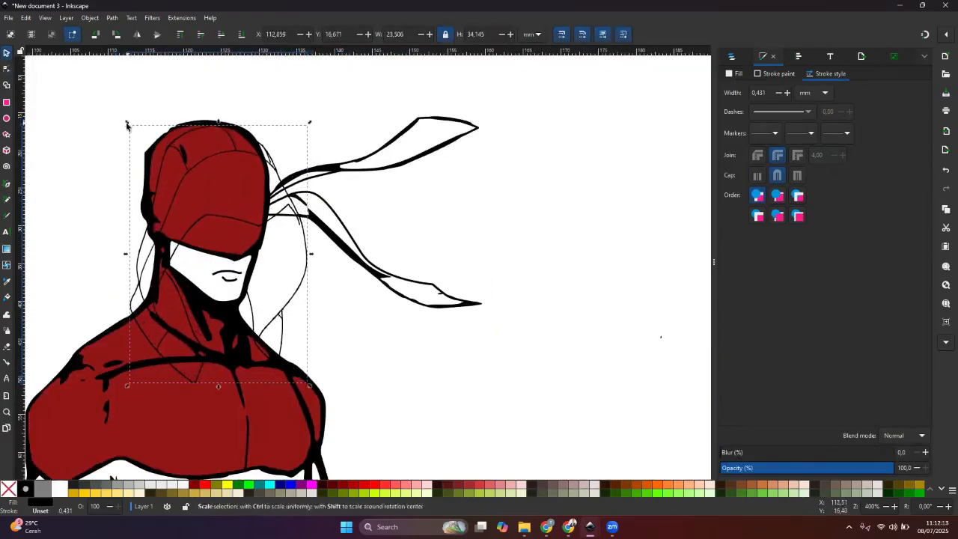
{"action": "left_click_drag", "start_coordinate": [128, 122], "coordinate": [117, 106]}
{"action": "left_click_drag", "start_coordinate": [216, 144], "coordinate": [207, 149]}
{"action": "left_click_drag", "start_coordinate": [239, 178], "coordinate": [238, 178]}
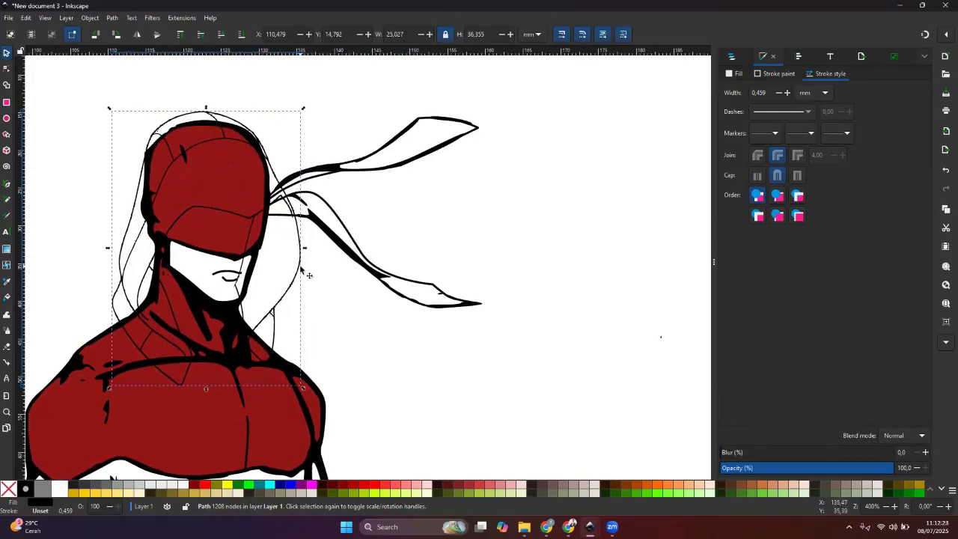
{"action": "left_click_drag", "start_coordinate": [300, 270], "coordinate": [603, 259]}
{"action": "left_click", "coordinate": [378, 222]}
Step: Move the caped figure sketch onto the page beside the fighter's legs and deselect it
{"action": "scroll", "coordinate": [433, 290], "scroll_direction": "down", "scroll_amount": 5}
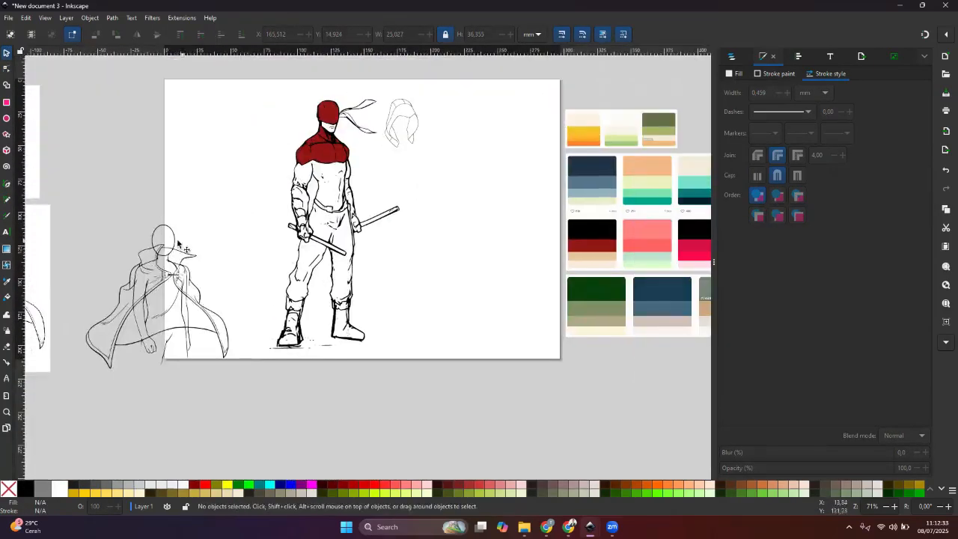
{"action": "left_click_drag", "start_coordinate": [179, 247], "coordinate": [498, 217]}
{"action": "left_click", "coordinate": [444, 189]}
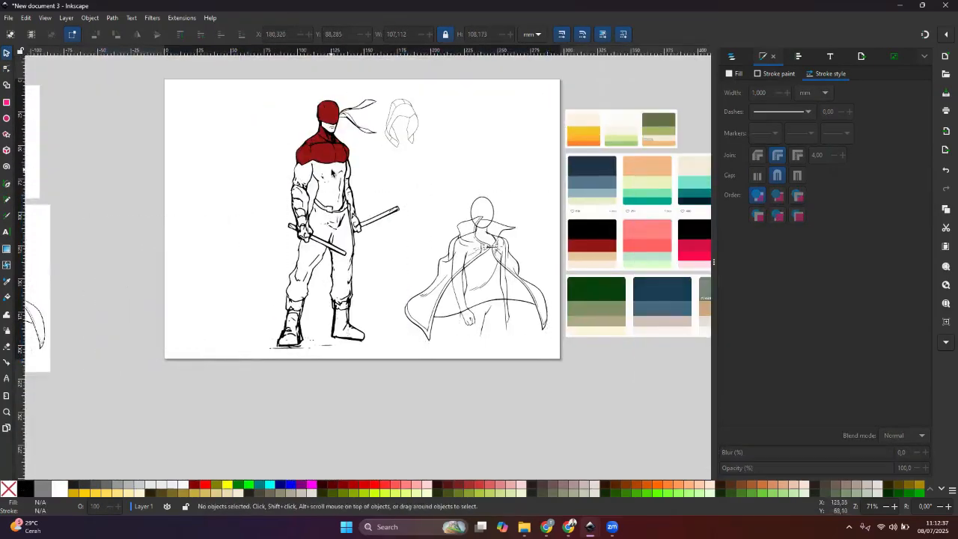
{"action": "scroll", "coordinate": [332, 171], "scroll_direction": "up", "scroll_amount": 1}
{"action": "key", "text": "space"}
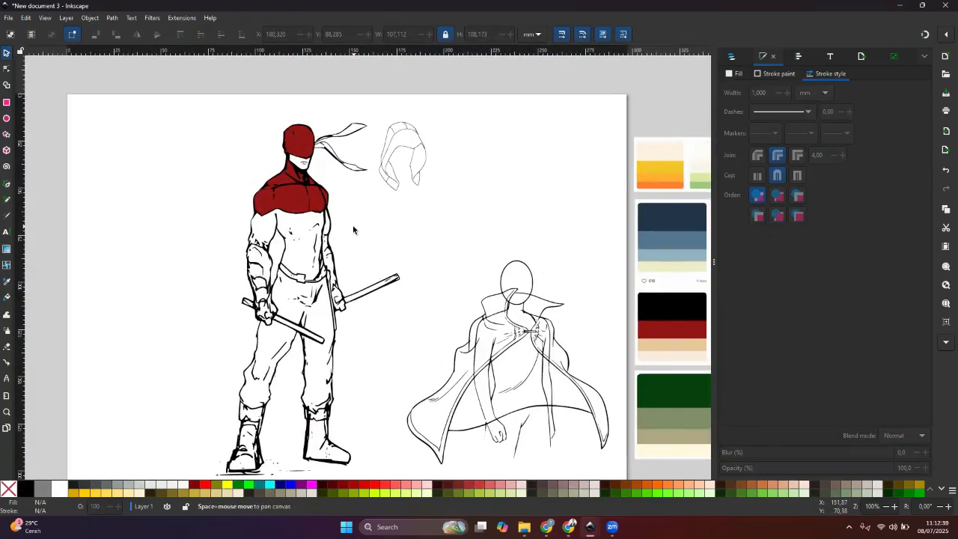
{"action": "scroll", "coordinate": [431, 324], "scroll_direction": "up", "scroll_amount": 3}
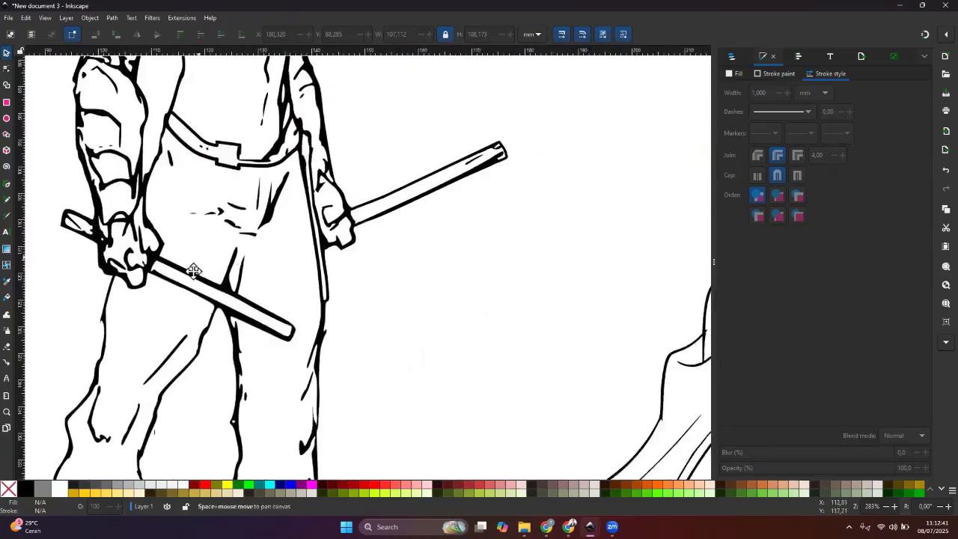
{"action": "key", "text": "space"}
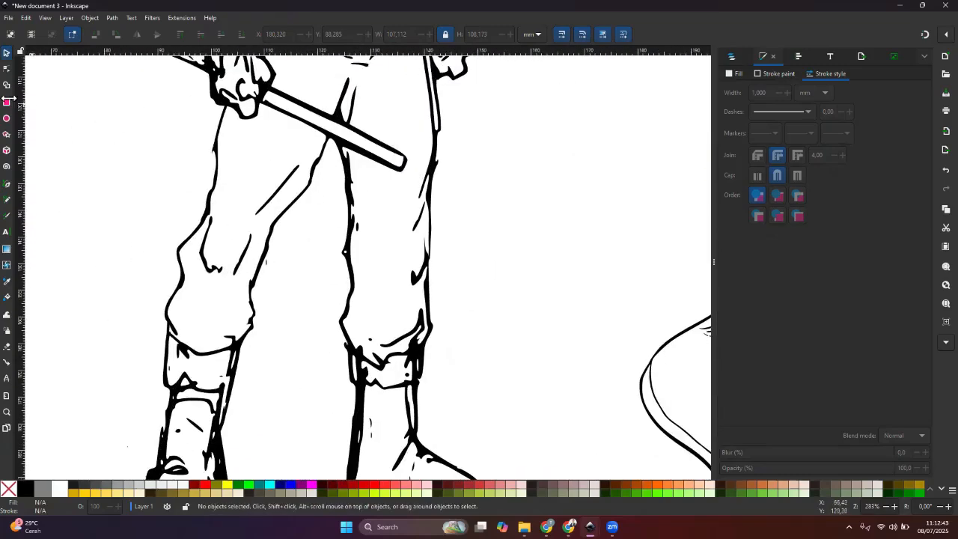
{"action": "left_click", "coordinate": [9, 183]}
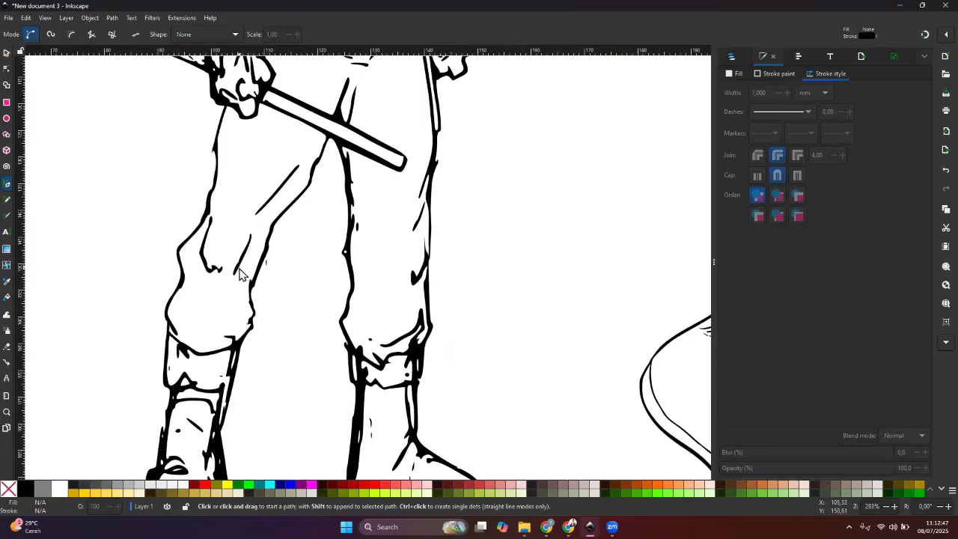
{"action": "scroll", "coordinate": [241, 284], "scroll_direction": "down", "scroll_amount": 5}
{"action": "scroll", "coordinate": [356, 322], "scroll_direction": "up", "scroll_amount": 4}
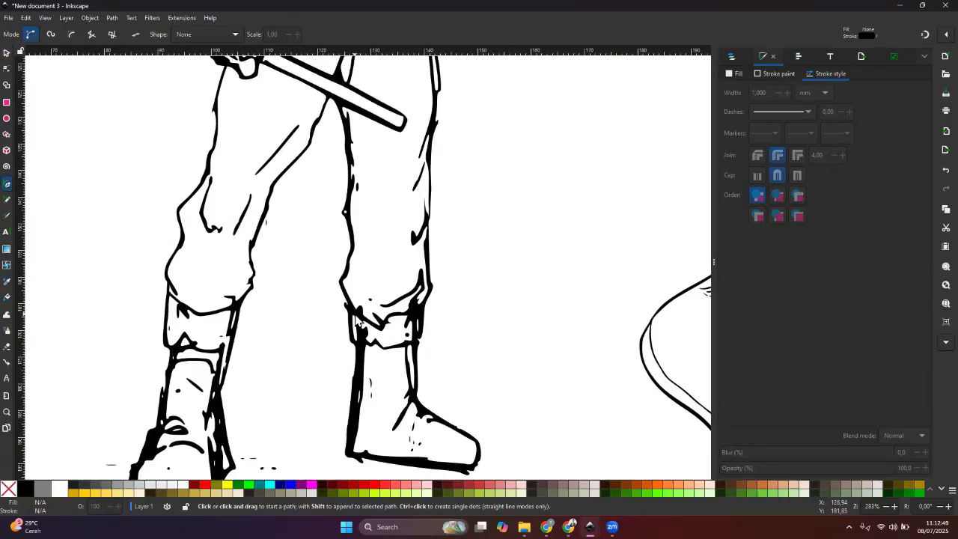
{"action": "scroll", "coordinate": [222, 263], "scroll_direction": "down", "scroll_amount": 4}
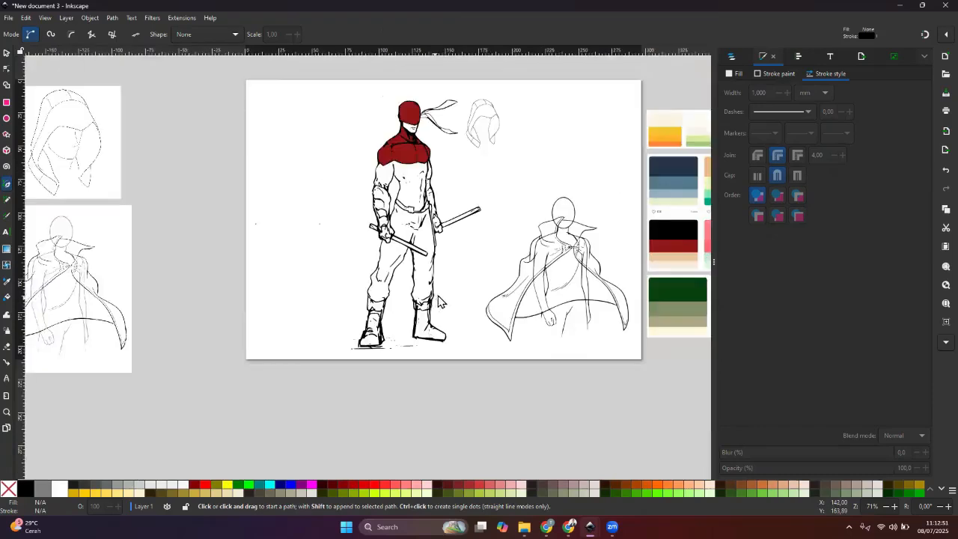
Step: Fill both of the fighter's boots with the dark red color using the Paint Bucket
{"action": "left_click", "coordinate": [6, 280]}
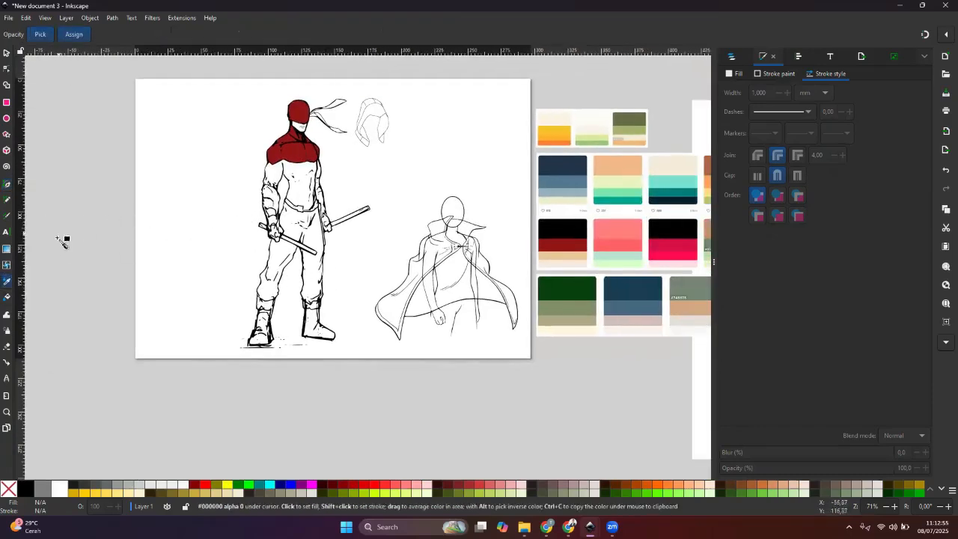
{"action": "left_click", "coordinate": [7, 297]}
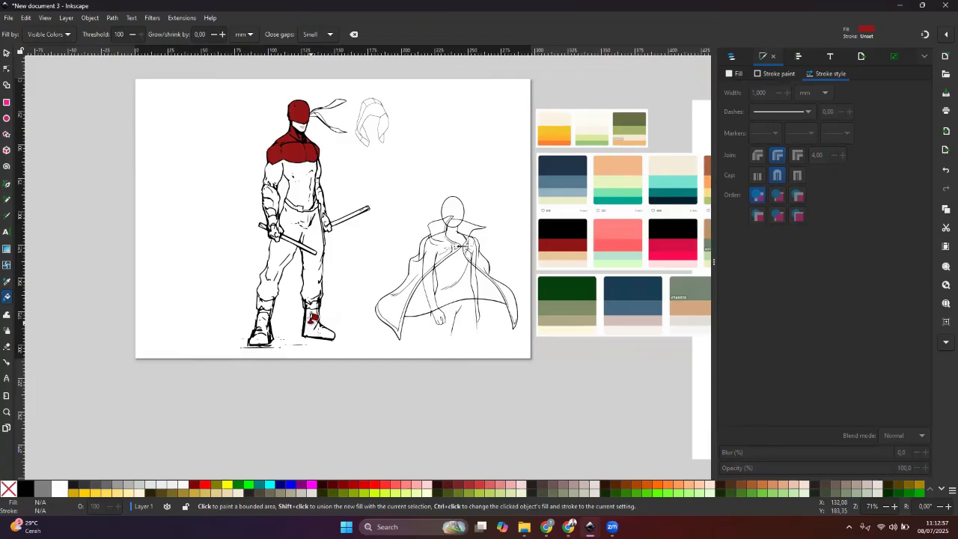
{"action": "left_click", "coordinate": [312, 318]}
{"action": "scroll", "coordinate": [309, 318], "scroll_direction": "up", "scroll_amount": 2}
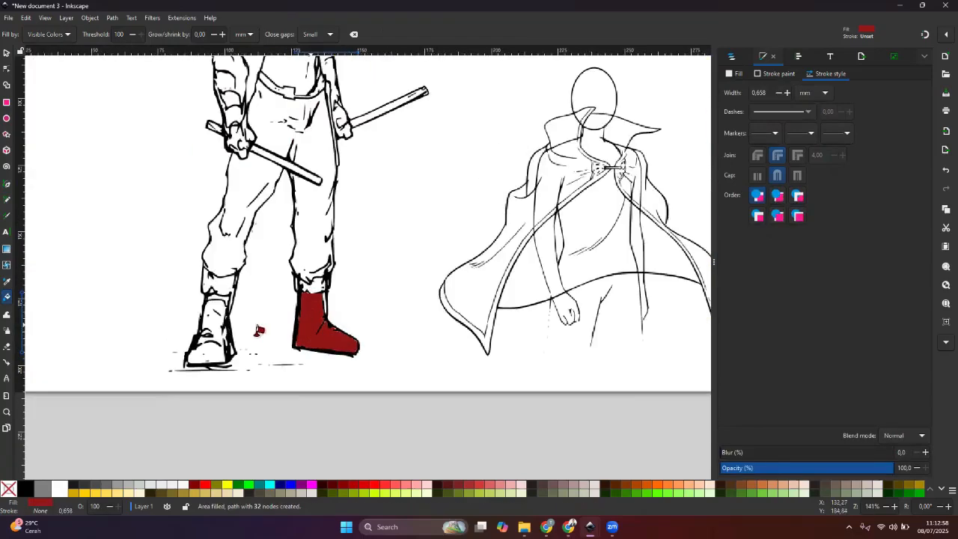
{"action": "left_click", "coordinate": [217, 323]}
{"action": "scroll", "coordinate": [311, 288], "scroll_direction": "up", "scroll_amount": 1}
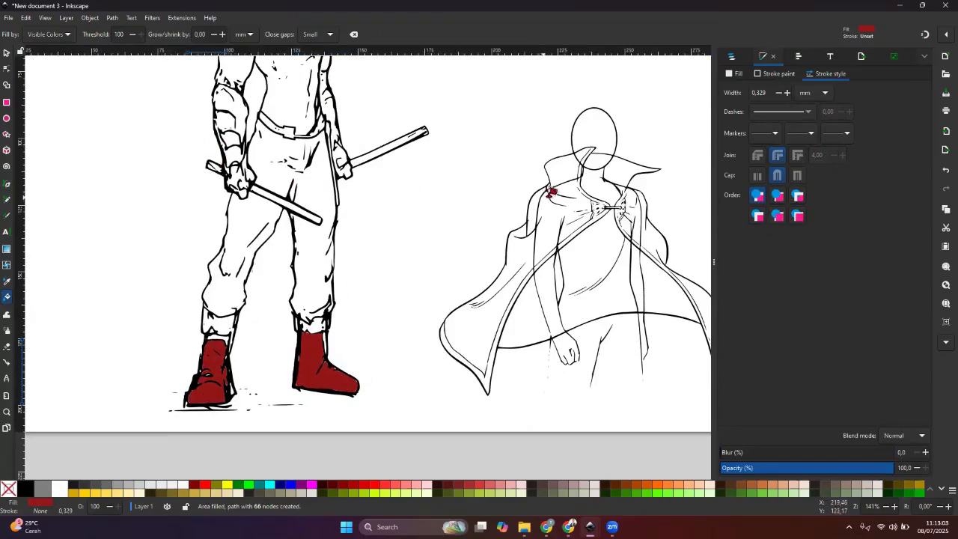
Step: Try to fill the inner flap at the hood's lower end with dark red, and undo the fill
{"action": "scroll", "coordinate": [551, 171], "scroll_direction": "up", "scroll_amount": 4}
{"action": "scroll", "coordinate": [552, 171], "scroll_direction": "right", "scroll_amount": 6}
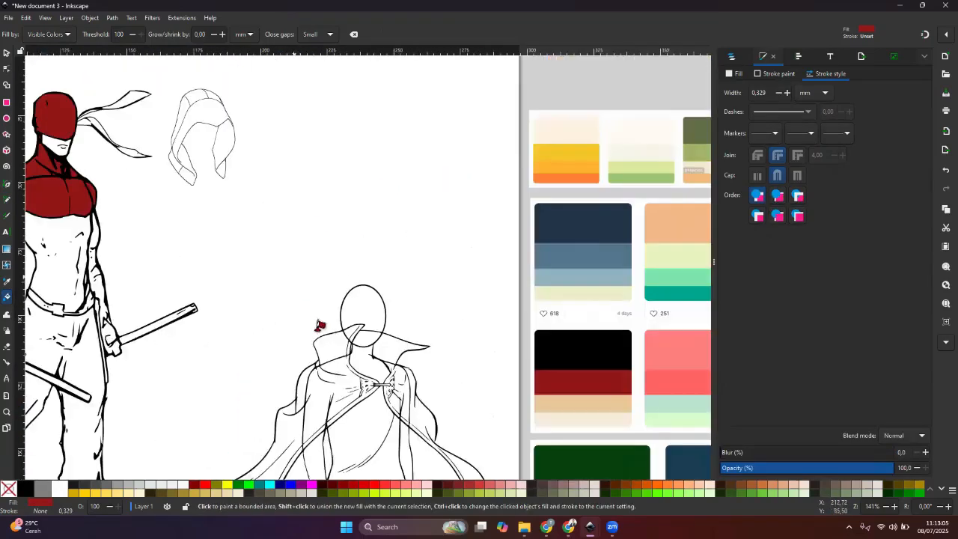
{"action": "scroll", "coordinate": [319, 325], "scroll_direction": "down", "scroll_amount": 1}
{"action": "scroll", "coordinate": [199, 130], "scroll_direction": "up", "scroll_amount": 6}
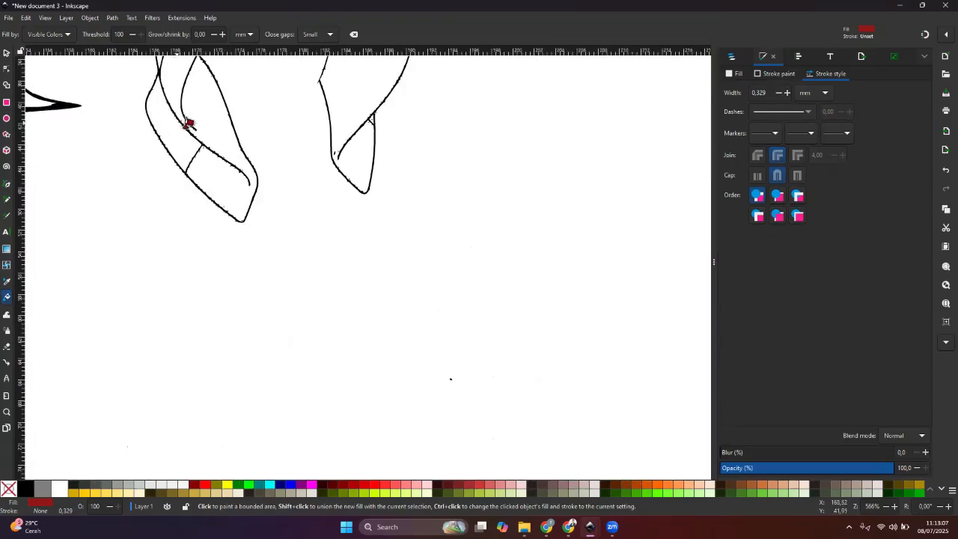
{"action": "scroll", "coordinate": [254, 176], "scroll_direction": "up", "scroll_amount": 1}
{"action": "scroll", "coordinate": [292, 145], "scroll_direction": "left", "scroll_amount": 1}
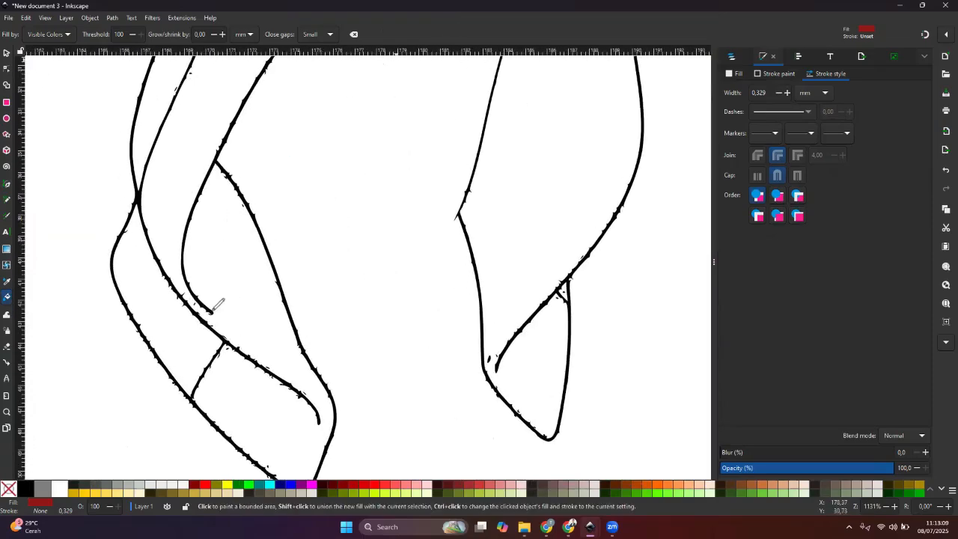
{"action": "mouse_move", "coordinate": [210, 311]}
{"action": "left_mouse_down"}
{"action": "mouse_move", "coordinate": [294, 251]}
{"action": "mouse_move", "coordinate": [233, 146]}
{"action": "left_mouse_up"}
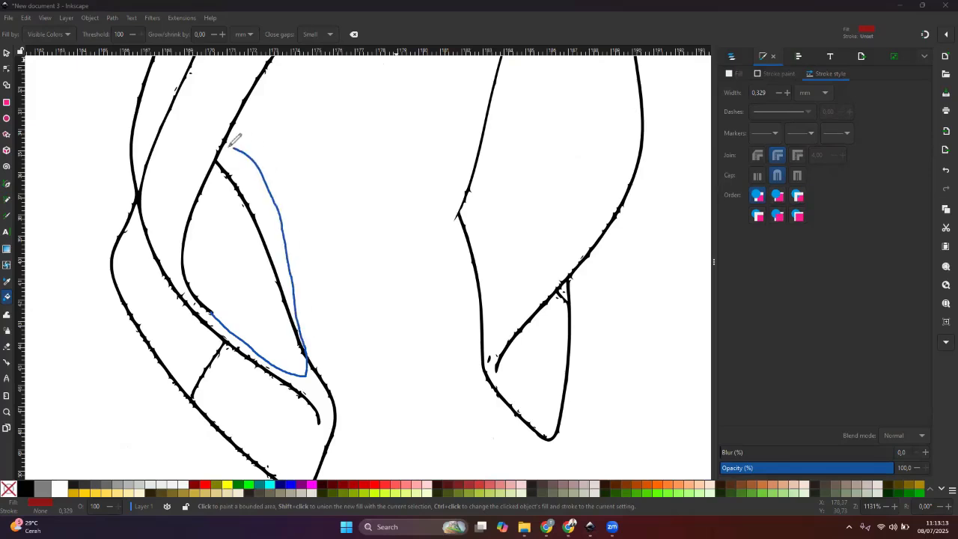
{"action": "left_click_drag", "start_coordinate": [182, 217], "coordinate": [193, 283]}
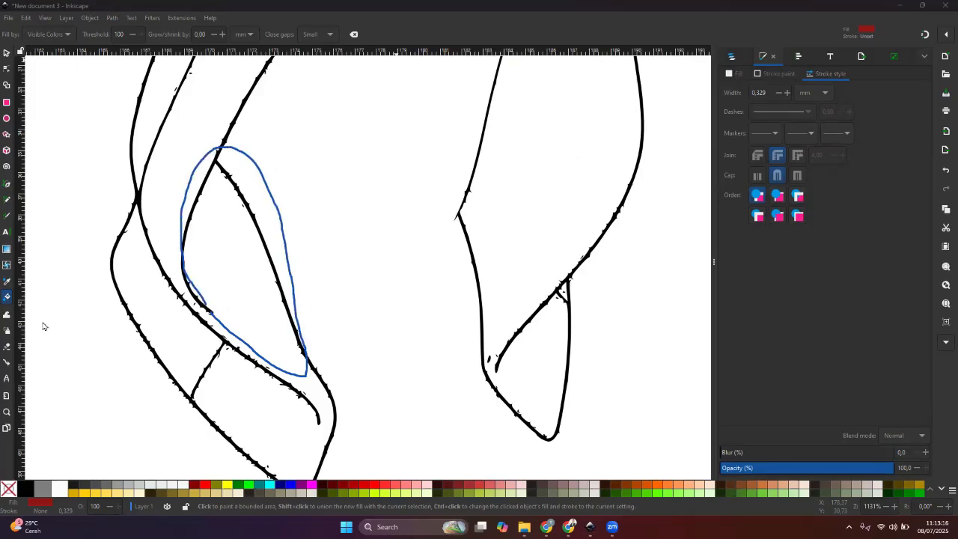
{"action": "left_click_drag", "start_coordinate": [212, 306], "coordinate": [222, 319]}
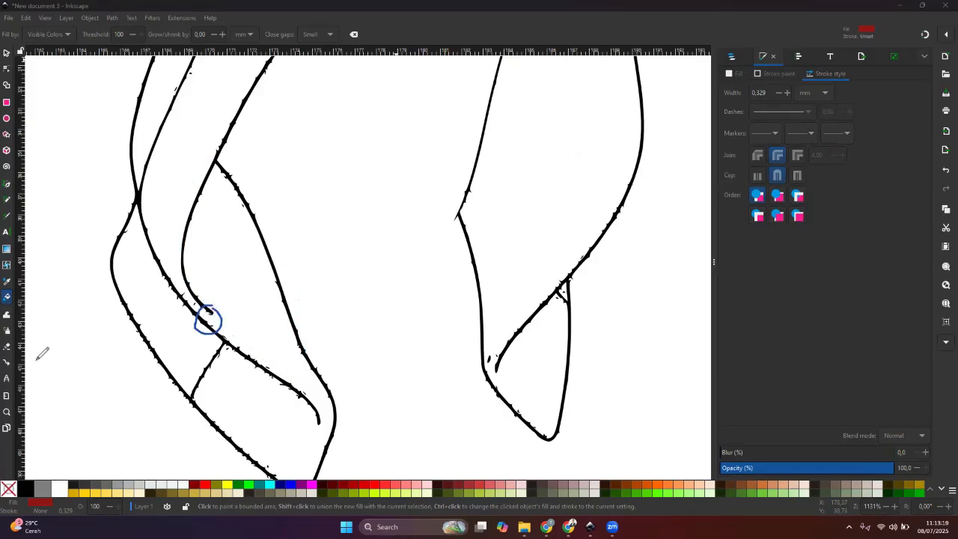
{"action": "left_click_drag", "start_coordinate": [212, 307], "coordinate": [213, 308]}
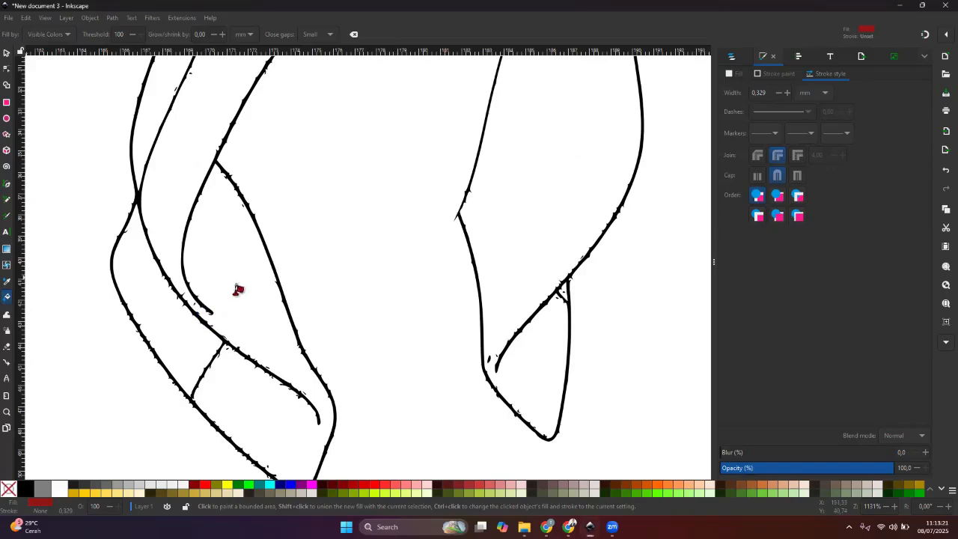
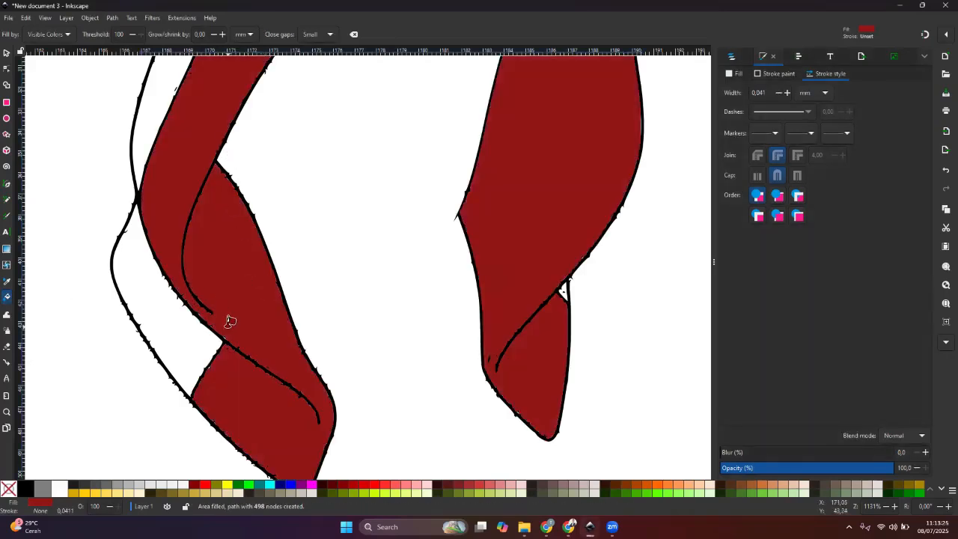
{"action": "key", "text": "ctrl+z"}
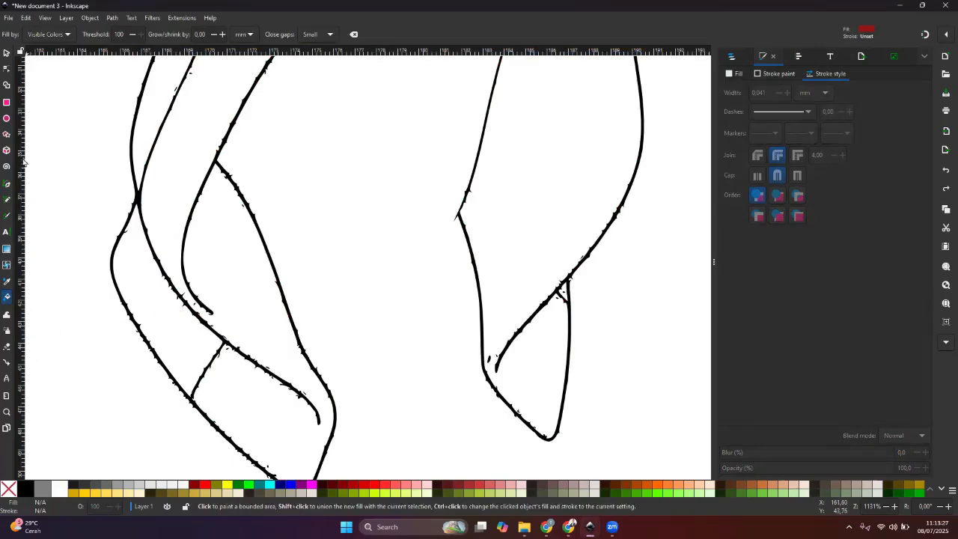
Step: Close the gap at the hood's inner flap with a short curved Pen path, set its stroke width to 0.1 mm, and deselect it
{"action": "left_click", "coordinate": [8, 184]}
{"action": "left_click", "coordinate": [203, 304]}
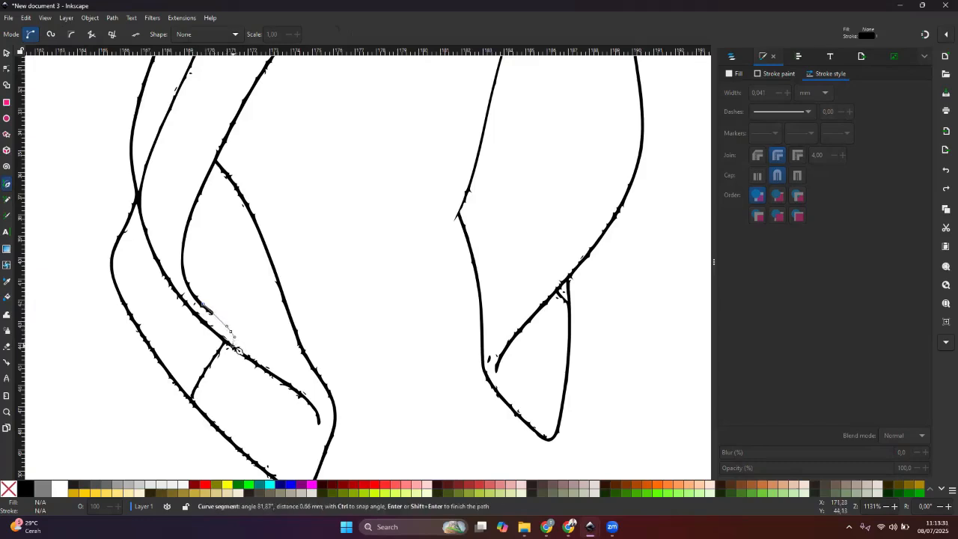
{"action": "double_click", "coordinate": [233, 347]}
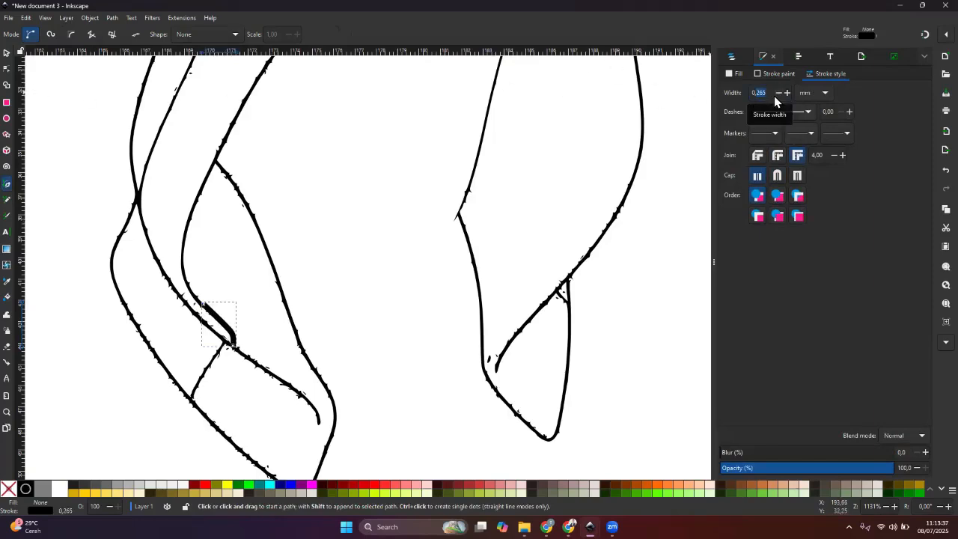
{"action": "type", "text": "0,1"}
{"action": "key", "text": "Return"}
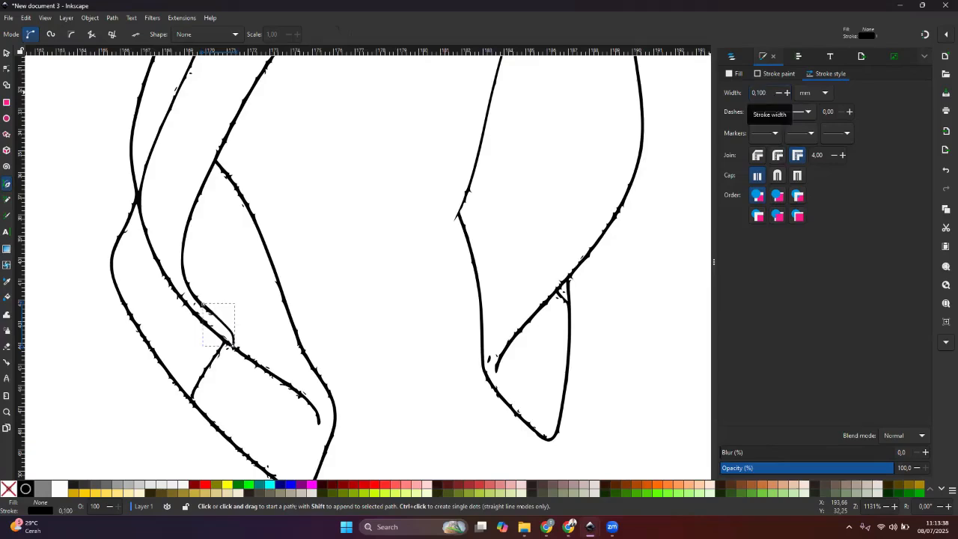
{"action": "left_click", "coordinate": [6, 53]}
{"action": "left_click", "coordinate": [56, 118]}
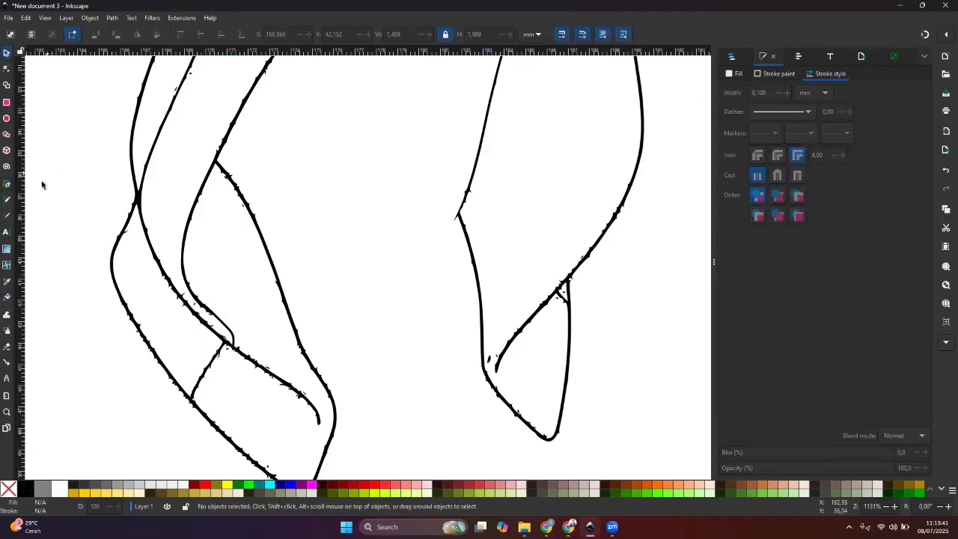
Step: Try a dark red Paint Bucket fill in the hood's newly closed inner flap, and remove the fill
{"action": "left_click", "coordinate": [7, 296]}
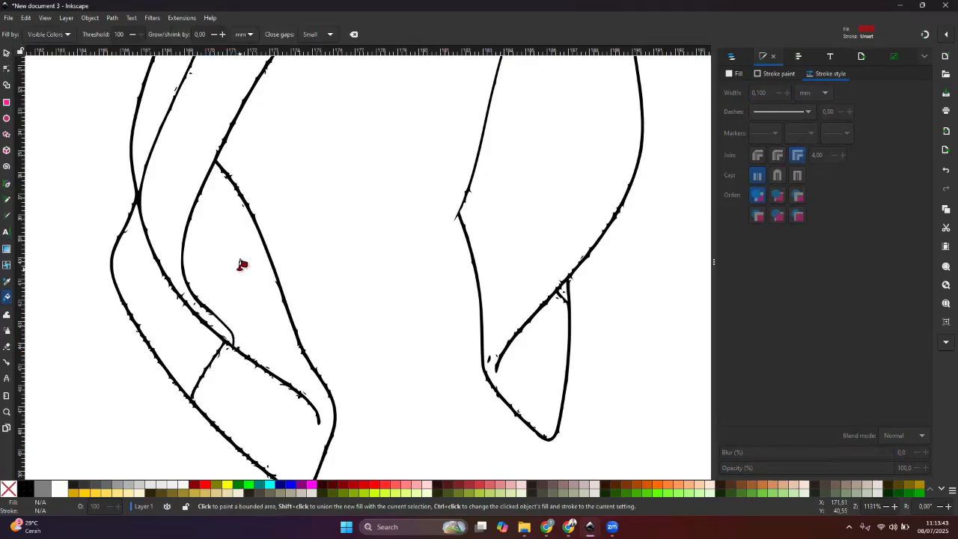
{"action": "left_click", "coordinate": [242, 264]}
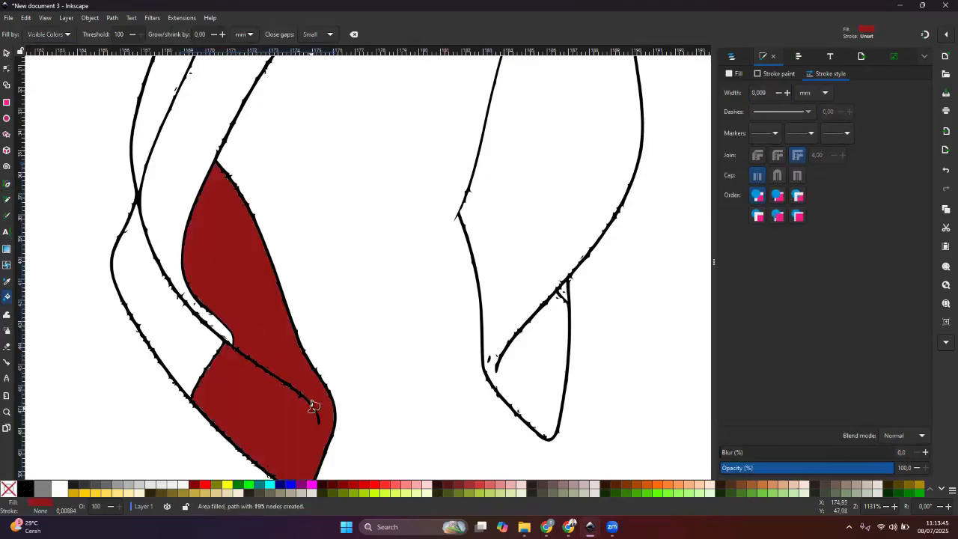
{"action": "left_click", "coordinate": [7, 53]}
{"action": "key", "text": "Delete"}
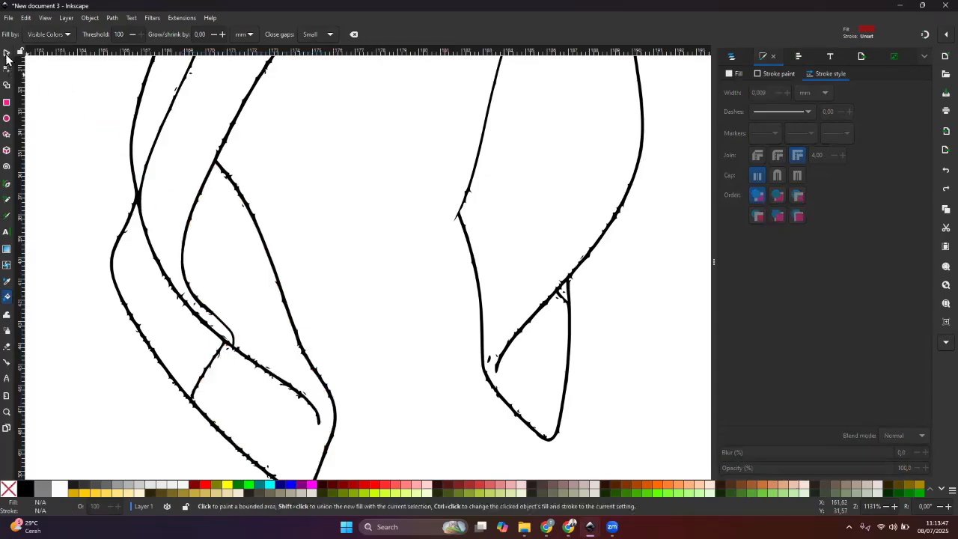
{"action": "scroll", "coordinate": [342, 240], "scroll_direction": "down", "scroll_amount": 7}
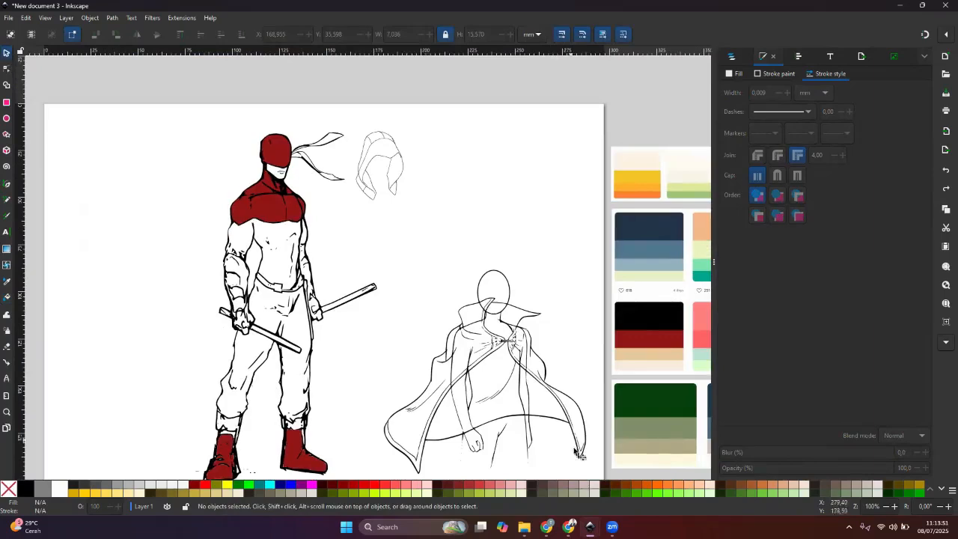
{"action": "left_click", "coordinate": [132, 18]}
{"action": "mouse_move", "coordinate": [113, 21]}
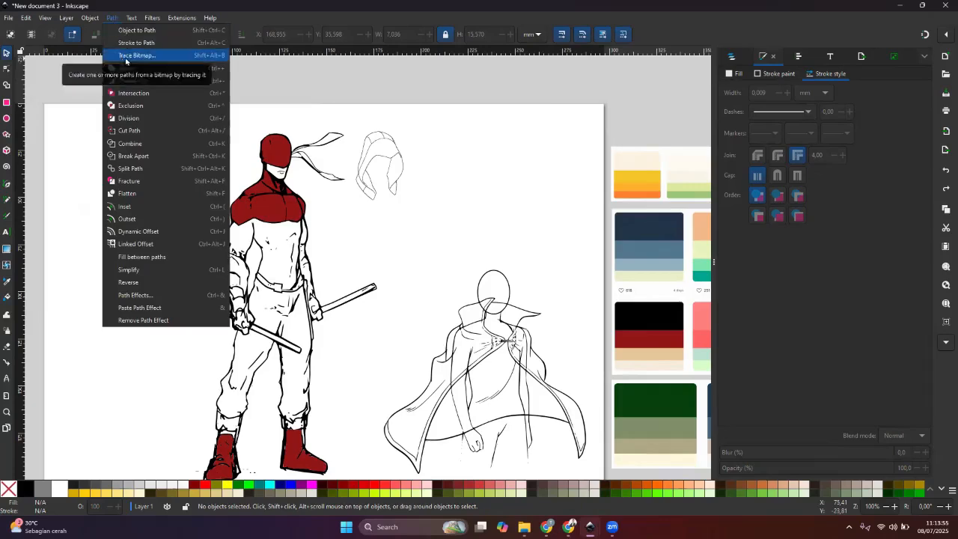
{"action": "left_click", "coordinate": [373, 215]}
{"action": "left_click", "coordinate": [284, 213]}
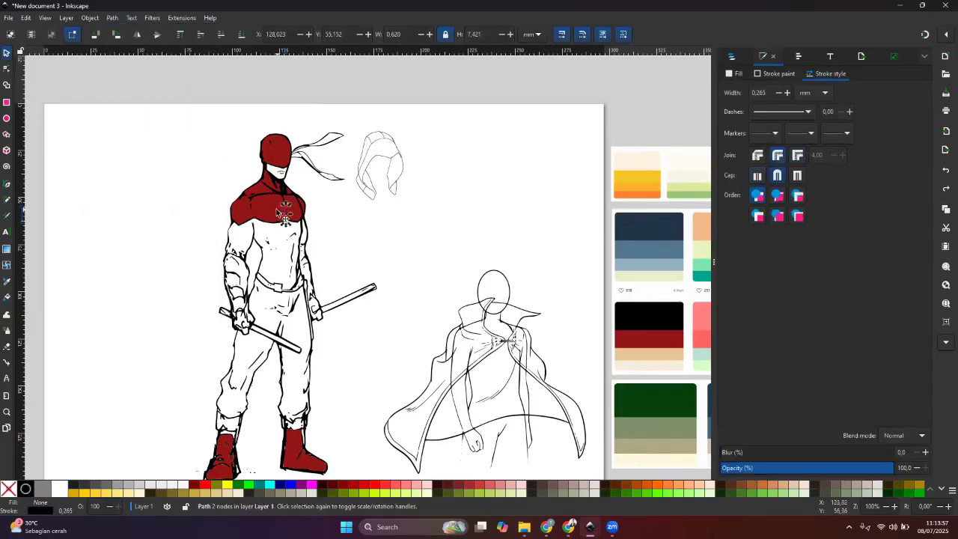
{"action": "left_click", "coordinate": [350, 228]}
{"action": "key", "text": "space"}
{"action": "key", "text": "space"}
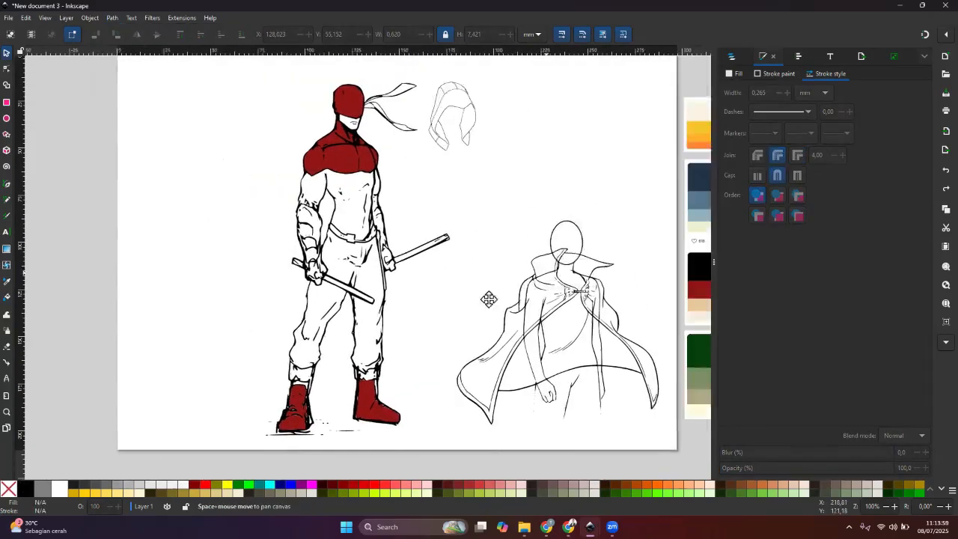
{"action": "left_click", "coordinate": [508, 312]}
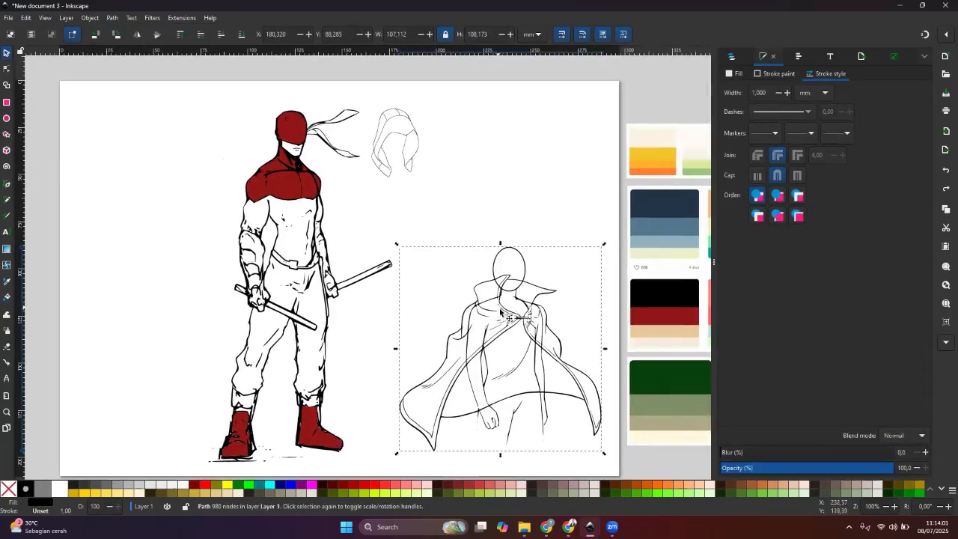
{"action": "left_click", "coordinate": [497, 173]}
{"action": "scroll", "coordinate": [501, 189], "scroll_direction": "down", "scroll_amount": 1, "text": "ctrl"}
{"action": "scroll", "coordinate": [500, 186], "scroll_direction": "down", "scroll_amount": 1, "text": "ctrl"}
{"action": "key", "text": "space"}
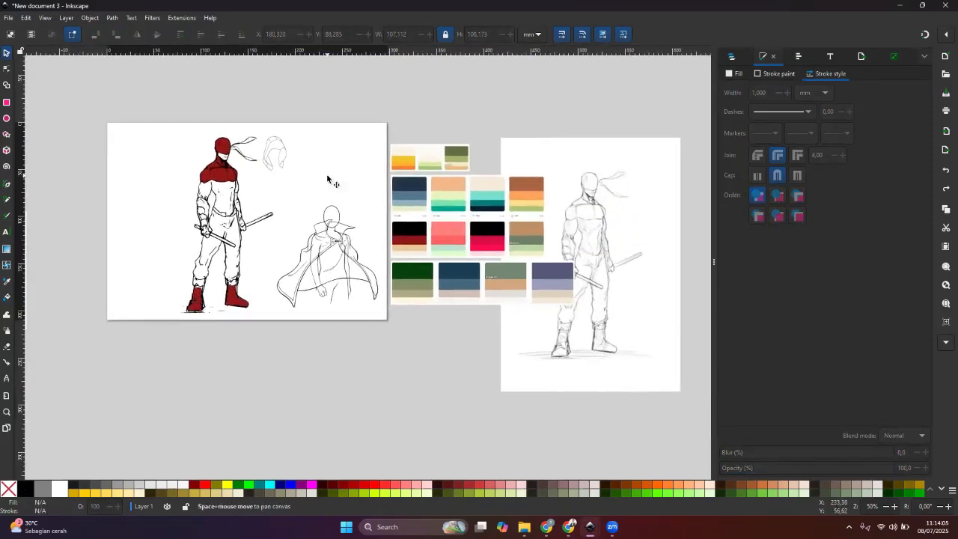
{"action": "key", "text": "b"}
Step: Switch to the Roblox Hero.svg document and examine its winged character group, skill heading and background image
{"action": "mouse_move", "coordinate": [589, 526]}
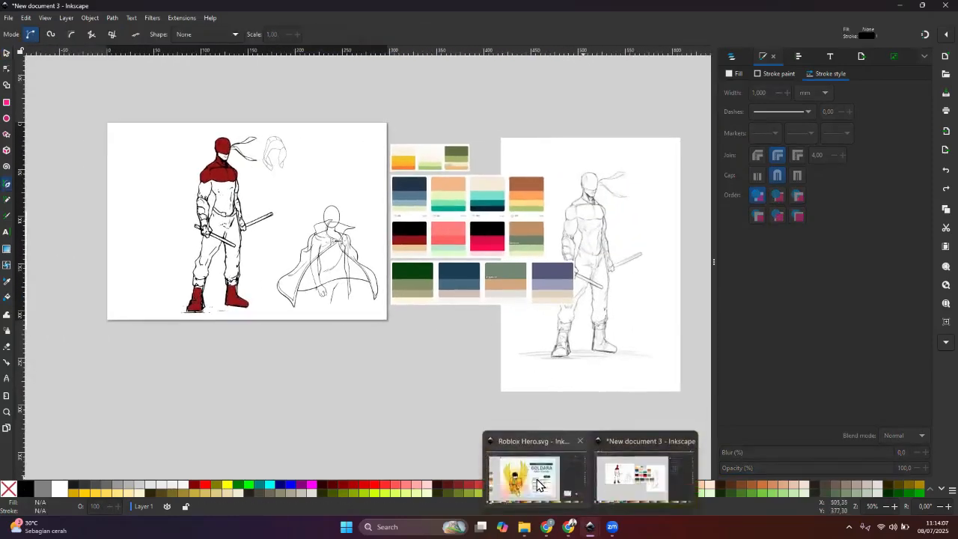
{"action": "left_click", "coordinate": [538, 473]}
{"action": "left_click", "coordinate": [314, 294]}
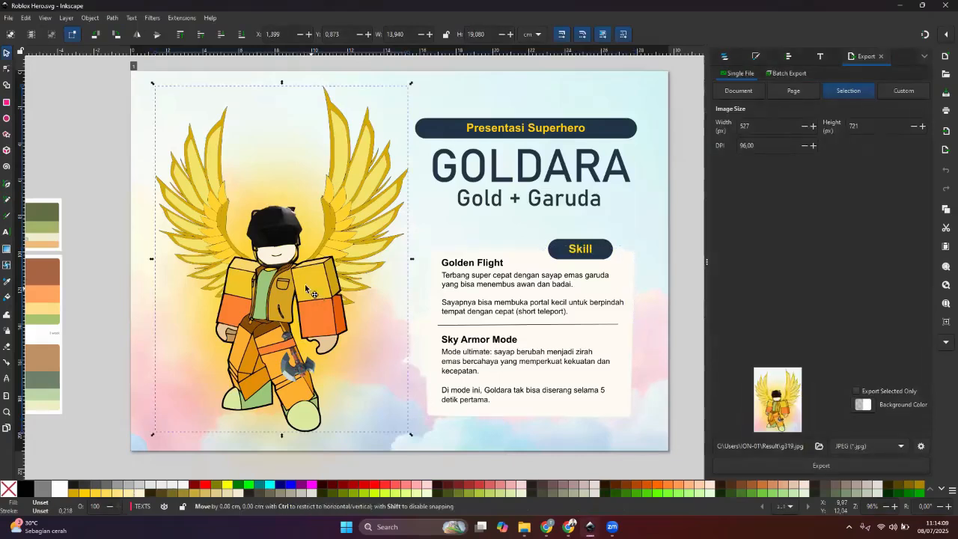
{"action": "left_click_drag", "start_coordinate": [314, 294], "coordinate": [307, 291]}
{"action": "key", "text": "ctrl+z"}
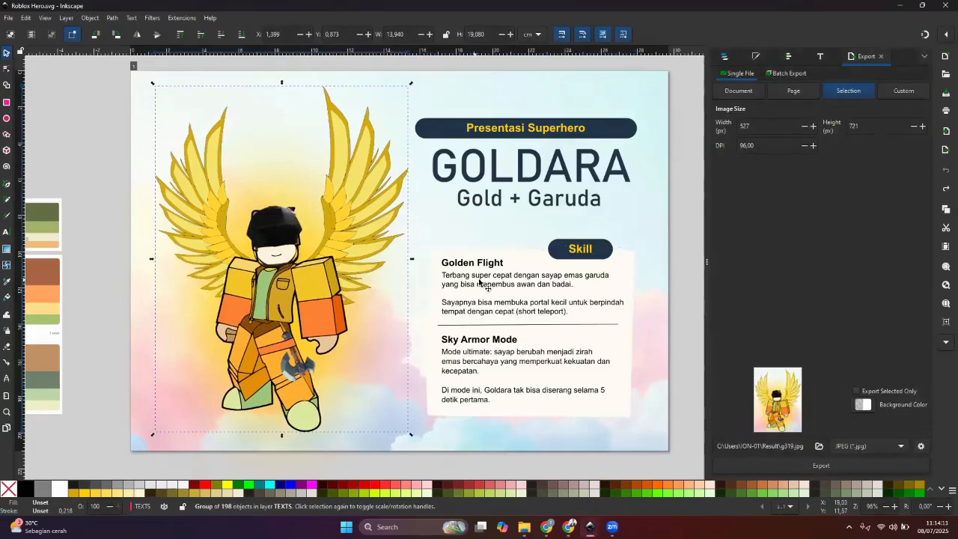
{"action": "left_click", "coordinate": [475, 265]}
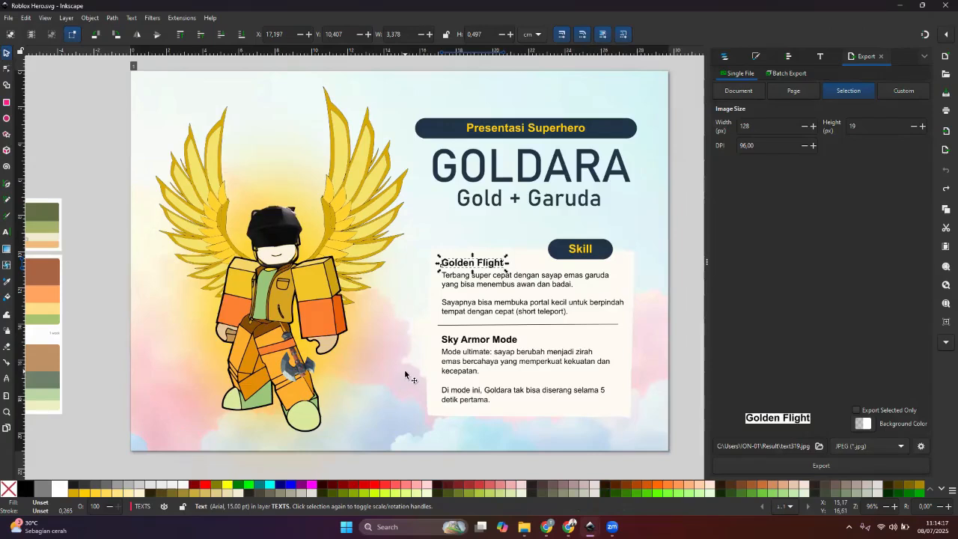
{"action": "left_click", "coordinate": [339, 318]}
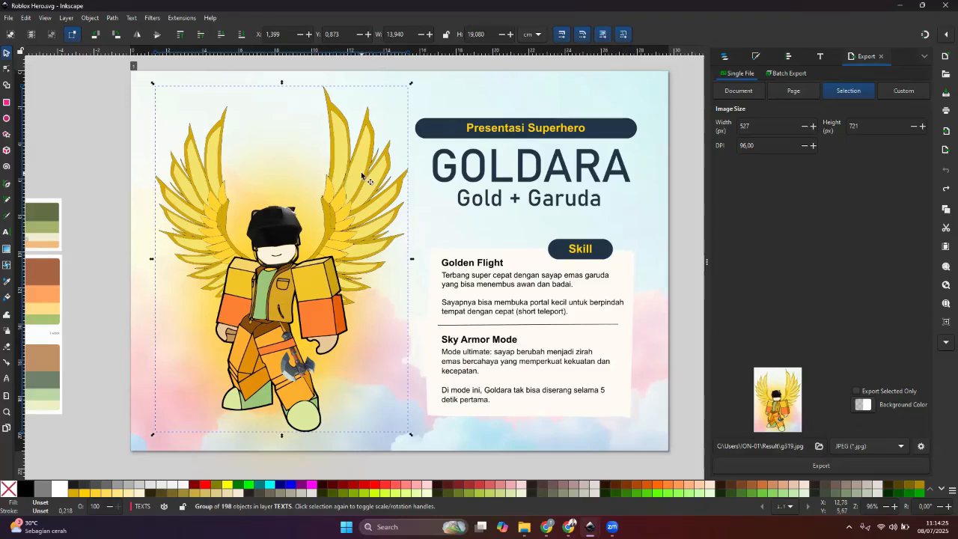
{"action": "left_click", "coordinate": [426, 425]}
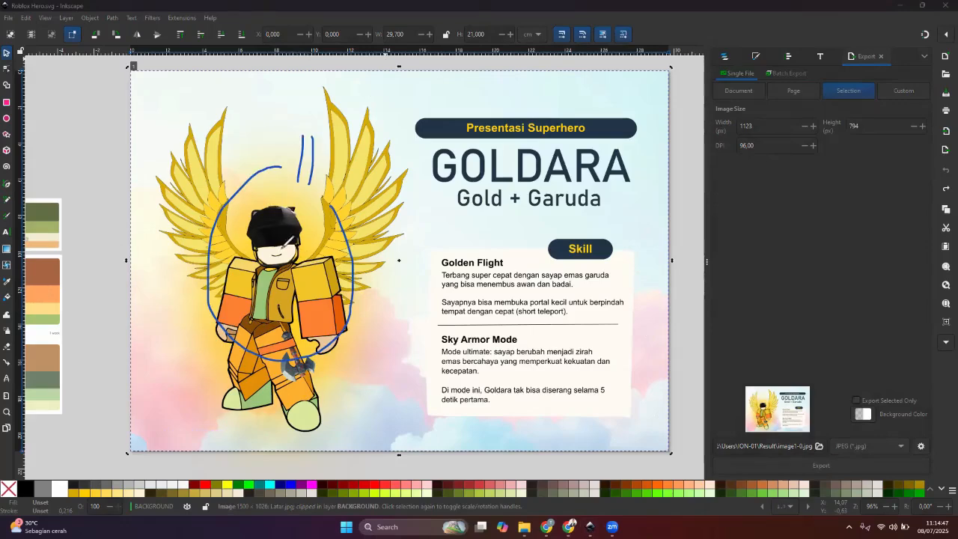
Step: Deselect the background image in Roblox Hero.svg, view the full presentation page, and switch to New document 3
{"action": "mouse_move", "coordinate": [421, 227]}
{"action": "left_mouse_down"}
{"action": "mouse_move", "coordinate": [457, 207]}
{"action": "mouse_move", "coordinate": [438, 226]}
{"action": "left_mouse_up"}
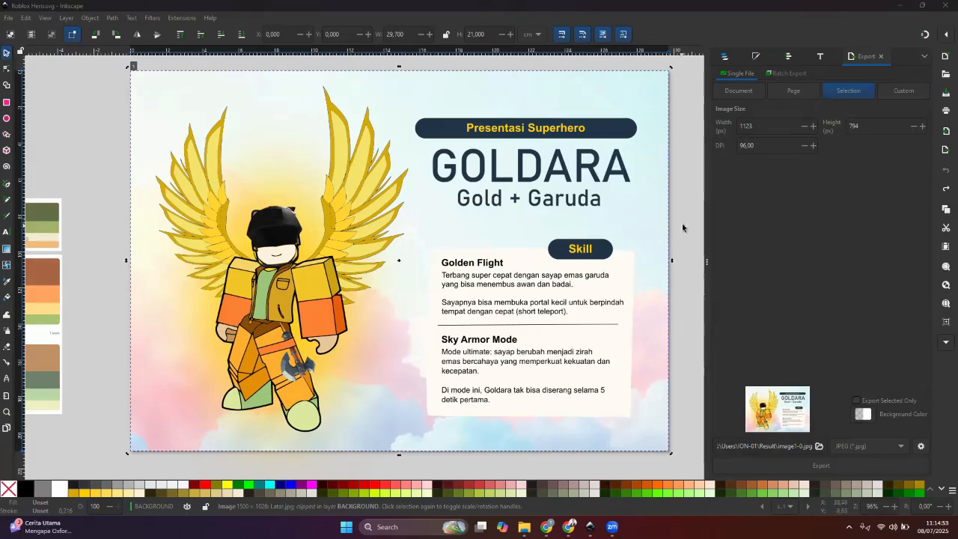
{"action": "left_click", "coordinate": [682, 223]}
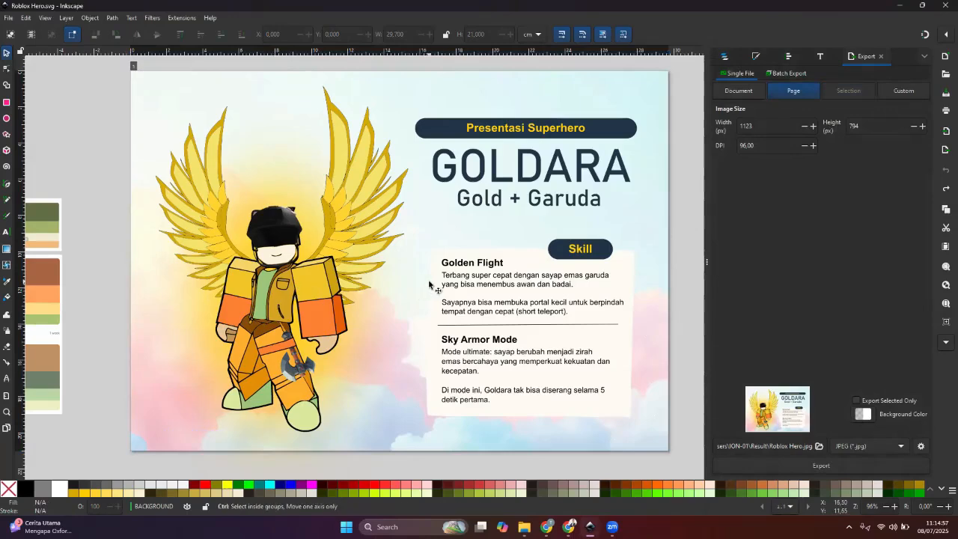
{"action": "scroll", "coordinate": [424, 288], "scroll_direction": "down", "scroll_amount": 1}
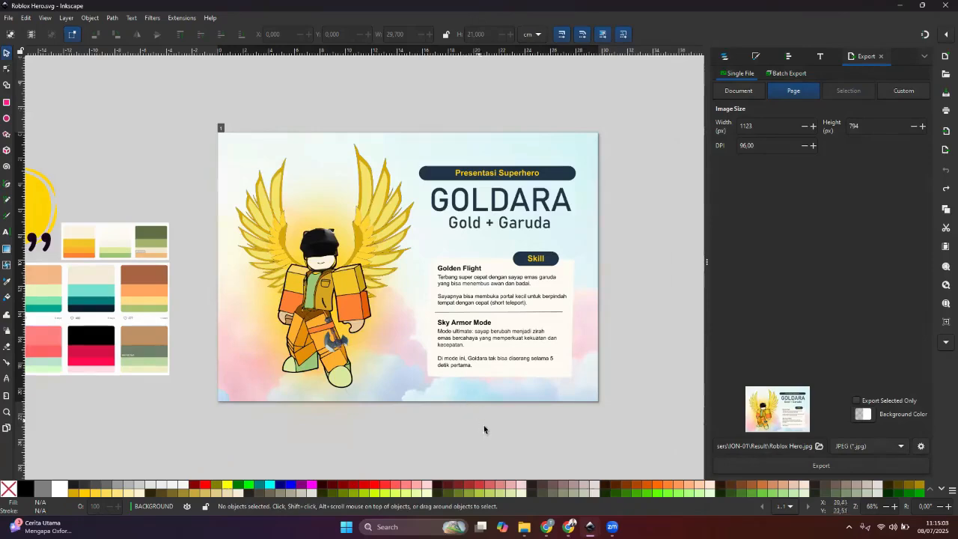
{"action": "mouse_move", "coordinate": [591, 523]}
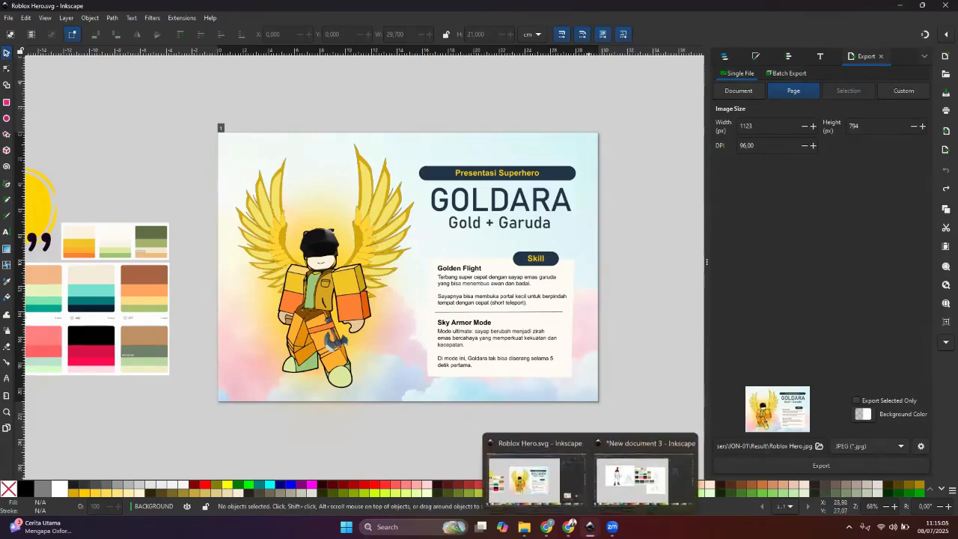
{"action": "left_click", "coordinate": [614, 487]}
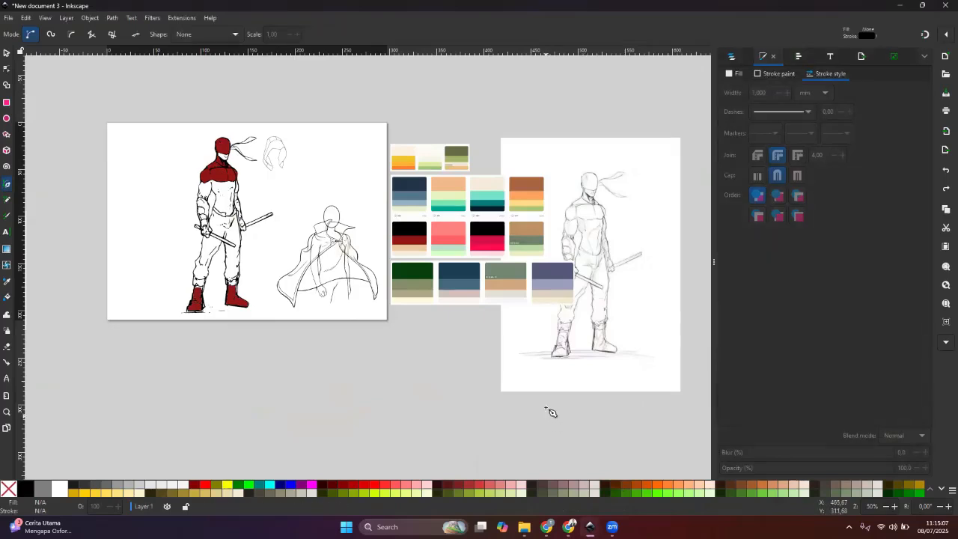
Step: Cancel the stray Pen path and move the pencil sketch image up and to the right, to about X 446.5, Y -39.8 mm
{"action": "left_click_drag", "start_coordinate": [554, 374], "coordinate": [582, 347]}
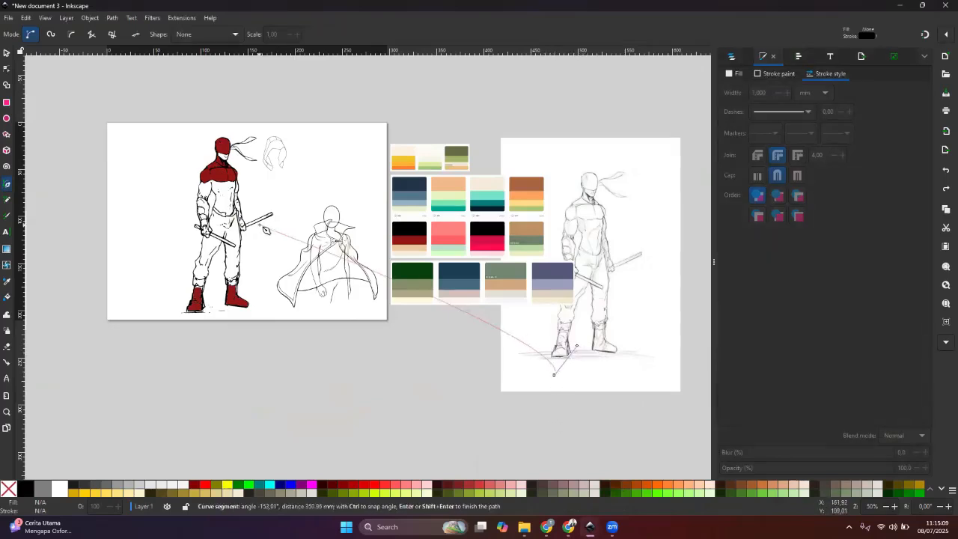
{"action": "key", "text": "Escape"}
{"action": "left_click", "coordinate": [6, 52]}
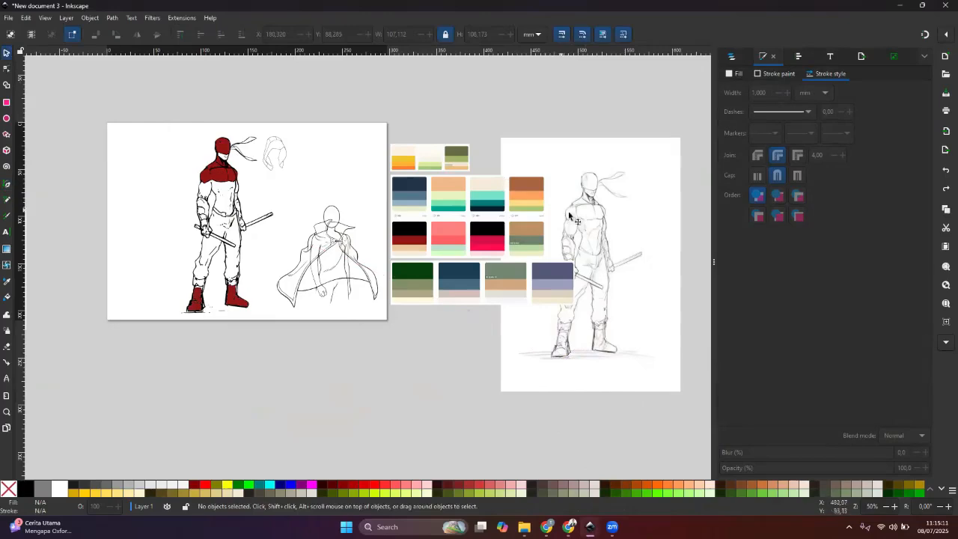
{"action": "mouse_move", "coordinate": [587, 215]}
{"action": "left_mouse_down"}
{"action": "mouse_move", "coordinate": [596, 160]}
{"action": "mouse_move", "coordinate": [614, 163]}
{"action": "left_mouse_up"}
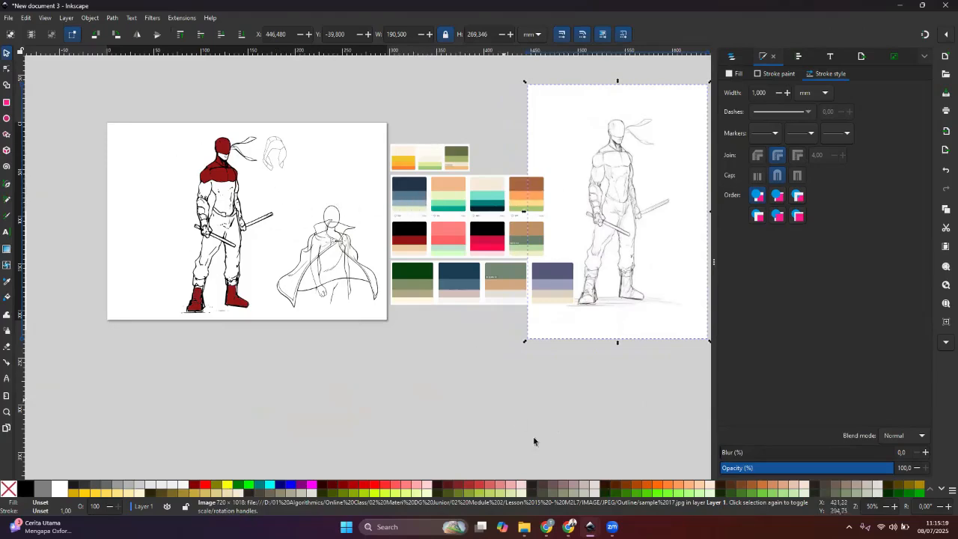
Step: Switch to Chrome and look through the Roblox coloring page outlines on Pinterest
{"action": "left_click", "coordinate": [568, 527]}
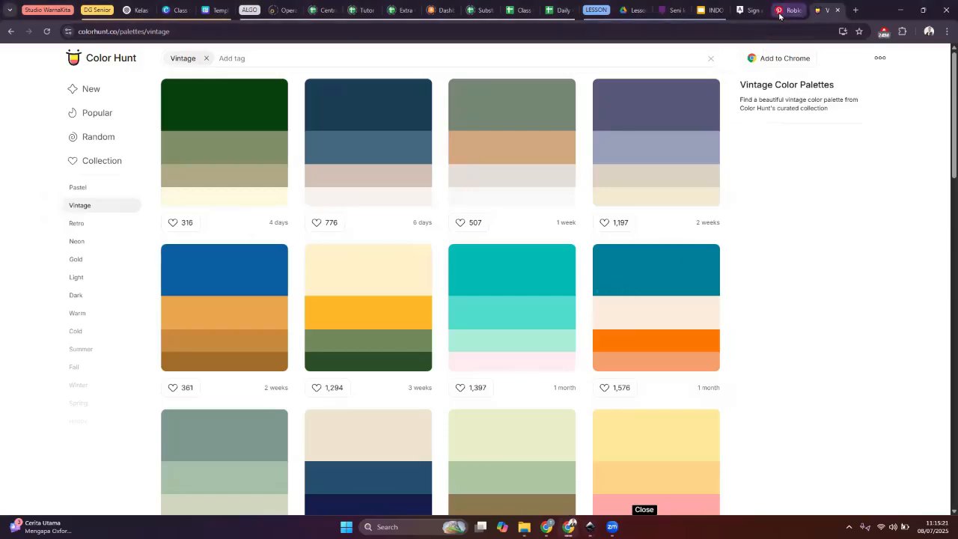
{"action": "left_click", "coordinate": [778, 11]}
{"action": "scroll", "coordinate": [681, 260], "scroll_direction": "down", "scroll_amount": 1}
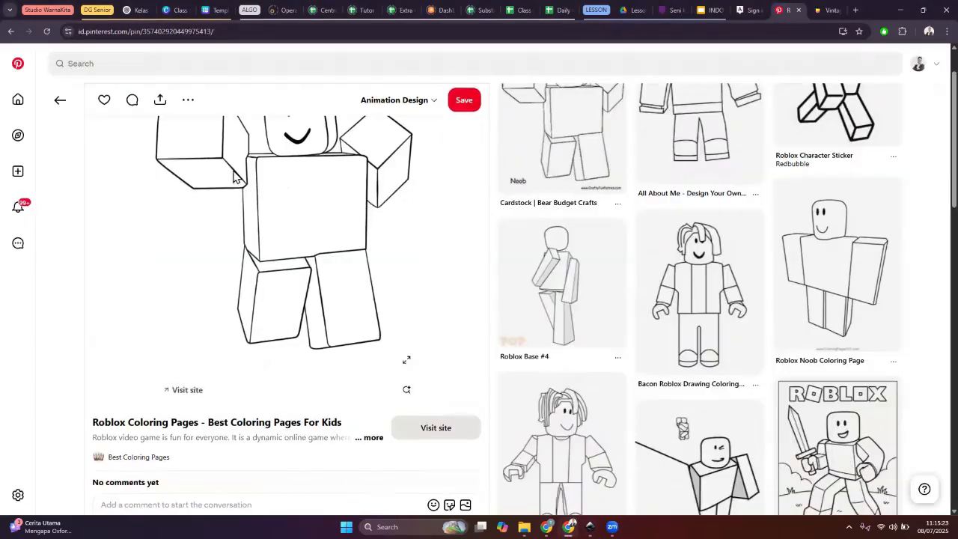
{"action": "scroll", "coordinate": [449, 366], "scroll_direction": "down", "scroll_amount": 1}
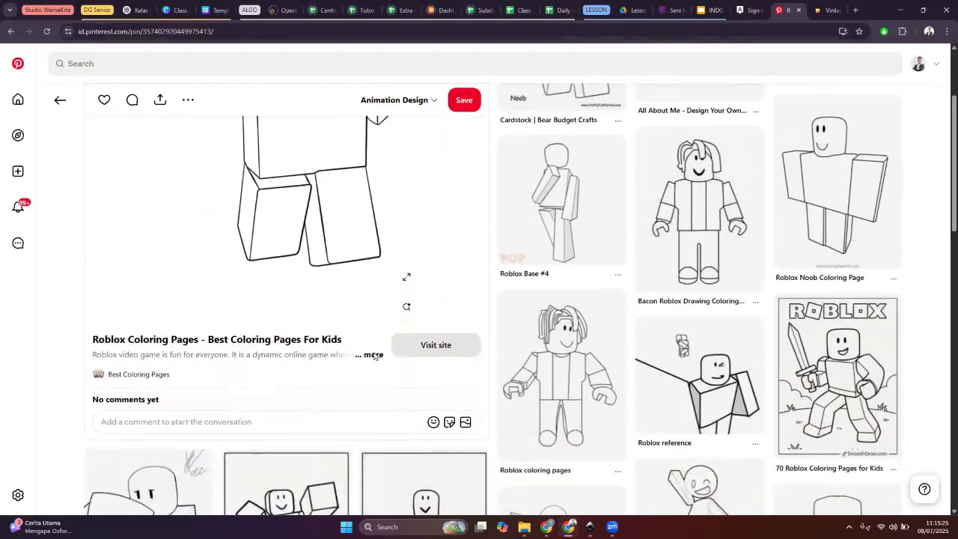
{"action": "scroll", "coordinate": [337, 217], "scroll_direction": "up", "scroll_amount": 1}
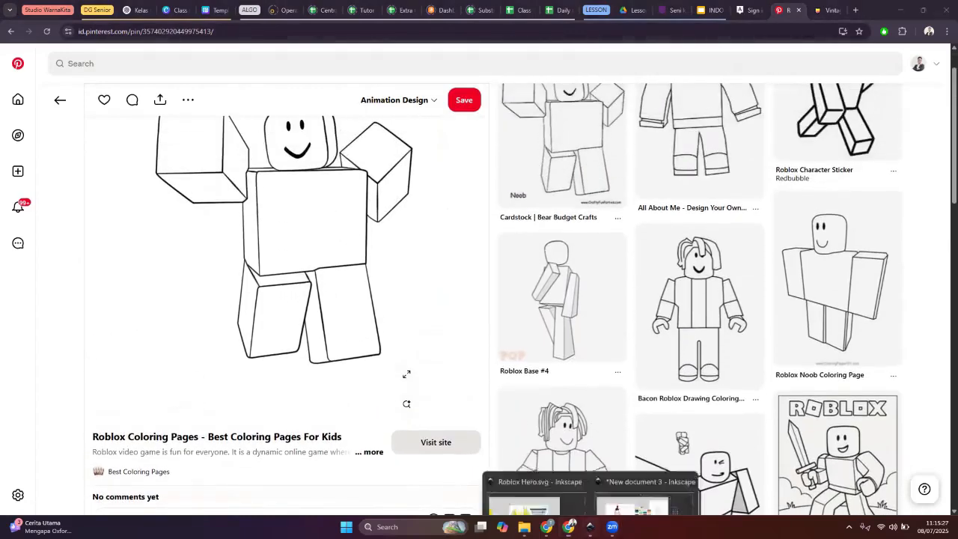
Step: Switch back to New document 3, preview a Trace Bitmap single scan of the pencil sketch, and deselect the image
{"action": "left_click", "coordinate": [642, 471]}
{"action": "left_click", "coordinate": [112, 17]}
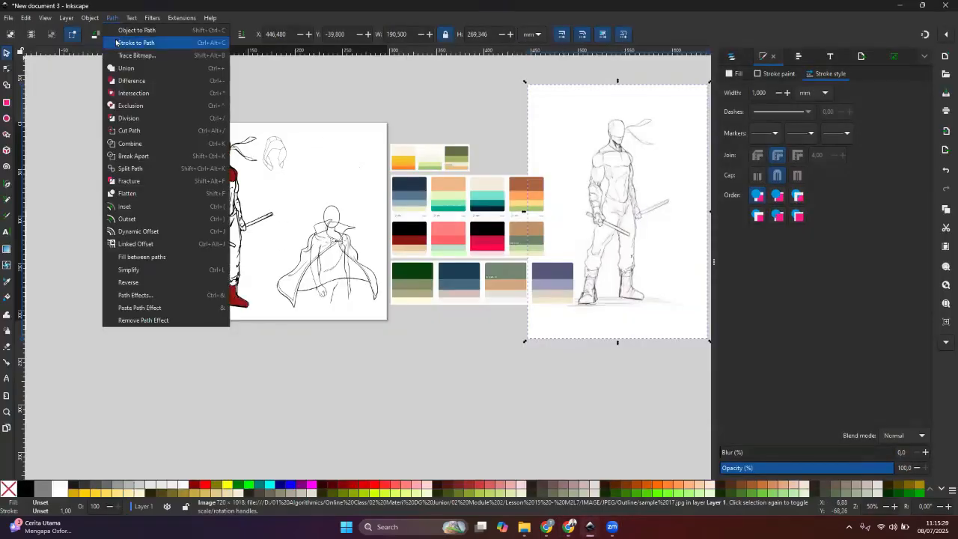
{"action": "left_click", "coordinate": [142, 56]}
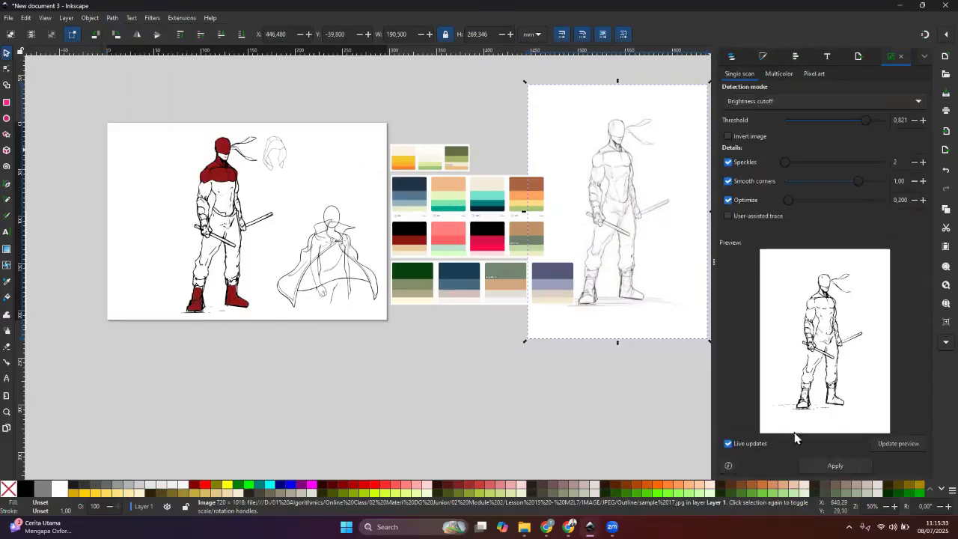
{"action": "left_click", "coordinate": [75, 158]}
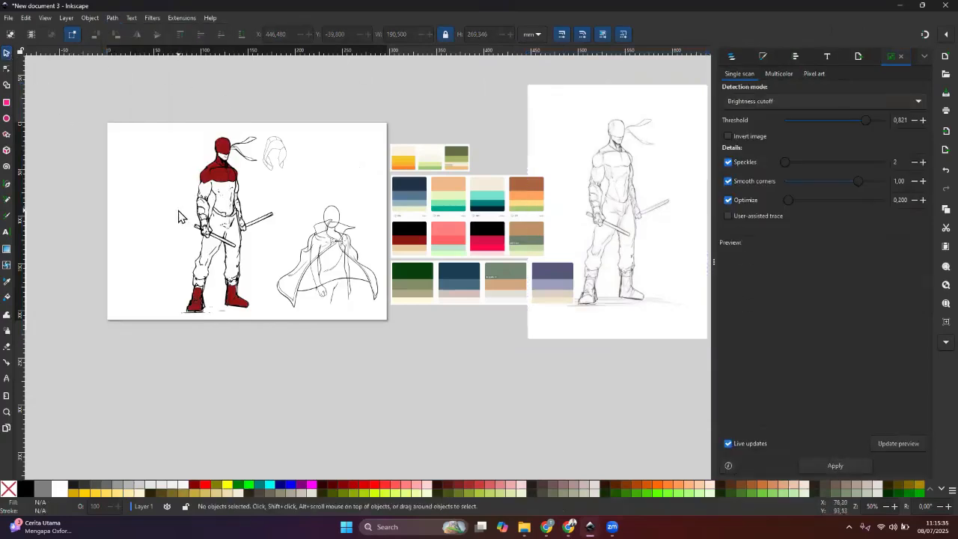
Step: Try moving the line that closes the upper arm's outer outline away from the figure, undo the move, and deselect it
{"action": "scroll", "coordinate": [201, 186], "scroll_direction": "up", "scroll_amount": 6, "text": "ctrl"}
{"action": "scroll", "coordinate": [277, 271], "scroll_direction": "up", "scroll_amount": 4}
{"action": "scroll", "coordinate": [277, 271], "scroll_direction": "left", "scroll_amount": 3}
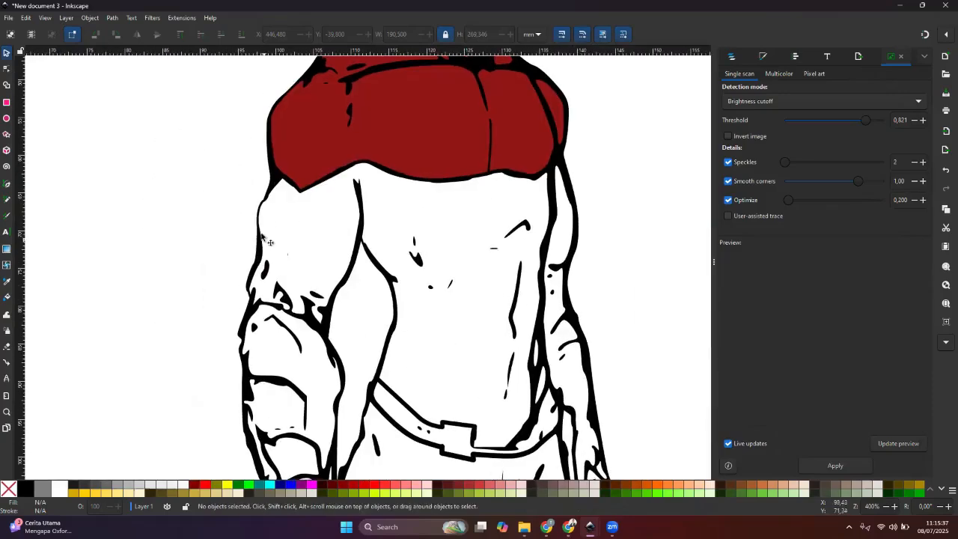
{"action": "left_click", "coordinate": [259, 214]}
{"action": "left_click_drag", "start_coordinate": [259, 214], "coordinate": [125, 204]}
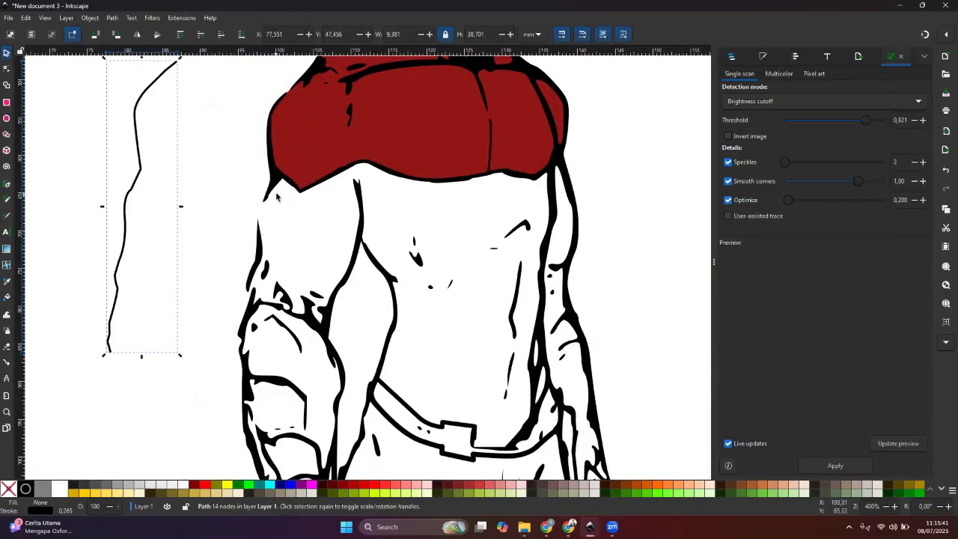
{"action": "key", "text": "ctrl+z"}
{"action": "key", "text": "Escape"}
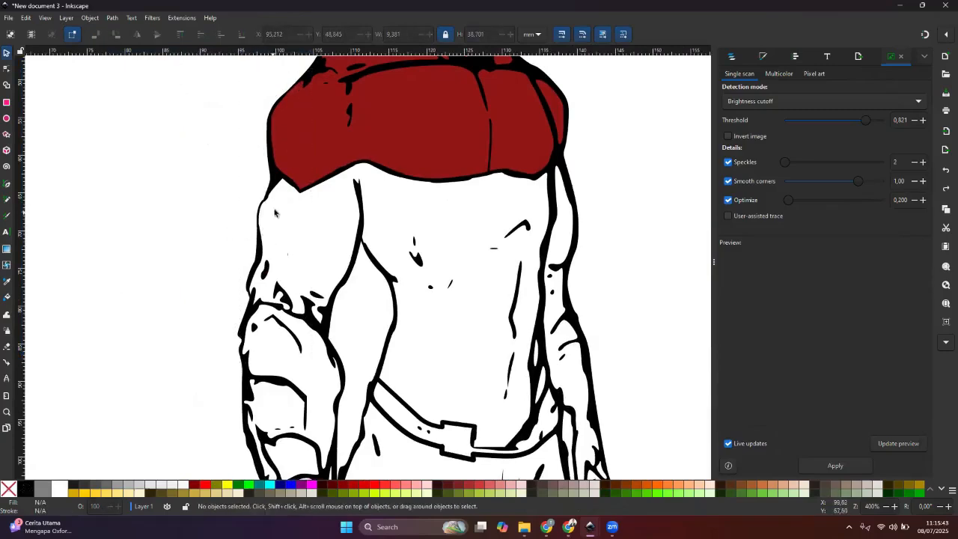
Step: Try moving the dark red chest fill off its outline, and undo the move
{"action": "left_click", "coordinate": [298, 162]}
{"action": "left_click_drag", "start_coordinate": [313, 158], "coordinate": [337, 146]}
{"action": "key", "text": "ctrl+z"}
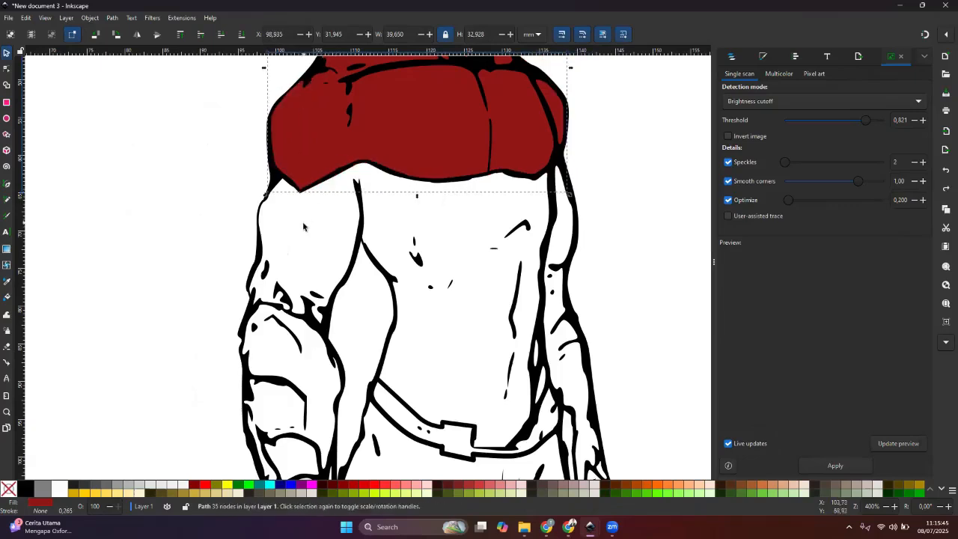
Step: Try a dark red Paint Bucket fill in the figure's upper arm and torso, and undo the fill
{"action": "left_click", "coordinate": [7, 297]}
{"action": "left_click", "coordinate": [289, 234]}
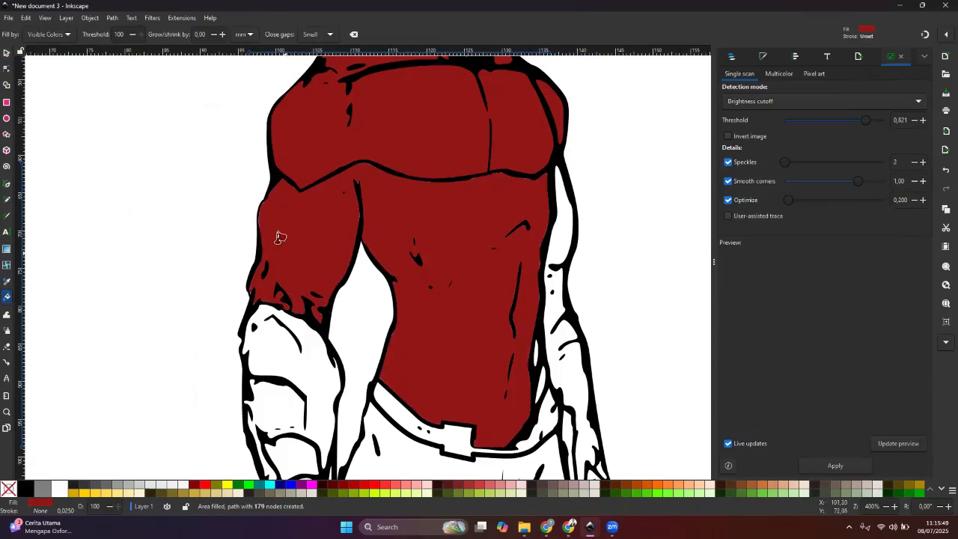
{"action": "key", "text": "ctrl+z"}
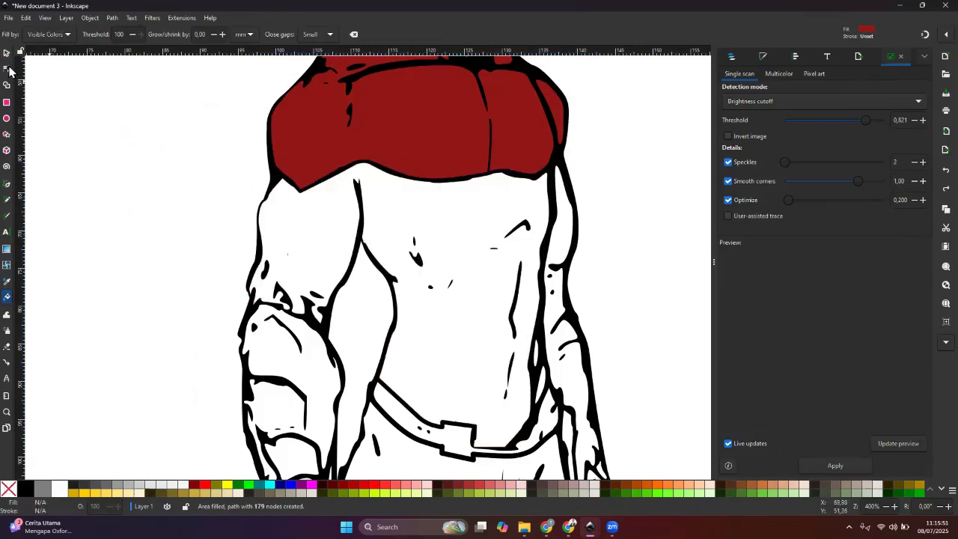
Step: Move the upper arm's gap-closing line away to expose the open outline, return it to its place, and deselect it
{"action": "key", "text": "s"}
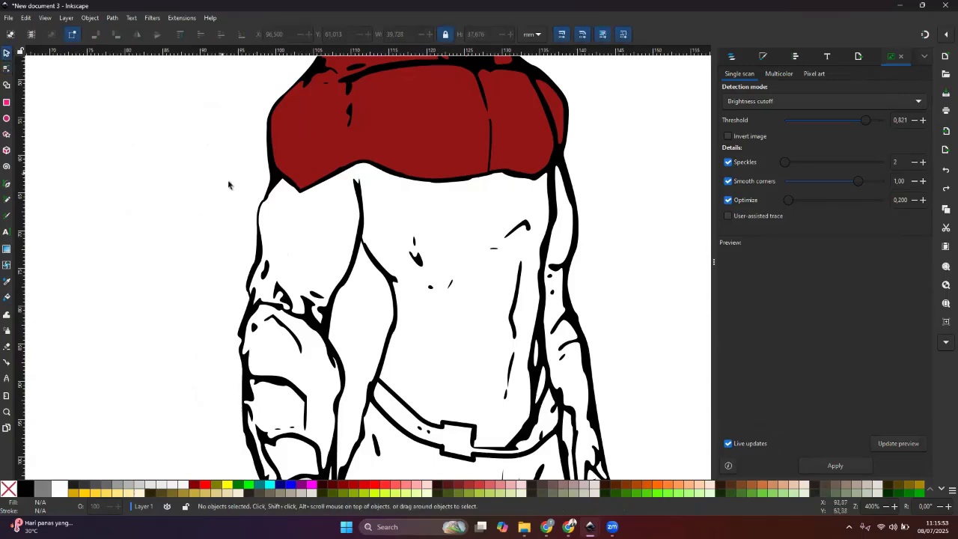
{"action": "left_click_drag", "start_coordinate": [250, 213], "coordinate": [137, 202]}
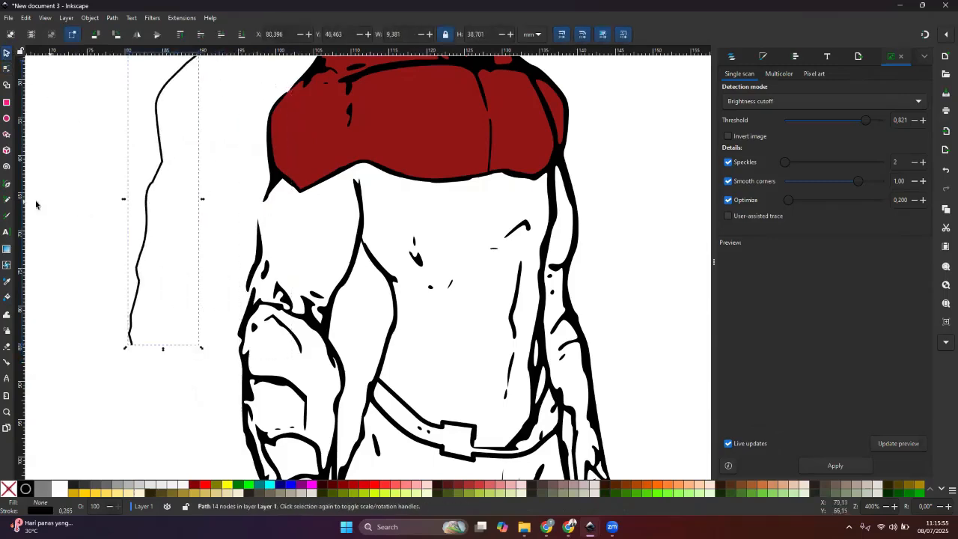
{"action": "left_click", "coordinate": [6, 296]}
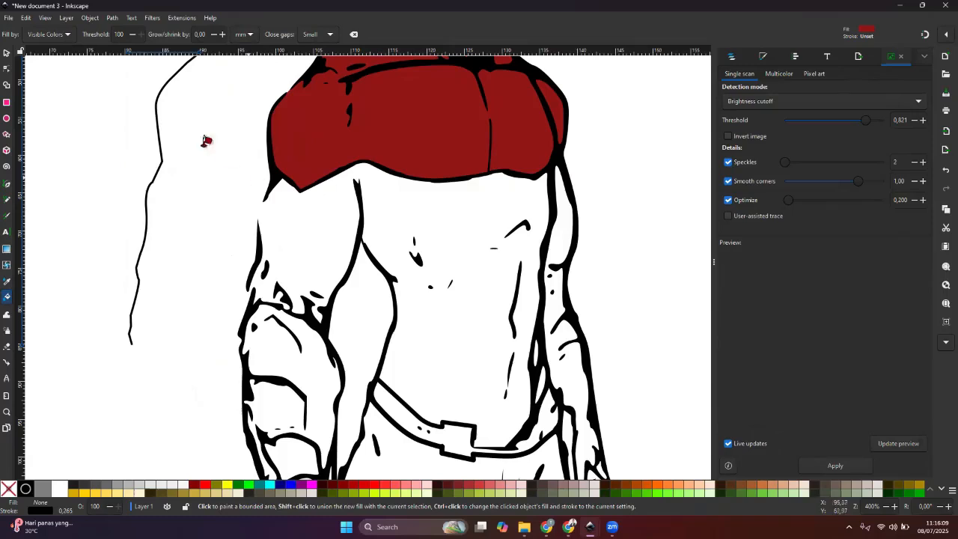
{"action": "left_click", "coordinate": [7, 53]}
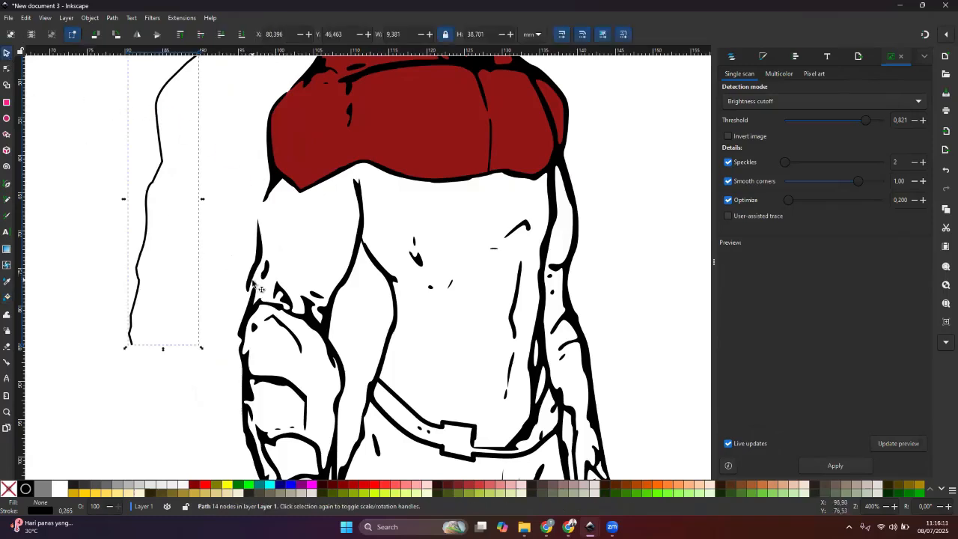
{"action": "left_click_drag", "start_coordinate": [142, 281], "coordinate": [252, 291]}
{"action": "left_click", "coordinate": [193, 271]}
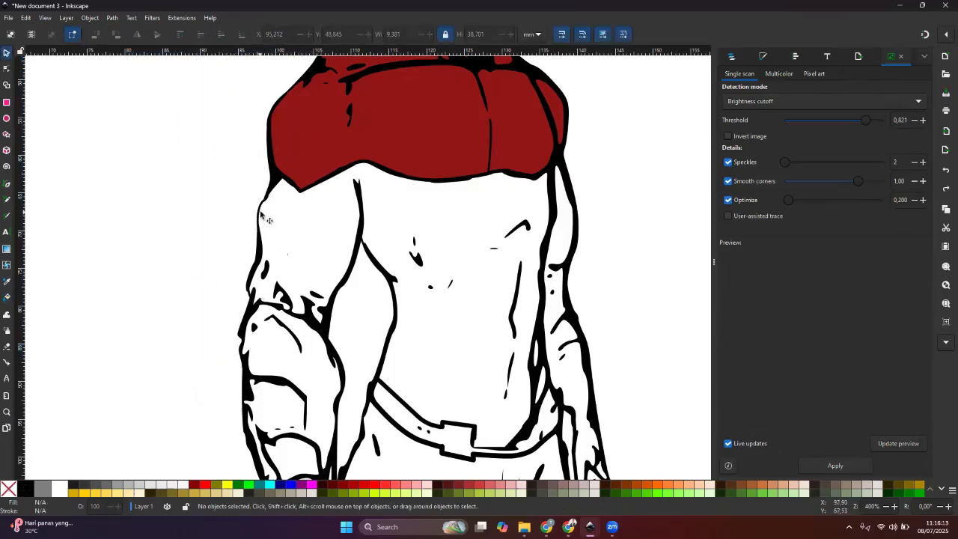
Step: Fill the enclosed upper arm and torso with dark red again as a test, undo the fill, and return to the Selector tool
{"action": "left_click", "coordinate": [7, 297]}
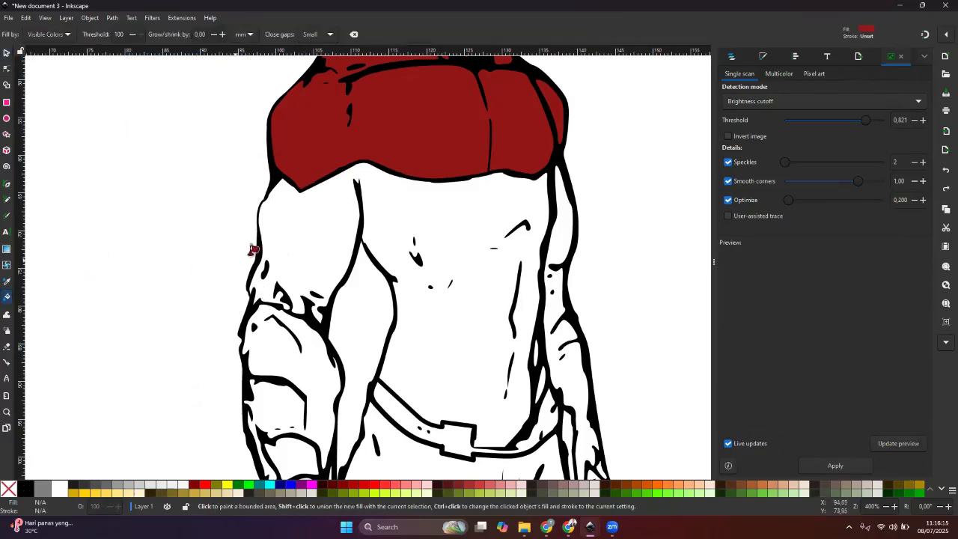
{"action": "left_click", "coordinate": [298, 228]}
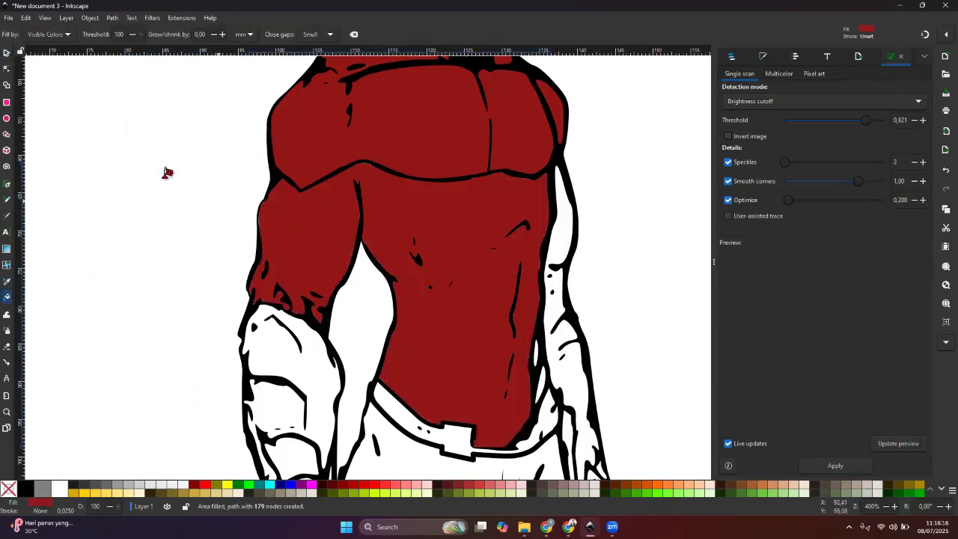
{"action": "key", "text": "ctrl+z"}
{"action": "left_click", "coordinate": [7, 53]}
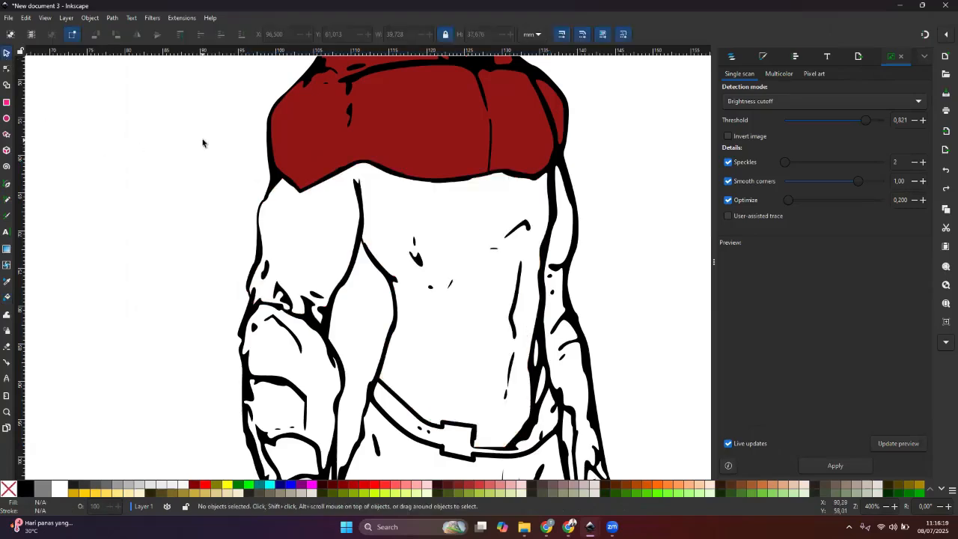